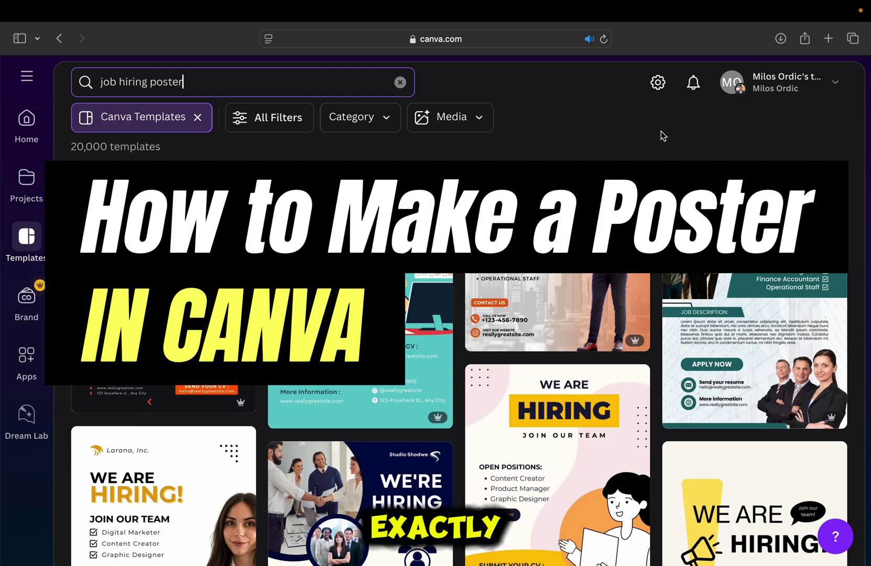
# - Rewrite the Social Media Specialist position as 'YouTube Thumbnail Designer'
pyautogui.scroll(-8, 661, 135)
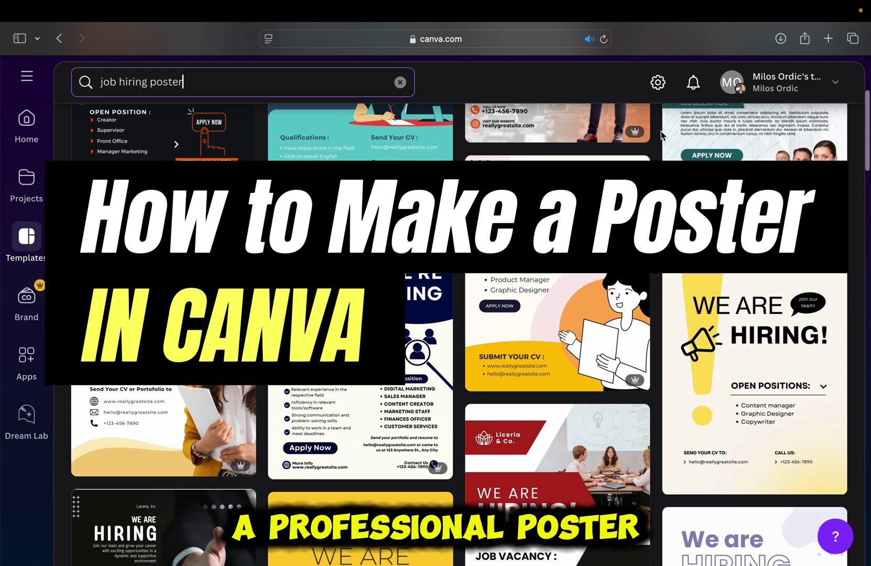
pyautogui.scroll(-10, 660, 135)
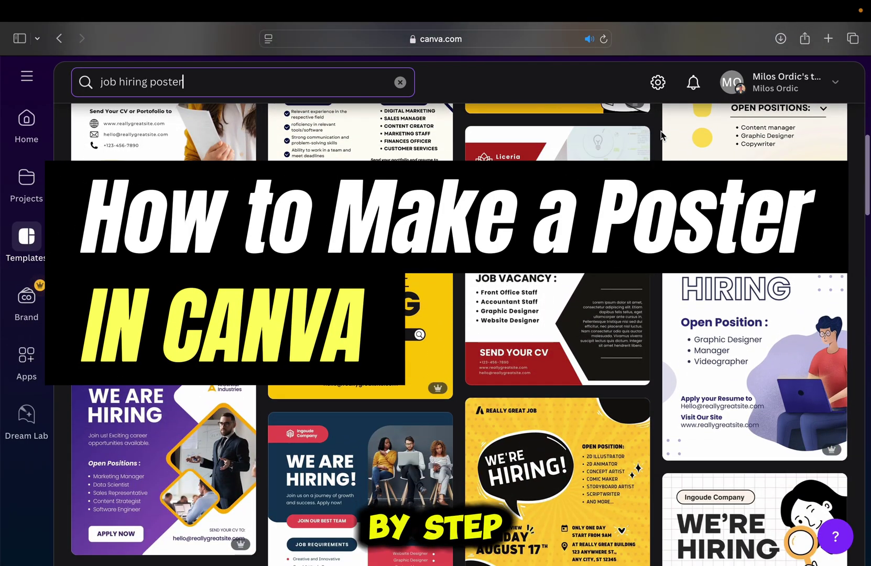
pyautogui.scroll(-10, 662, 135)
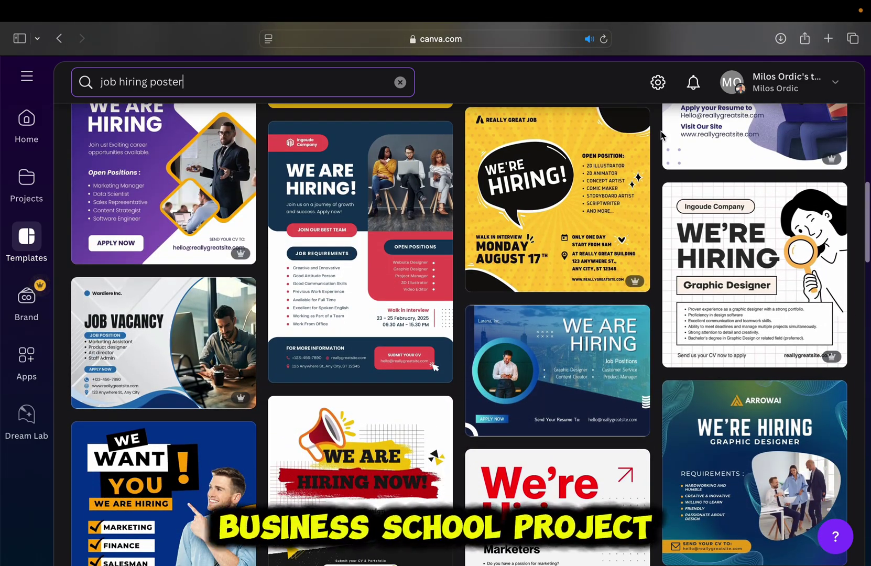
pyautogui.scroll(-12, 662, 135)
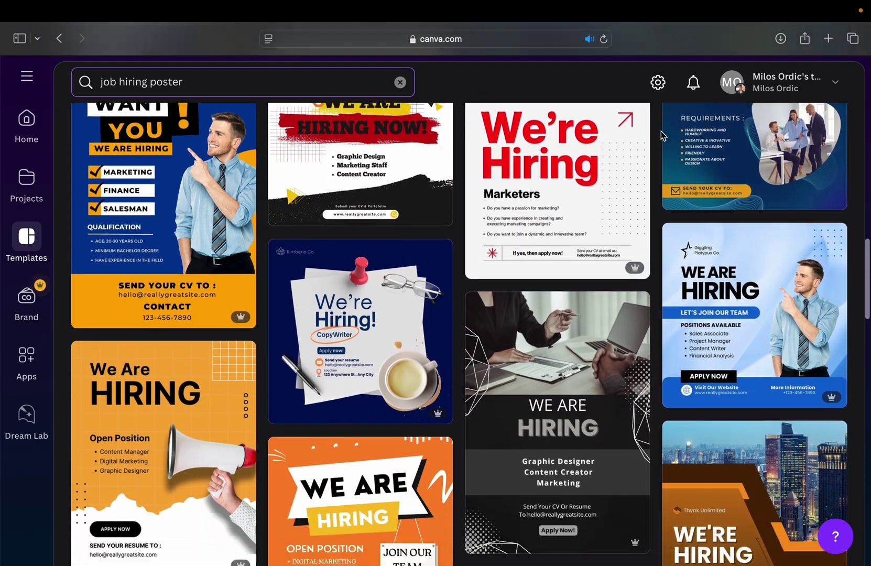
pyautogui.scroll(-10, 661, 135)
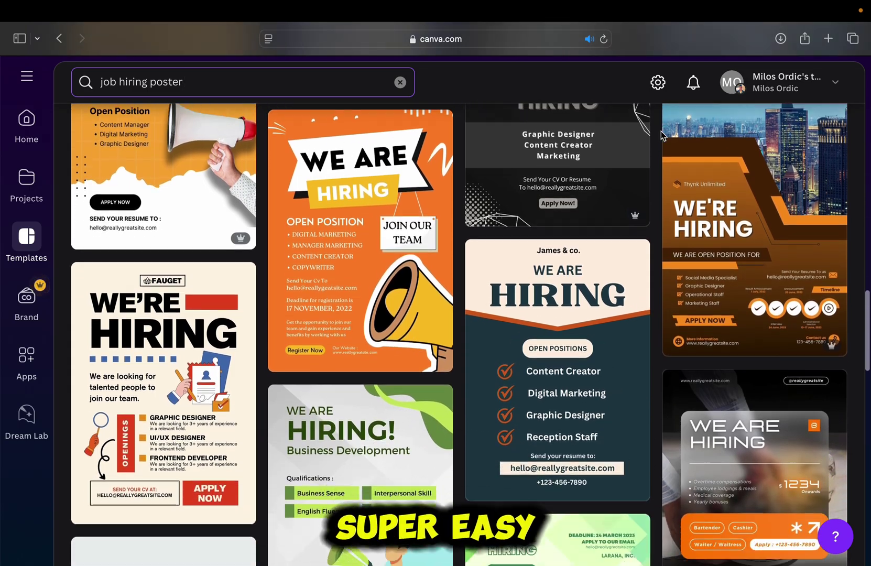
pyautogui.scroll(-12, 661, 135)
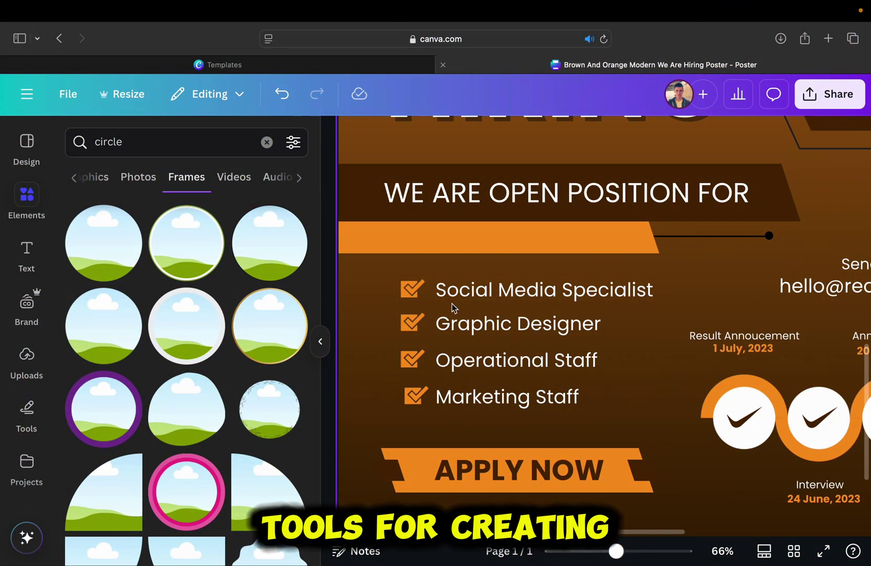
pyautogui.tripleClick(461, 291)
pyautogui.write('YouTube Thumbnail dD')
pyautogui.press('BackSpace')
pyautogui.press('BackSpace')
pyautogui.write('Designer')
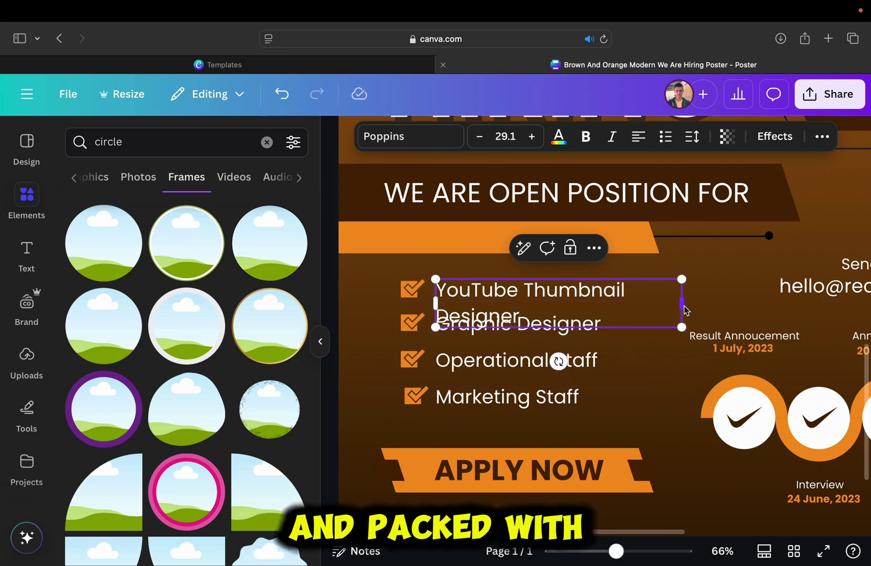
# - Retype the Graphic Designer and Operational Staff positions as video and script-writing roles
pyautogui.tripleClick(461, 323)
pyautogui.write('Vide')
pyautogui.tripleClick(618, 362)
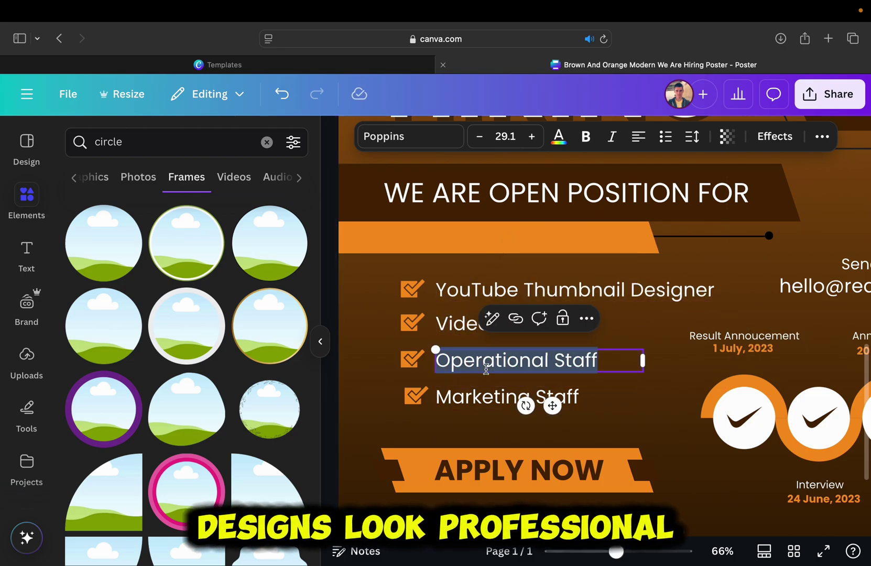
pyautogui.write('Script Writer')
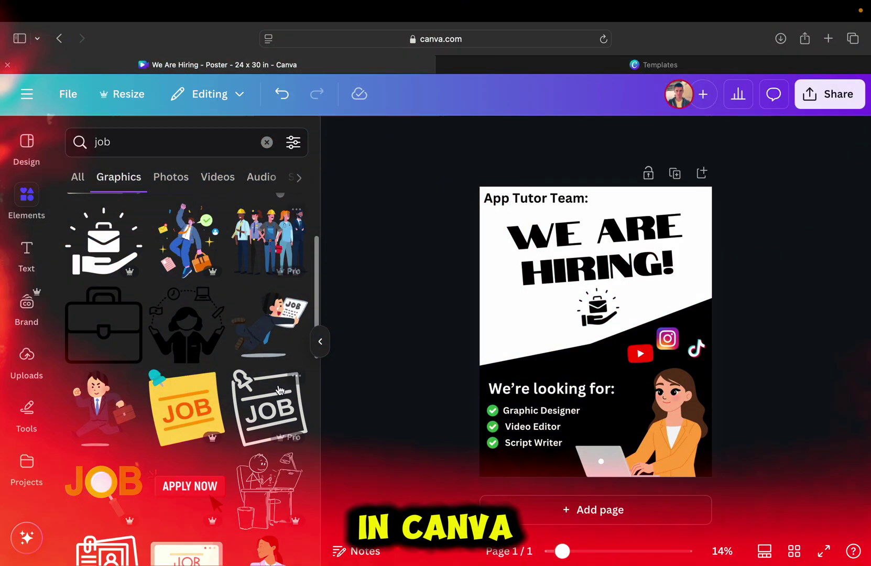
# - Add the APPLY NOW graphic, shrink it and place it at the poster's left edge
pyautogui.scroll(-5, 278, 390)
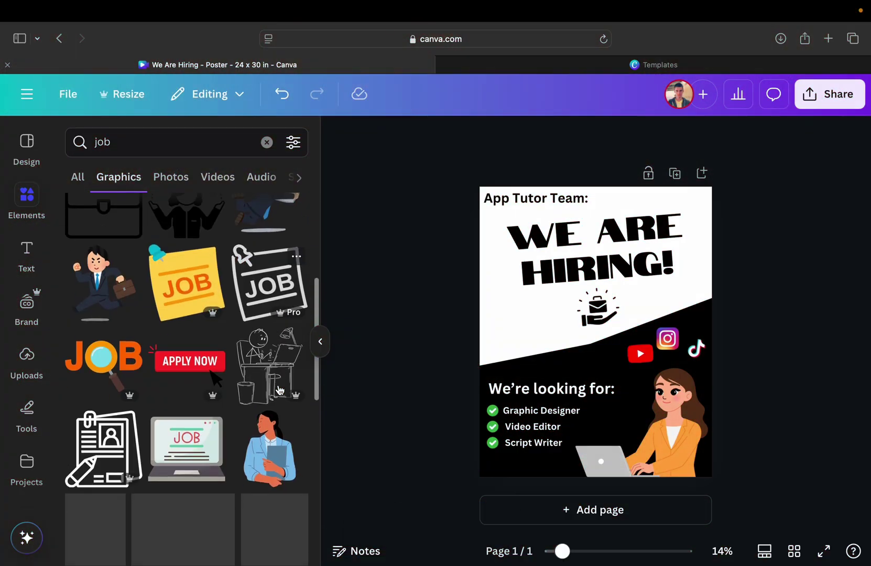
pyautogui.scroll(-2, 279, 391)
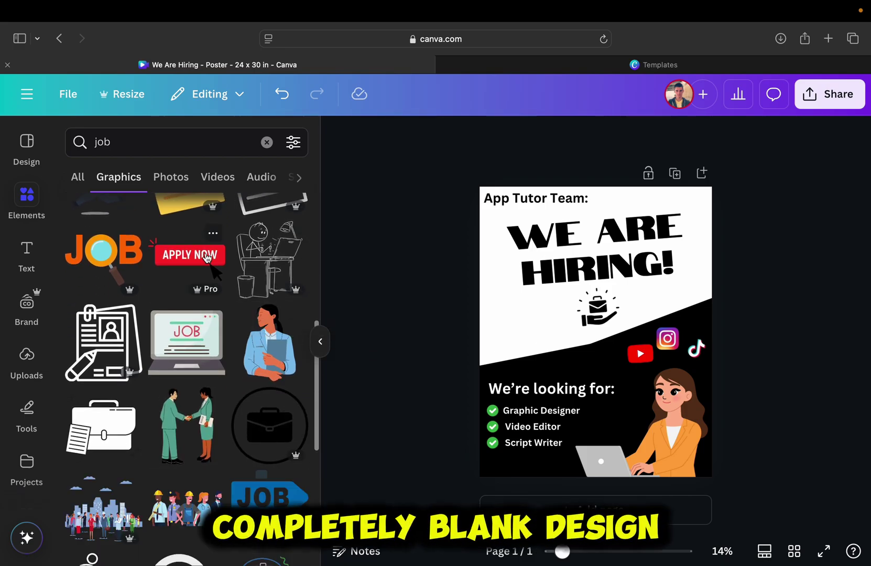
pyautogui.click(223, 262)
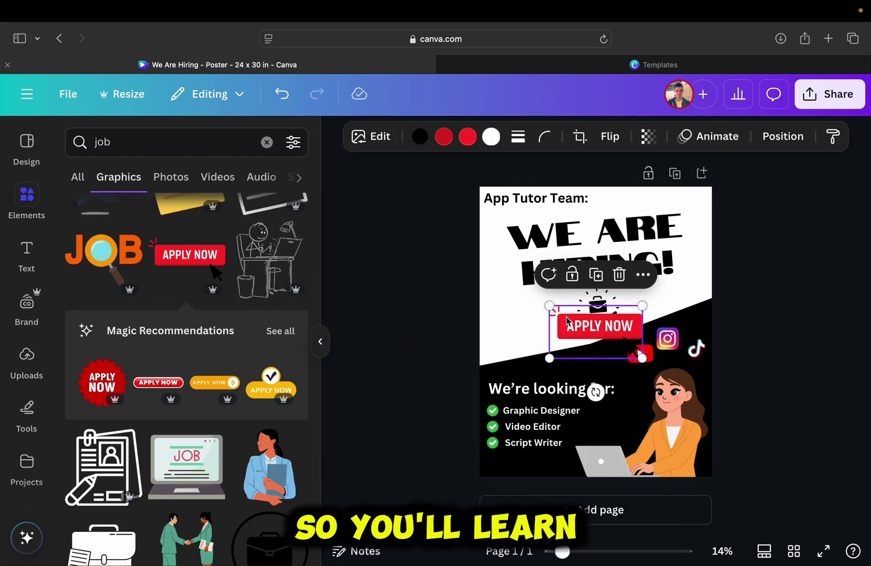
pyautogui.moveTo(562, 326); pyautogui.dragTo(497, 342)
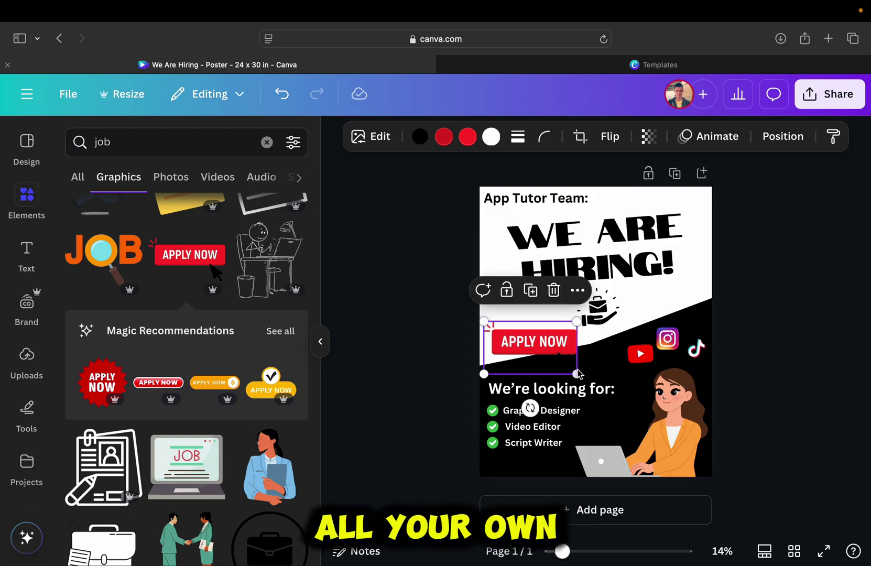
pyautogui.moveTo(578, 373); pyautogui.dragTo(537, 326)
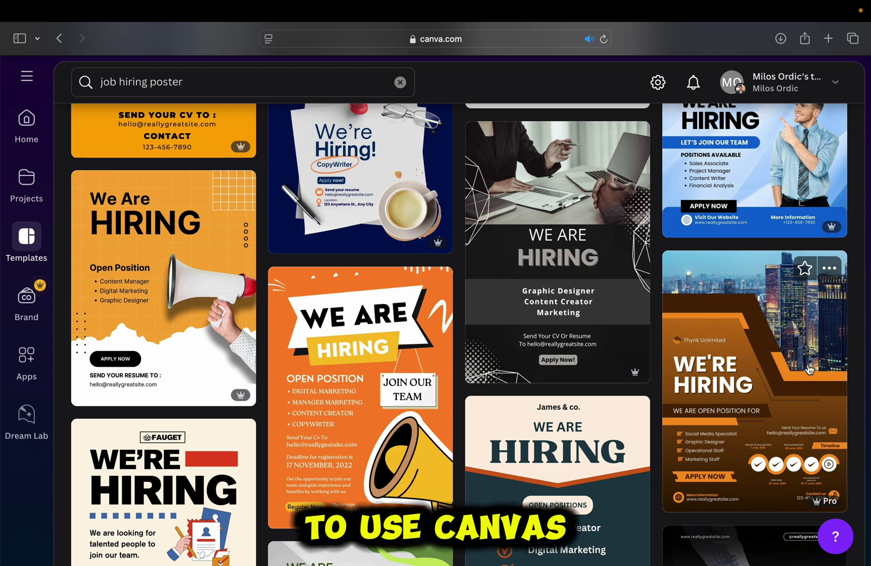
# - Open the Brown And Orange Modern We Are Hiring Poster template for customizing
pyautogui.click(810, 369)
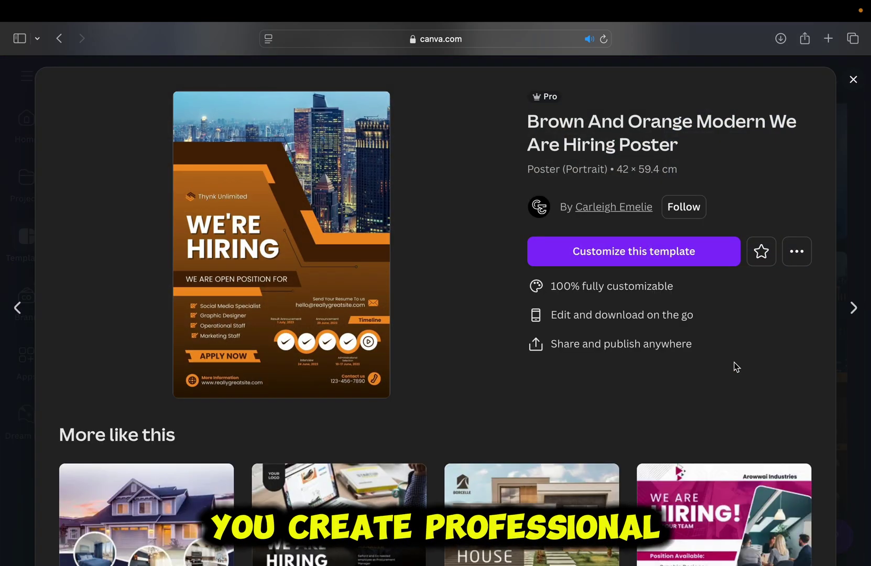
pyautogui.click(705, 254)
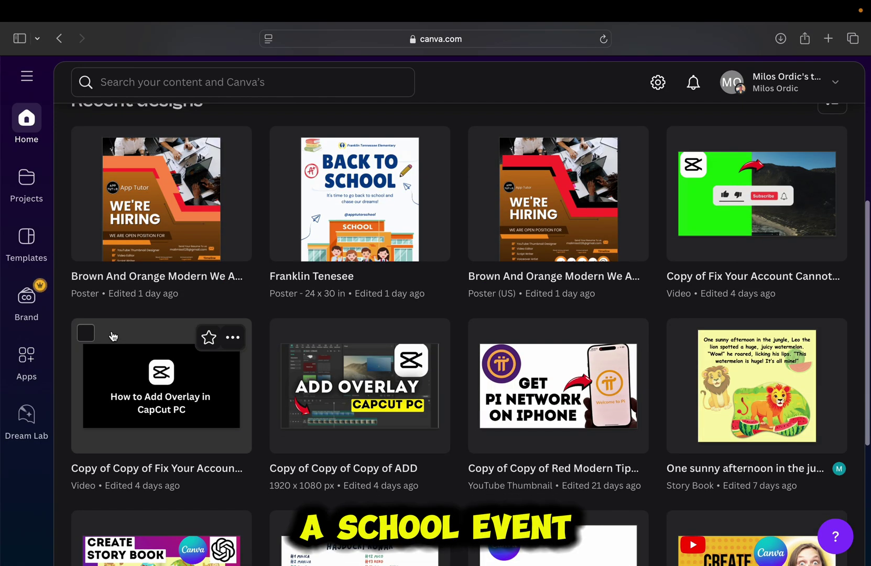
# - Search Canva templates for 'hiring' and open the We Are Hiring! template in a new tab
pyautogui.scroll(5, 113, 334)
pyautogui.click(152, 84)
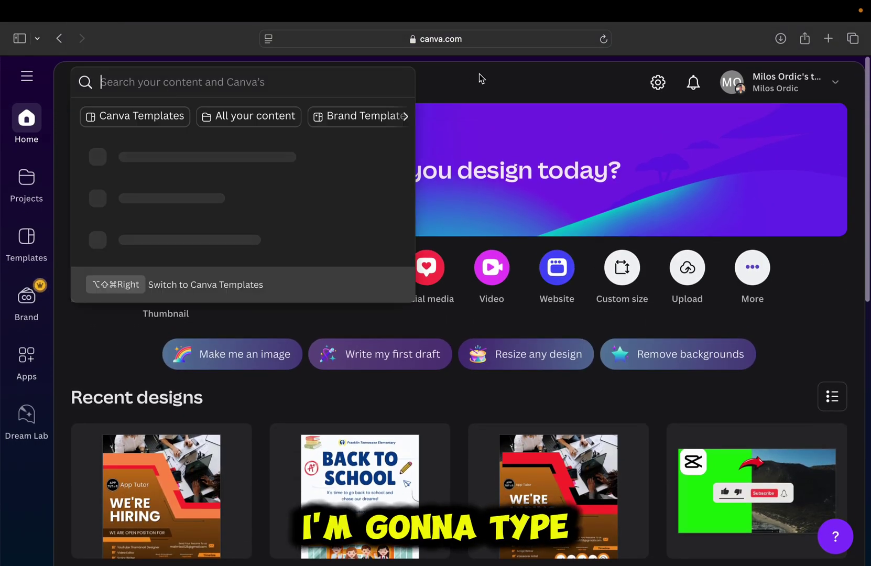
pyautogui.write('hiring')
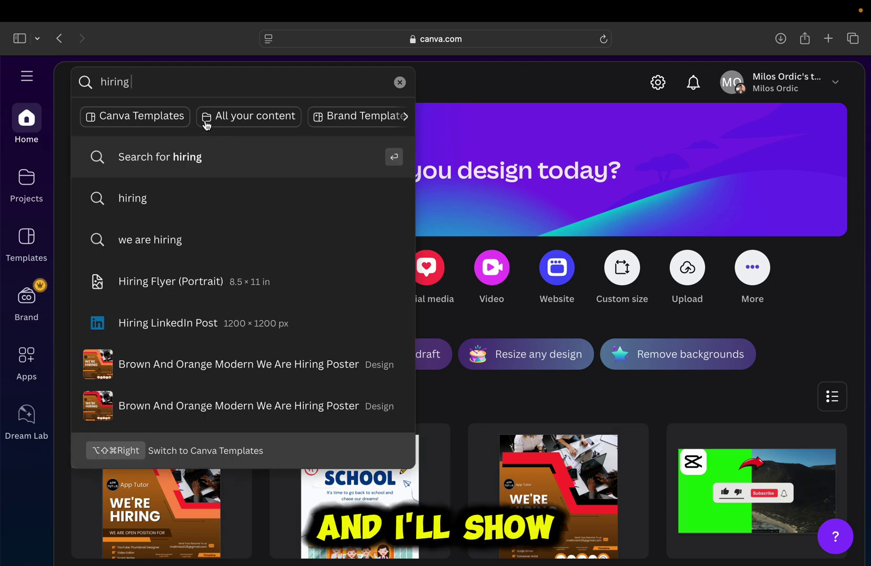
pyautogui.click(181, 118)
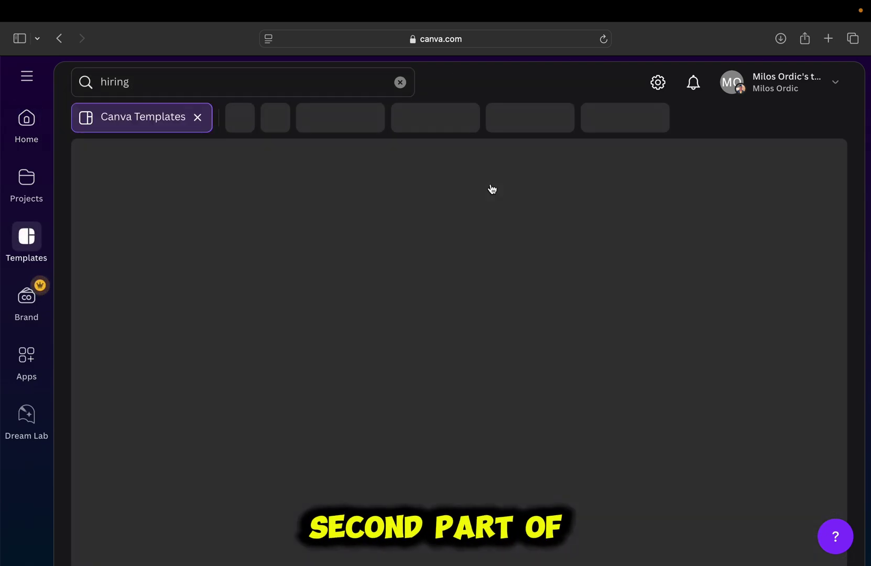
pyautogui.scroll(-5, 323, 230)
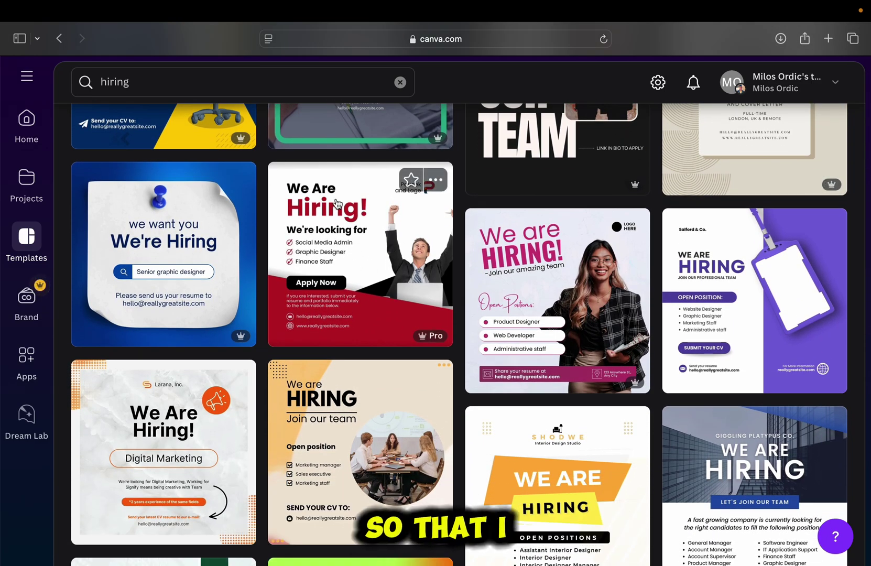
pyautogui.rightClick(329, 222)
pyautogui.click(337, 229)
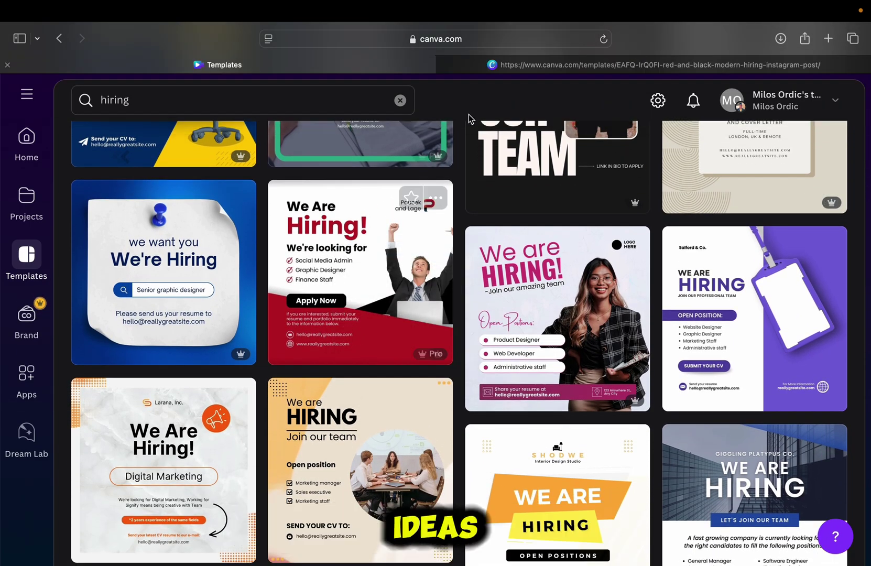
pyautogui.click(504, 68)
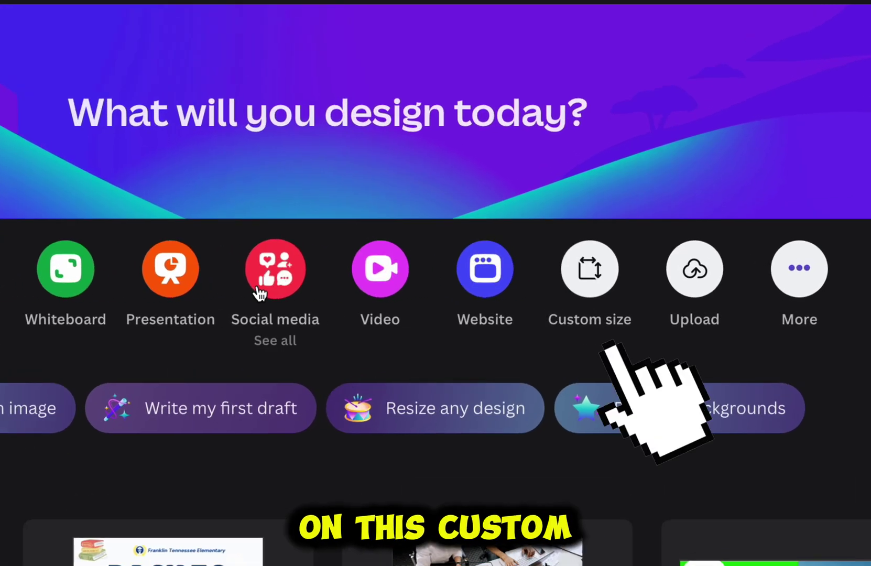
# - Create a new 24 × 30 in Poster (Portrait 4:5) design from the 'poster' search
pyautogui.click(589, 287)
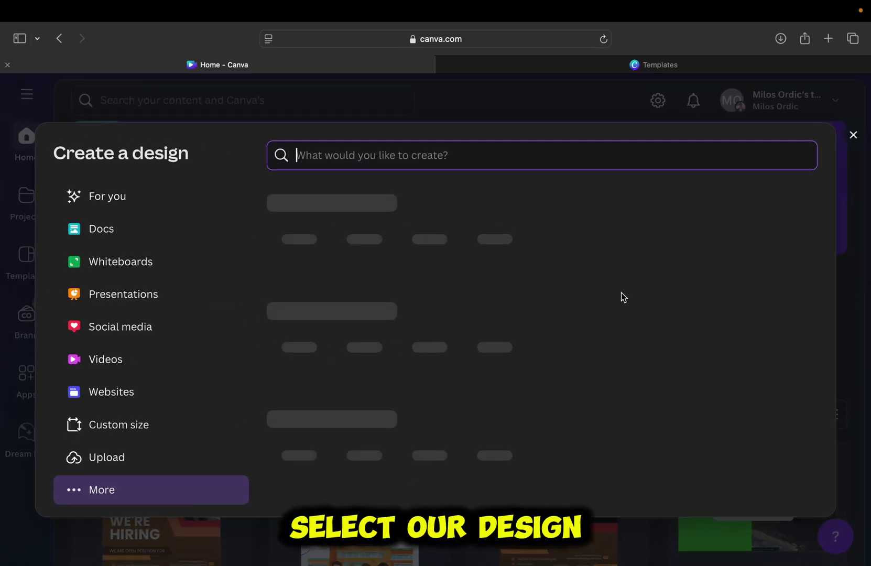
pyautogui.write('poster')
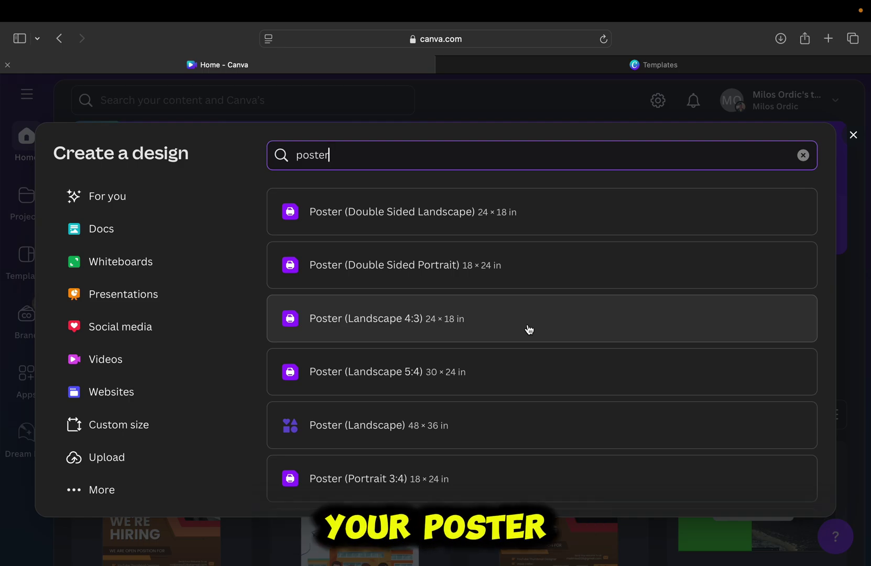
pyautogui.scroll(-2, 532, 362)
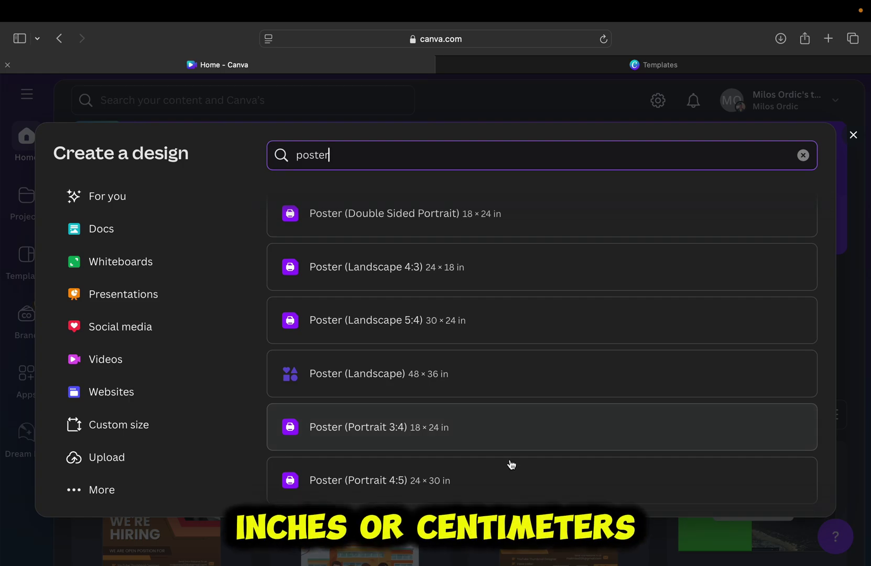
pyautogui.click(512, 476)
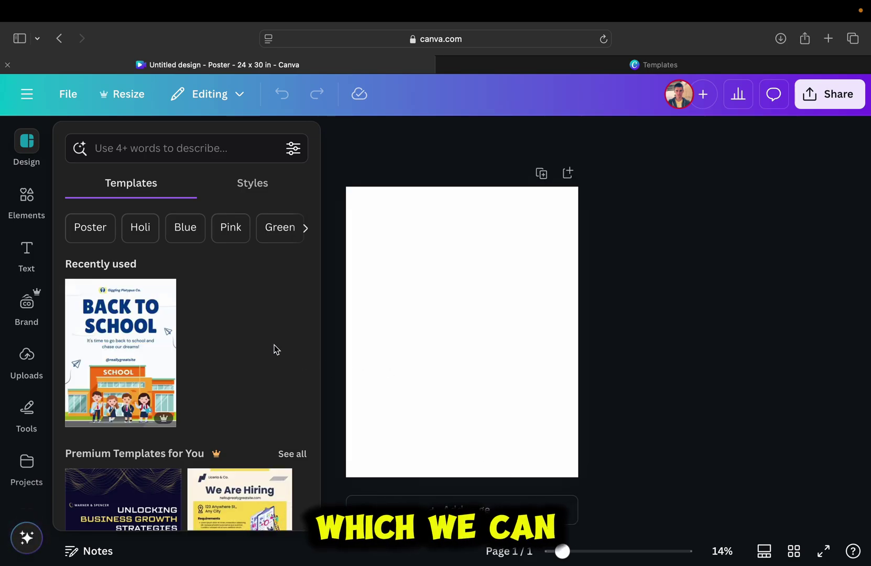
pyautogui.click(26, 203)
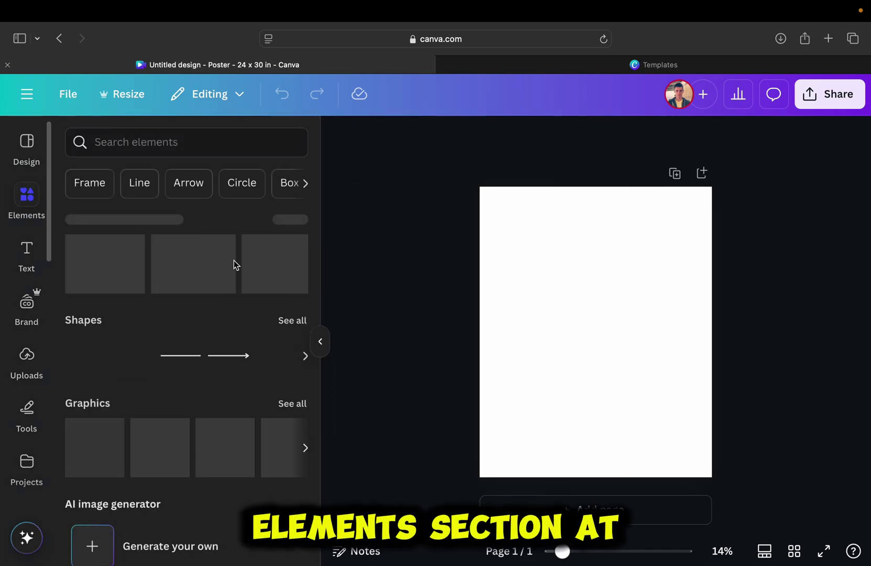
pyautogui.scroll(-5, 265, 316)
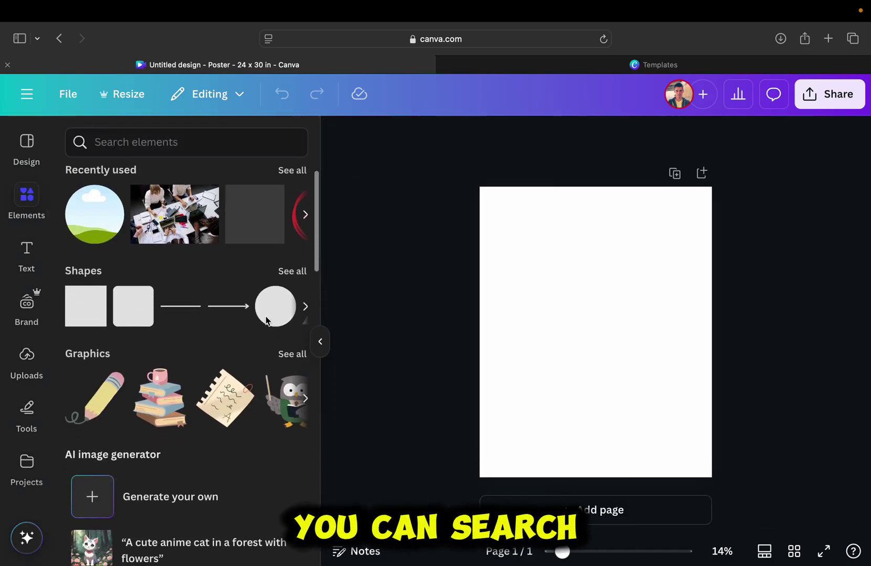
pyautogui.scroll(-5, 265, 315)
pyautogui.scroll(-5, 266, 321)
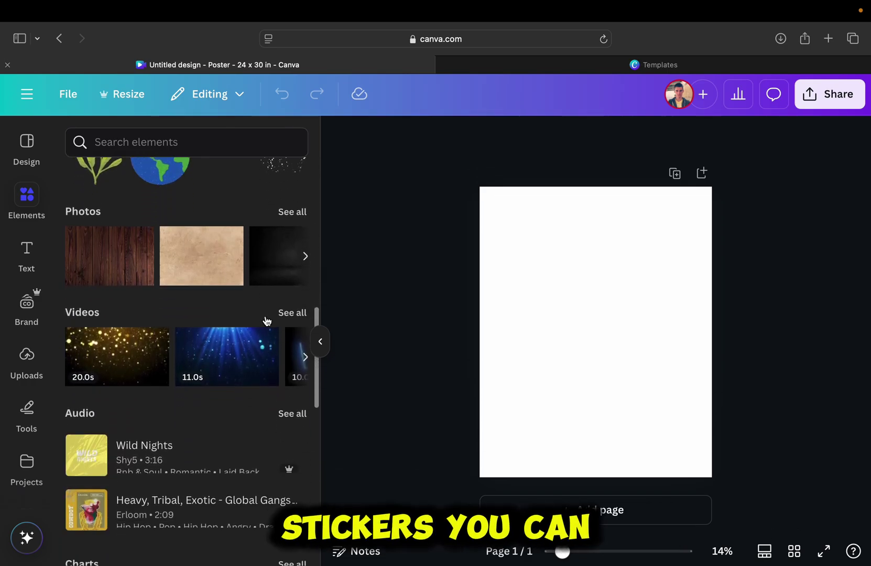
pyautogui.scroll(-5, 265, 320)
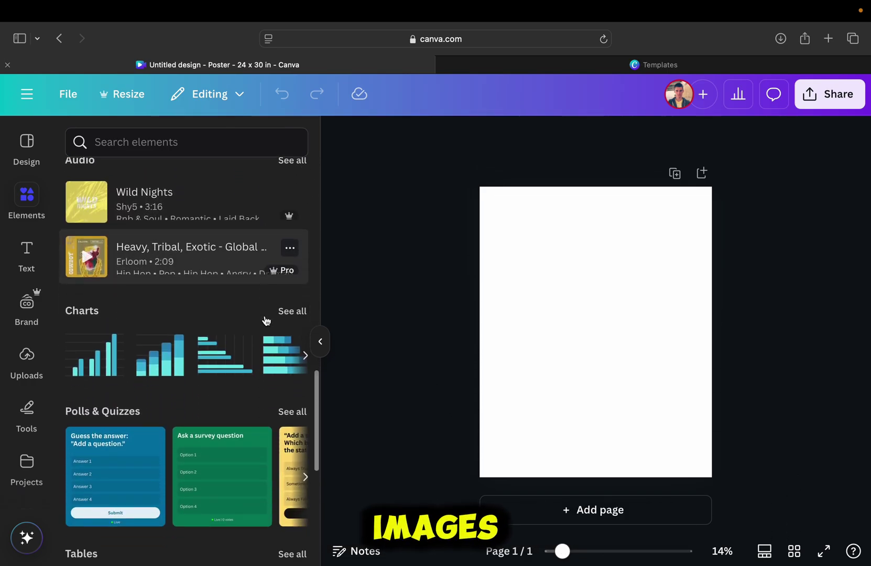
pyautogui.scroll(-3, 266, 320)
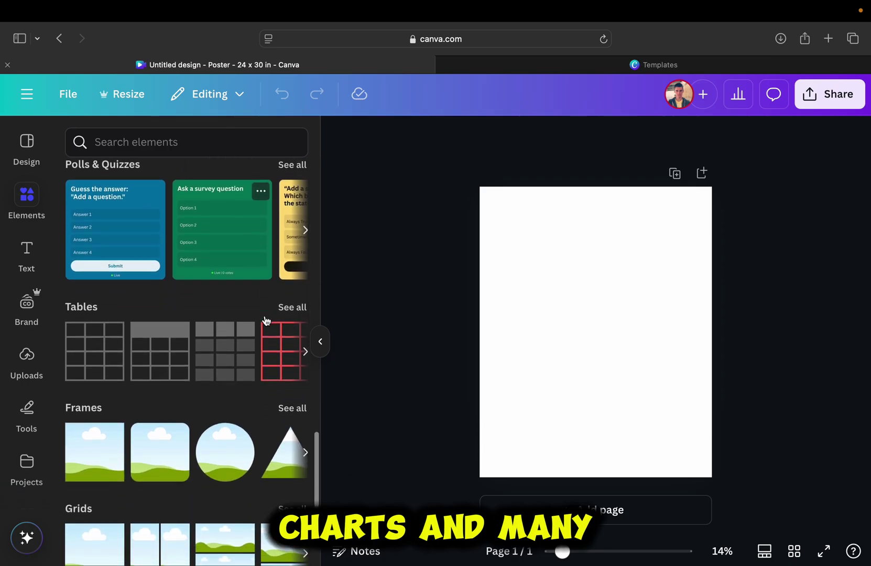
pyautogui.scroll(10, 266, 320)
pyautogui.scroll(4, 265, 319)
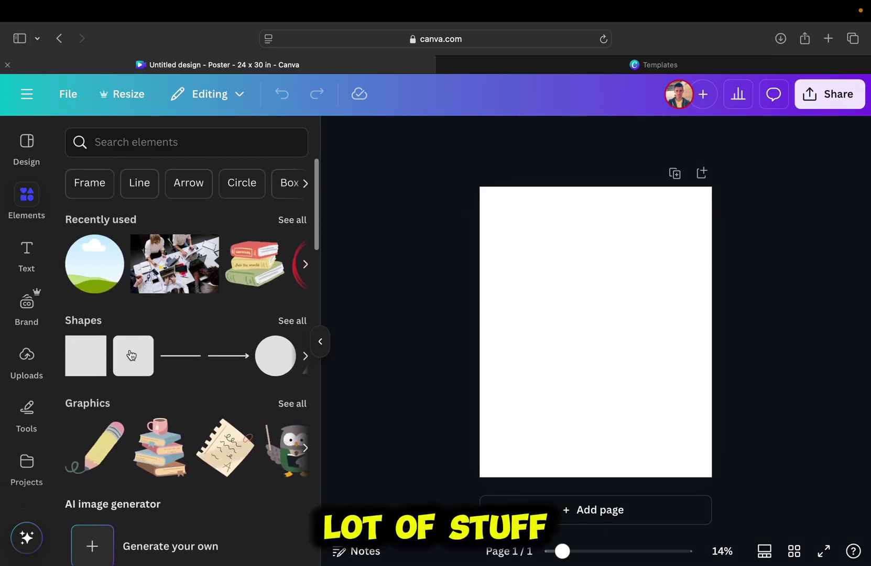
pyautogui.click(14, 368)
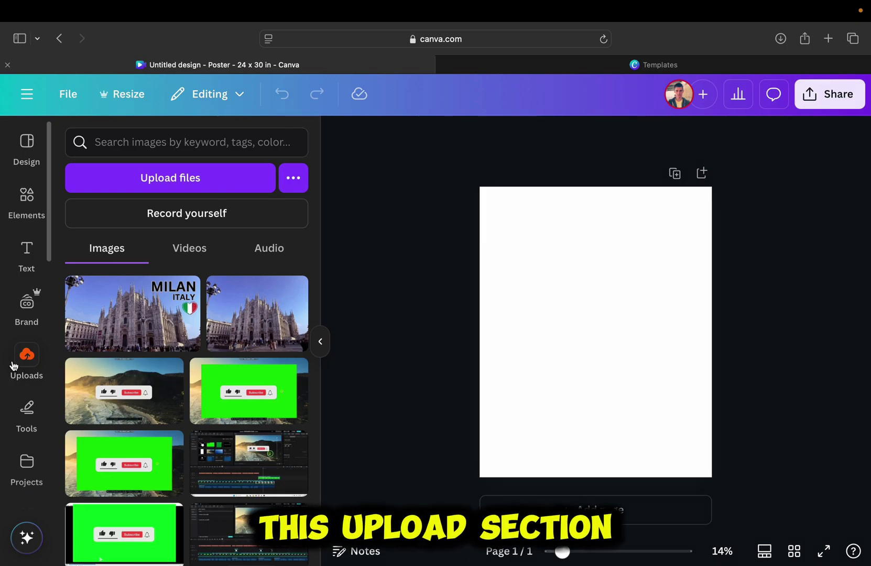
pyautogui.click(27, 251)
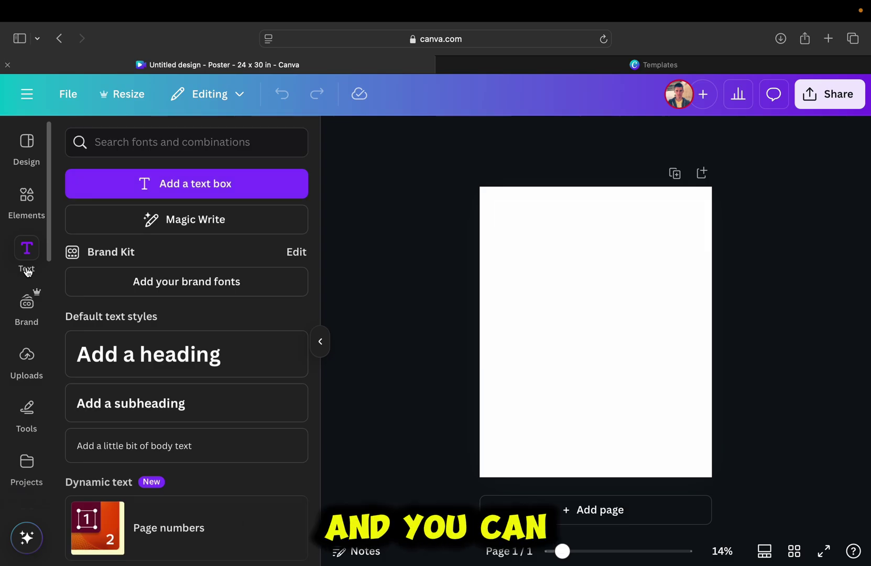
pyautogui.click(27, 199)
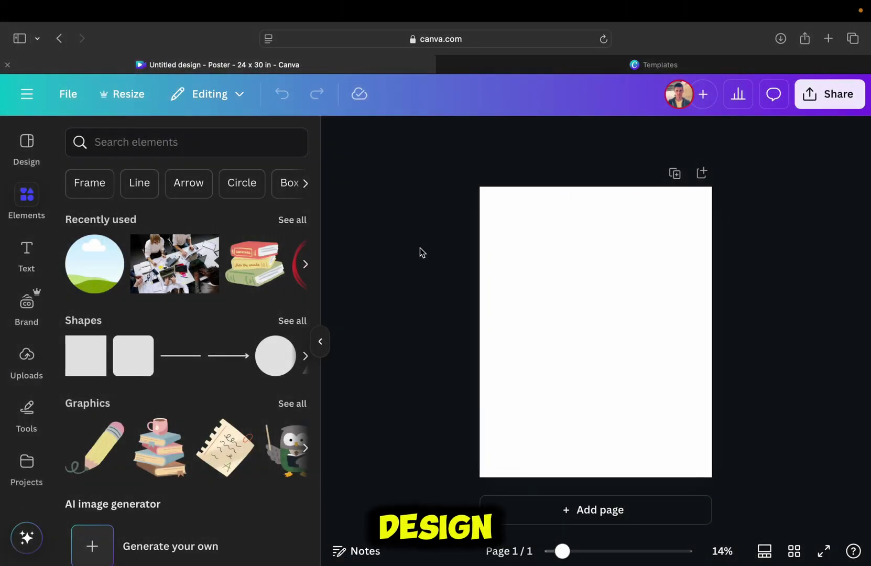
# - Give the blank poster page a solid black background from the default colors
pyautogui.click(531, 284)
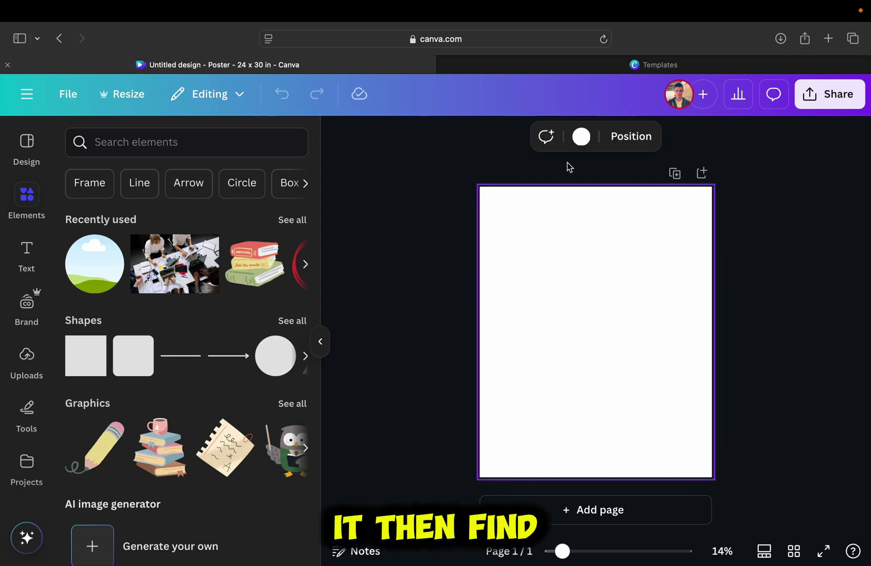
pyautogui.click(582, 137)
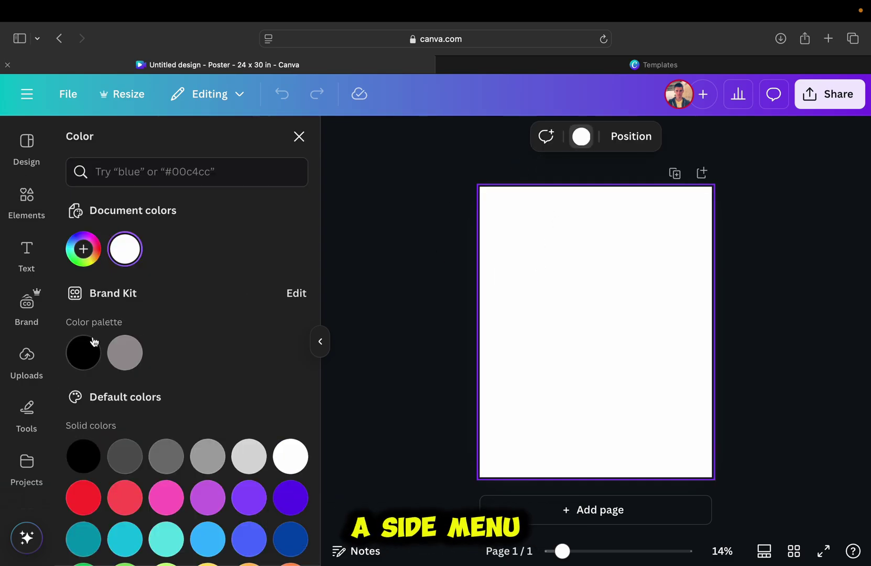
pyautogui.scroll(-5, 205, 319)
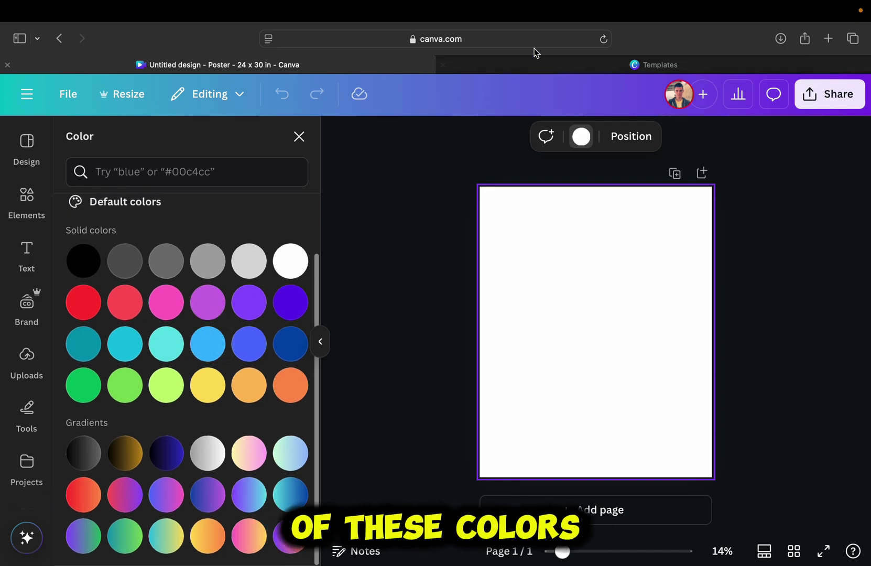
pyautogui.click(517, 67)
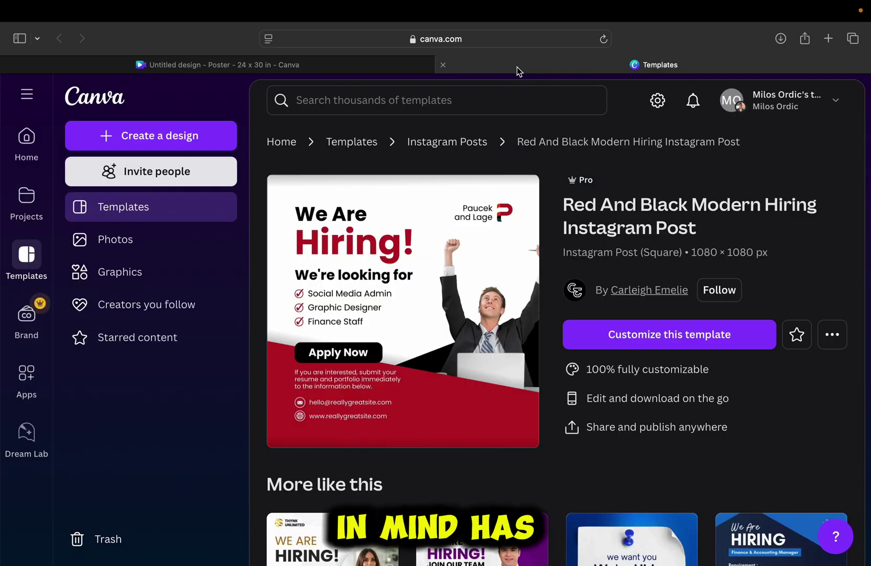
pyautogui.click(316, 68)
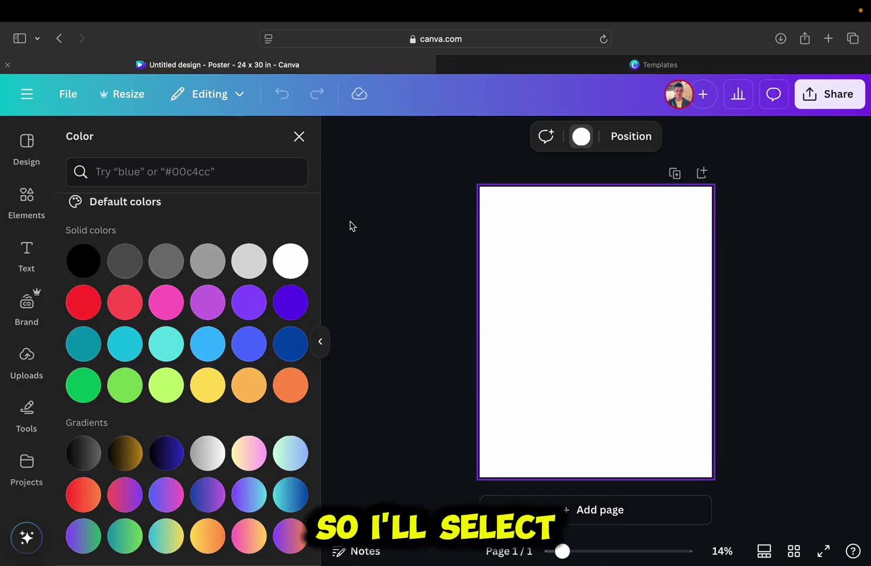
pyautogui.click(91, 267)
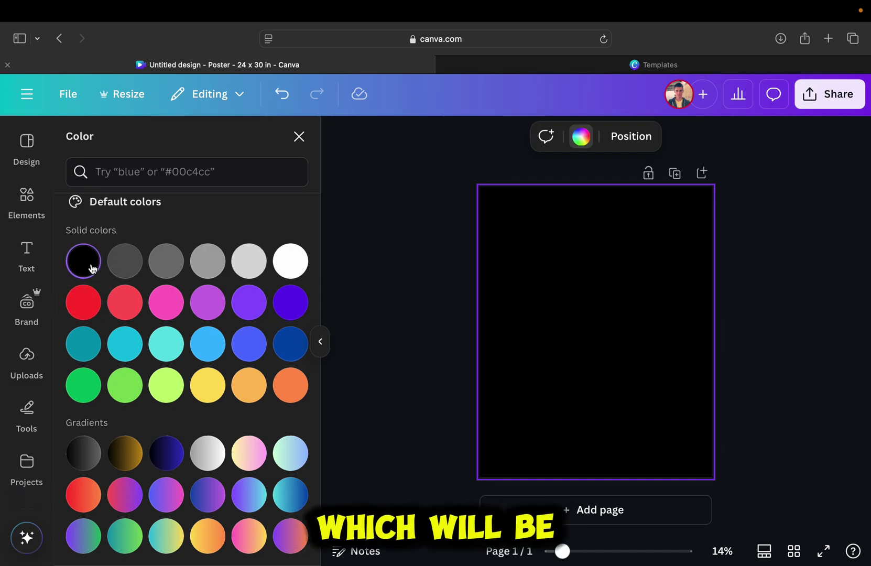
# - Search Elements for 'shapes' and add a shape to the poster
pyautogui.click(36, 207)
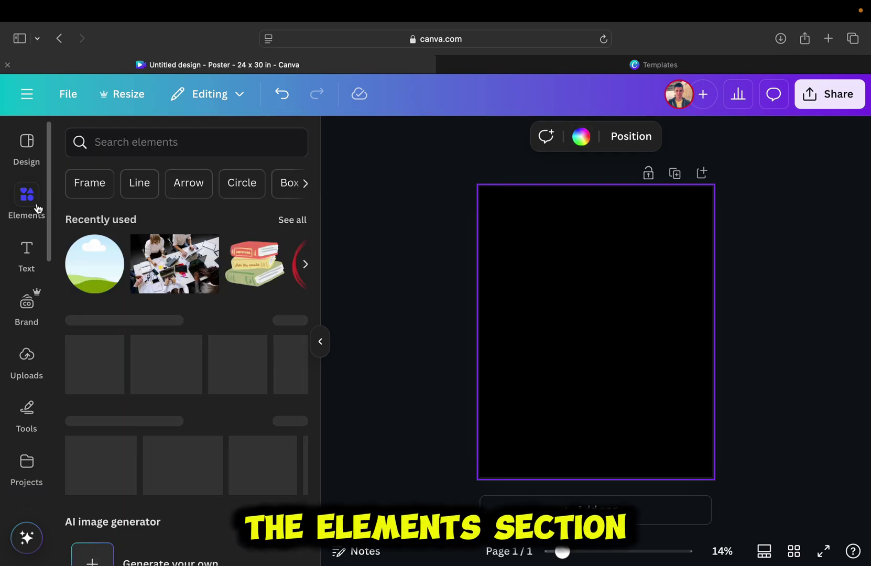
pyautogui.click(117, 144)
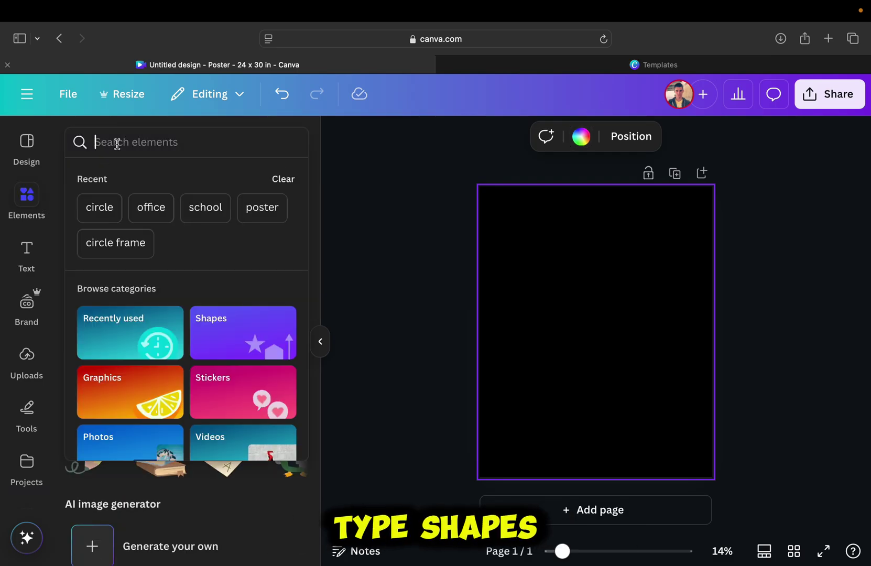
pyautogui.write('shapes')
pyautogui.press('Return')
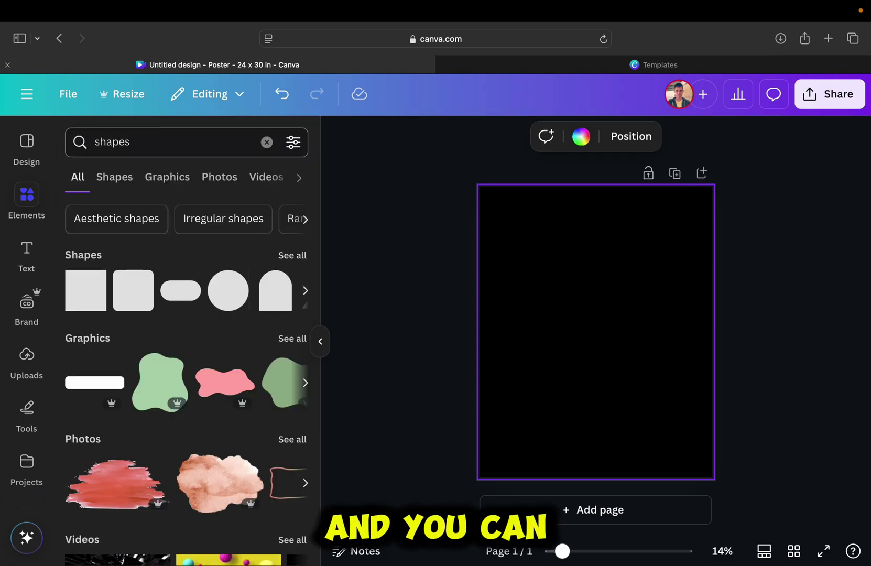
pyautogui.click(116, 181)
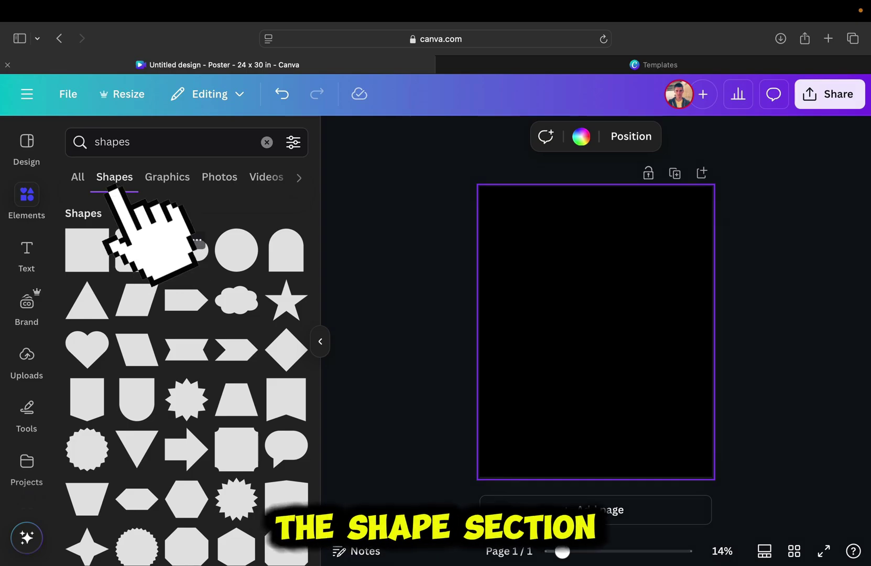
pyautogui.scroll(-3, 181, 257)
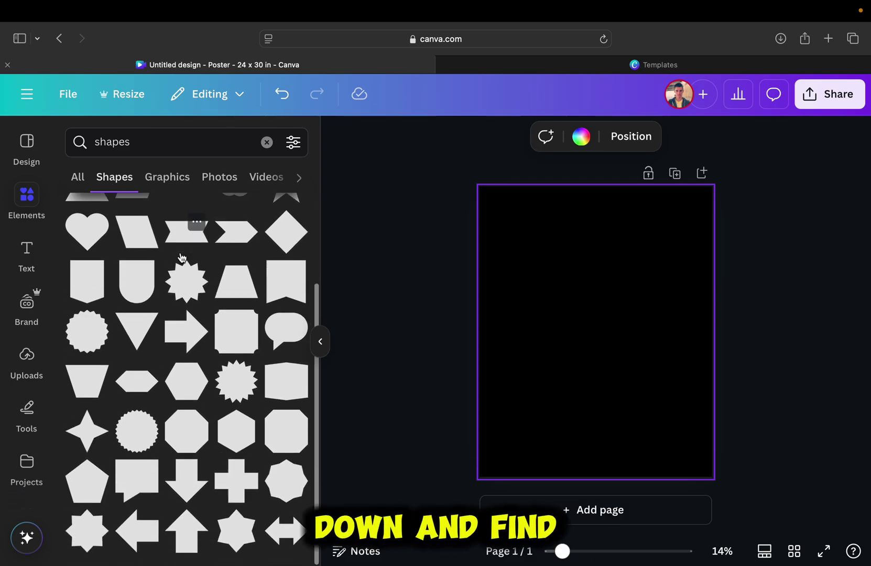
pyautogui.click(286, 396)
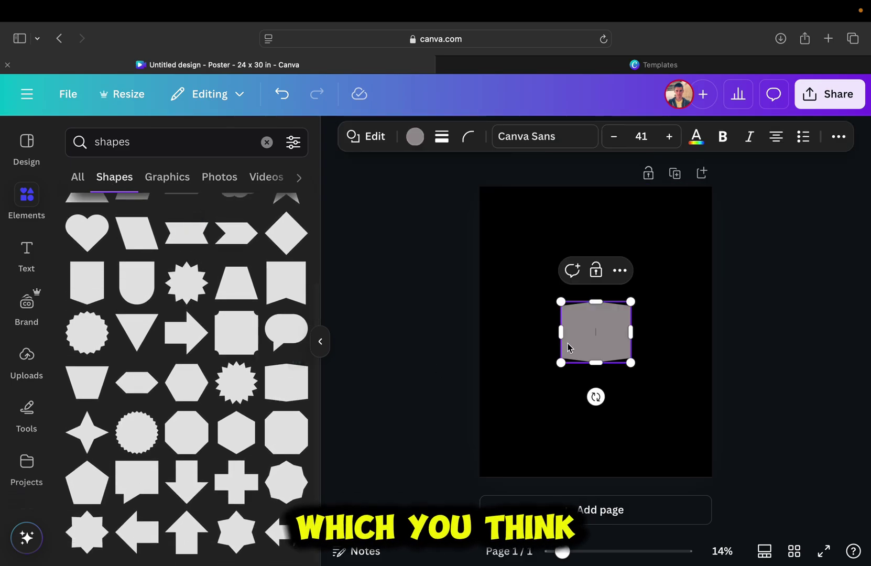
# - Enlarge and tilt the shape, fill it white, and move it to the top of the page
pyautogui.moveTo(560, 304); pyautogui.dragTo(387, 146)
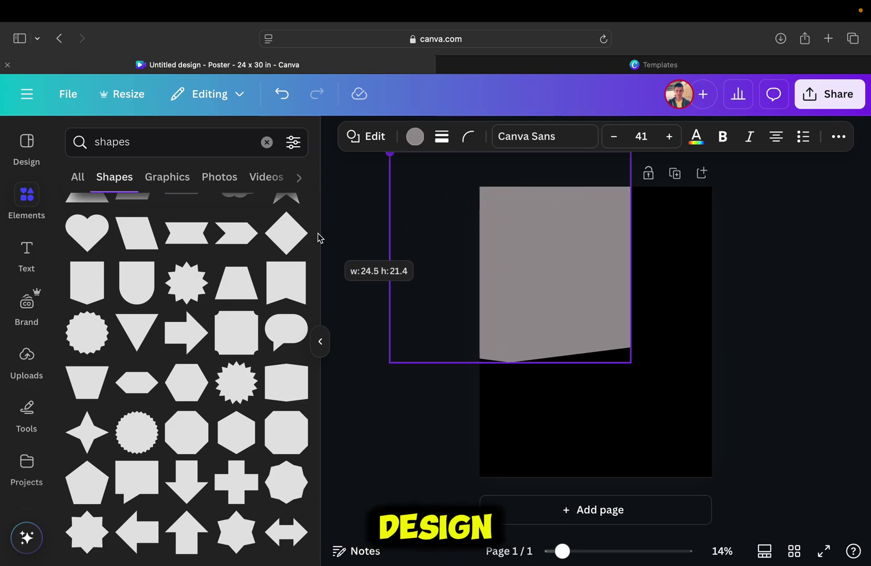
pyautogui.moveTo(665, 257); pyautogui.dragTo(596, 441)
pyautogui.moveTo(382, 429); pyautogui.dragTo(496, 383)
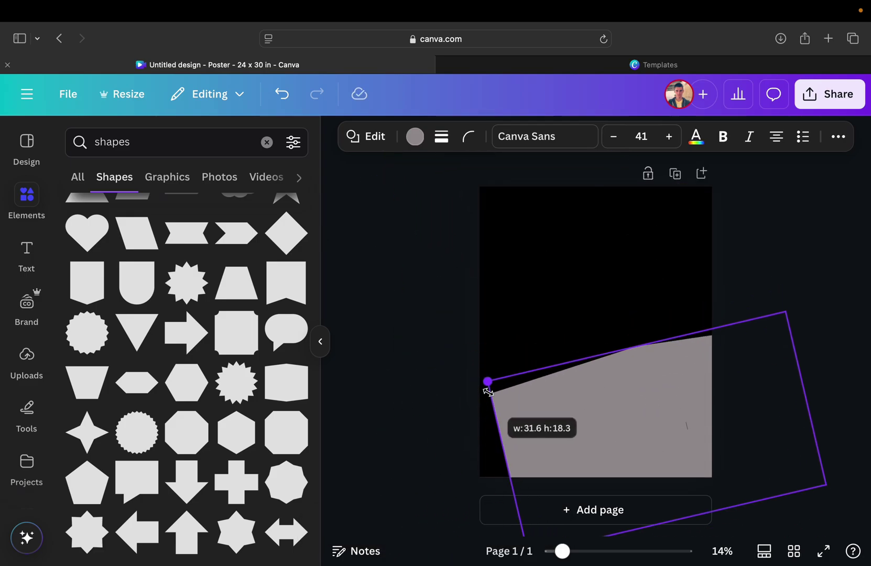
pyautogui.moveTo(591, 418); pyautogui.dragTo(536, 396)
pyautogui.scroll(3, 269, 311)
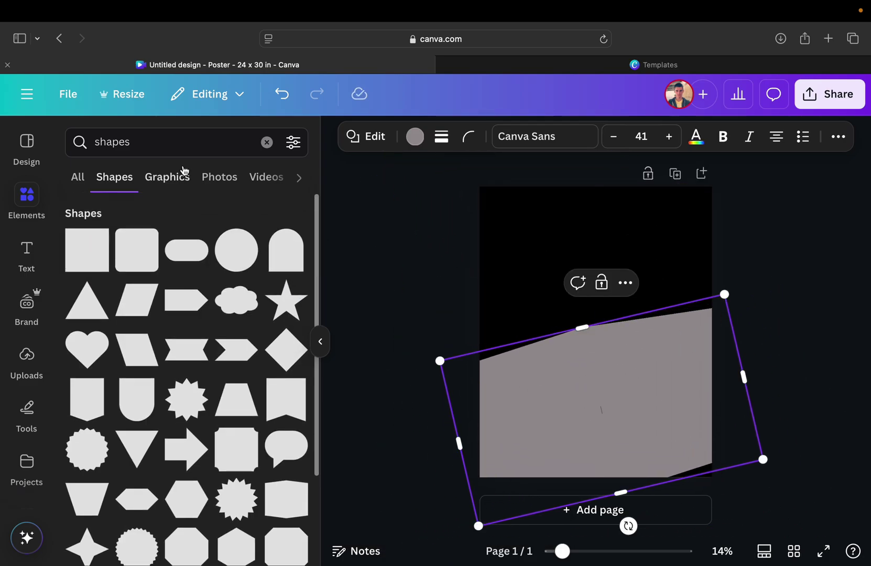
pyautogui.click(414, 137)
pyautogui.click(292, 455)
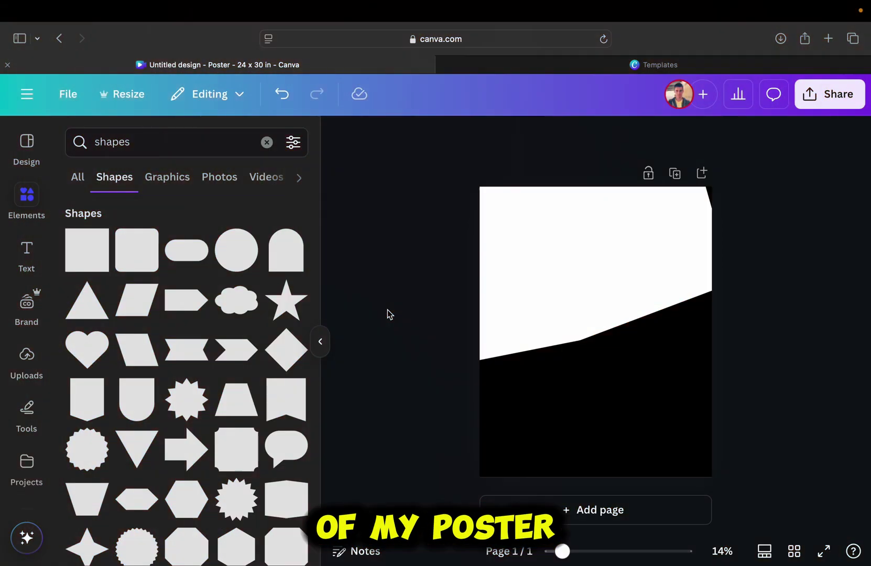
pyautogui.moveTo(594, 198); pyautogui.dragTo(548, 197)
# - Add a 'We Are Hiring!' heading and move it onto the white area
pyautogui.click(36, 261)
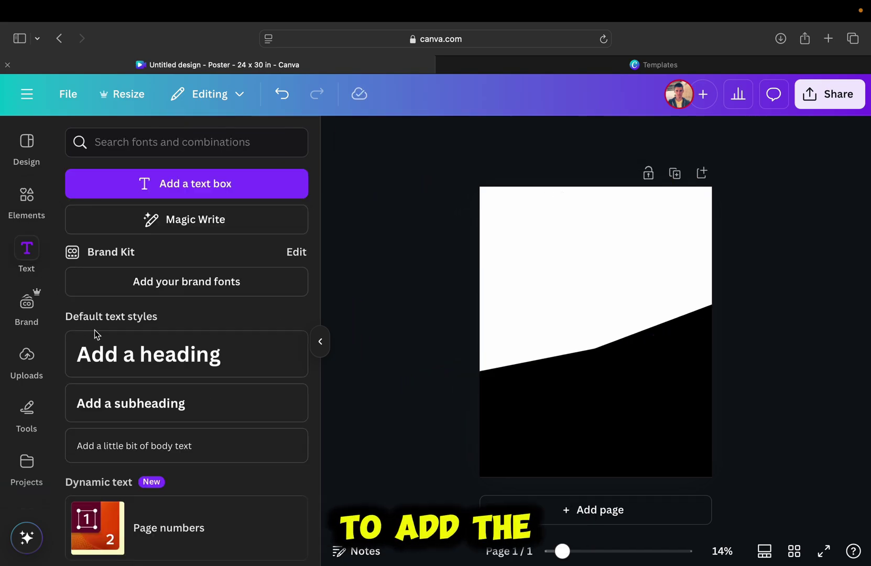
pyautogui.click(118, 367)
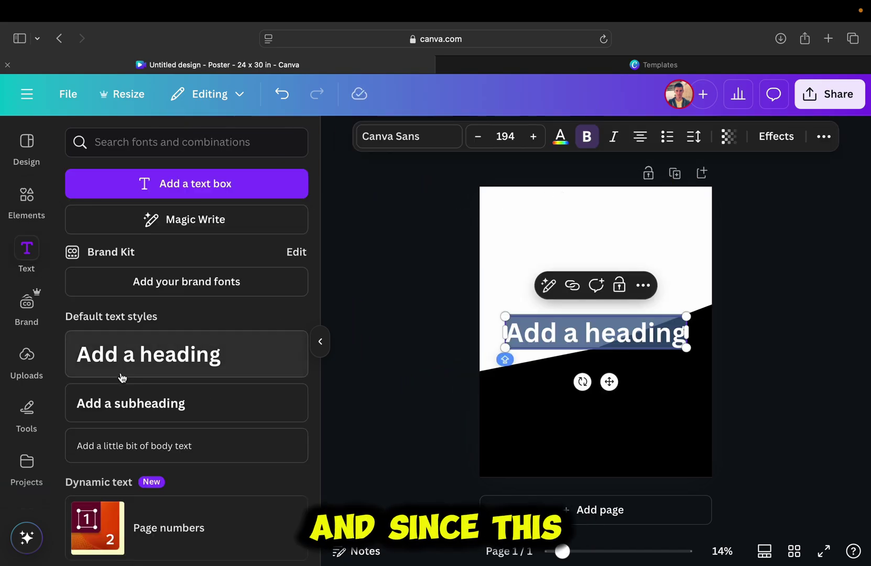
pyautogui.write('We Are Hiri')
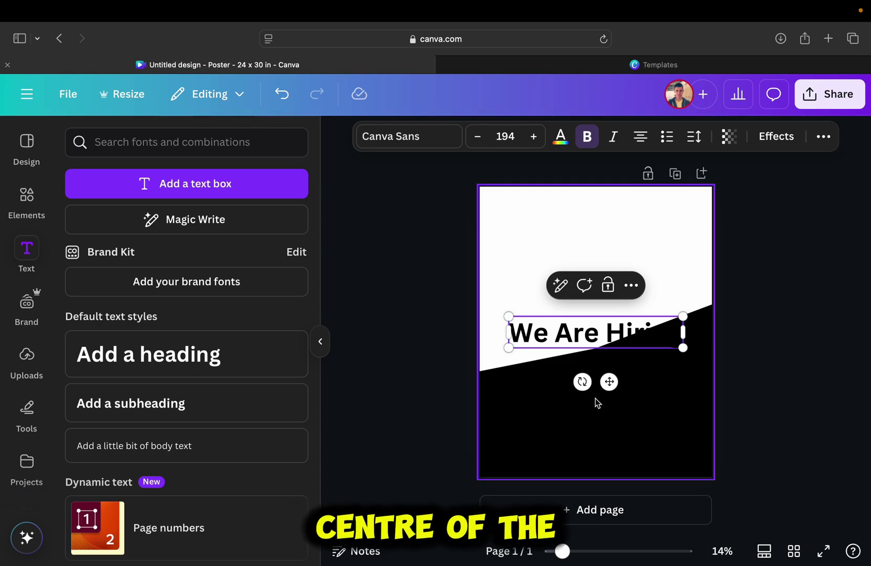
pyautogui.moveTo(608, 383); pyautogui.dragTo(590, 305)
# - Try several display fonts on the heading and settle on Notable
pyautogui.click(443, 139)
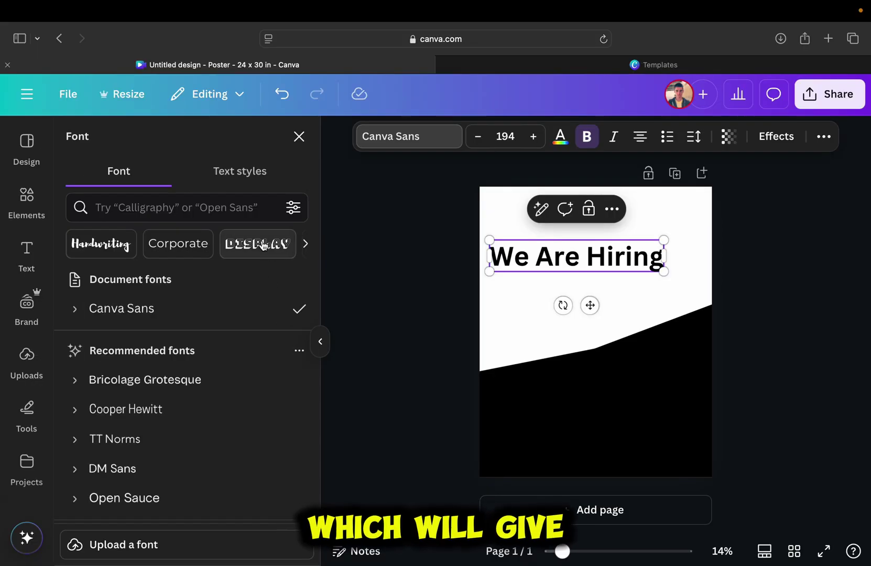
pyautogui.click(413, 201)
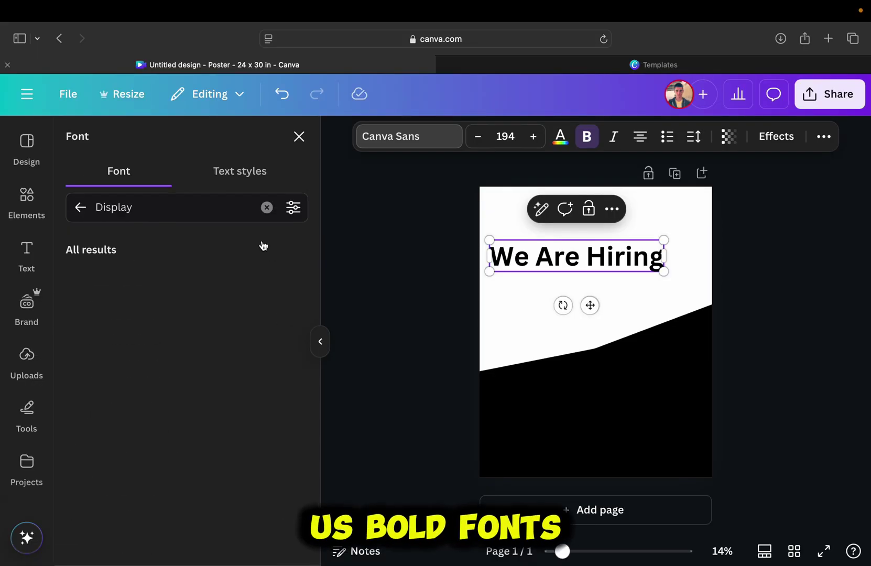
pyautogui.scroll(-4, 247, 295)
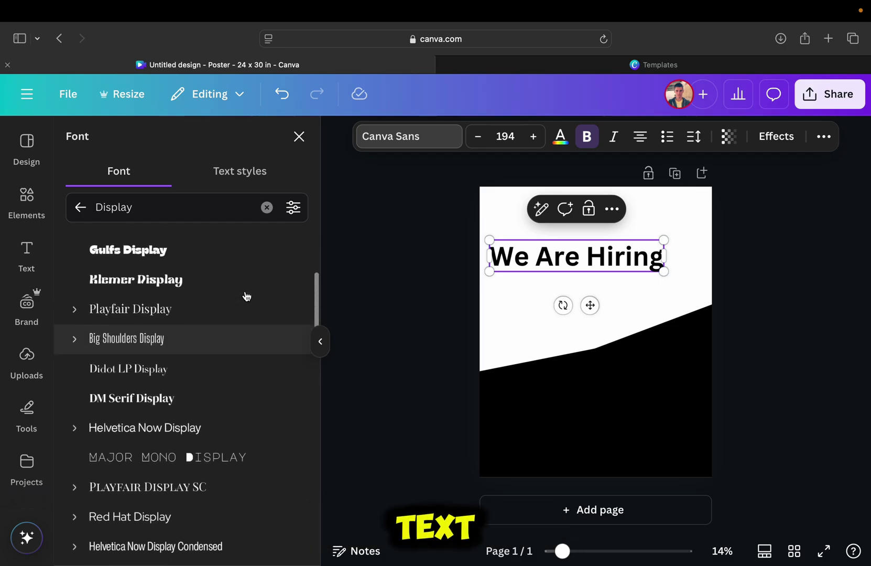
pyautogui.click(241, 253)
pyautogui.scroll(-10, 252, 317)
pyautogui.click(252, 360)
pyautogui.scroll(-5, 253, 360)
pyautogui.click(251, 357)
pyautogui.scroll(-10, 250, 356)
pyautogui.click(247, 290)
pyautogui.scroll(-5, 262, 362)
pyautogui.click(265, 372)
pyautogui.scroll(-3, 265, 372)
pyautogui.click(282, 426)
pyautogui.scroll(-3, 282, 426)
pyautogui.click(278, 402)
# - Enlarge the WE ARE HIRING! heading
pyautogui.click(694, 136)
pyautogui.click(703, 222)
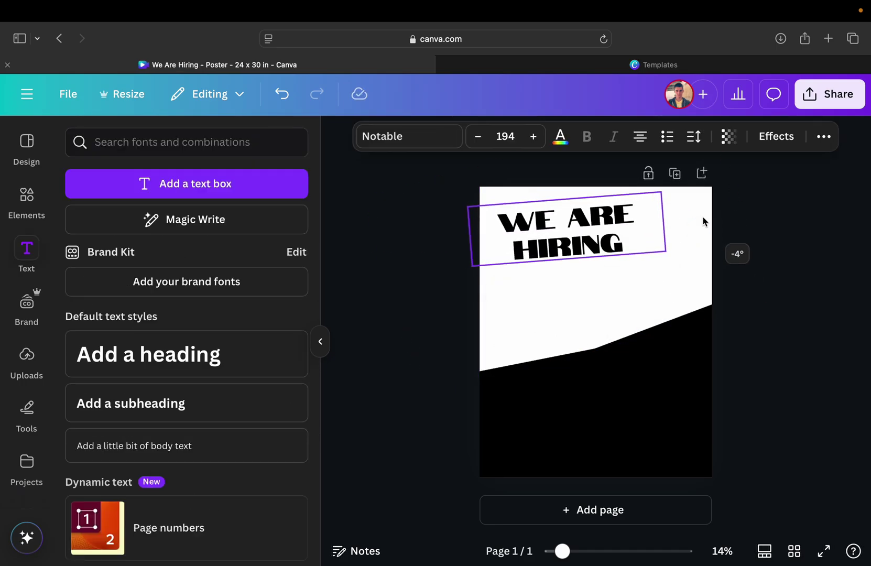
pyautogui.moveTo(703, 221); pyautogui.dragTo(719, 200)
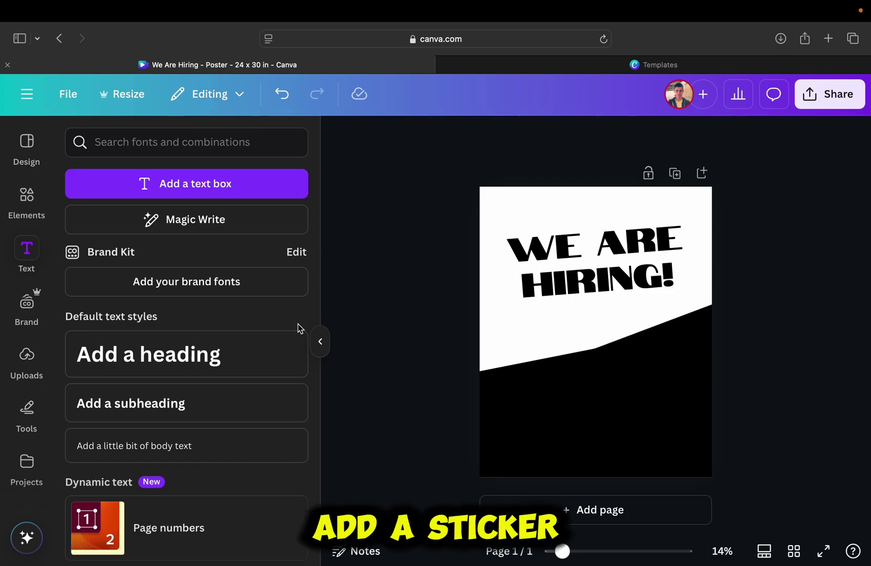
# - Search Elements for 'job offer' graphics
pyautogui.click(24, 200)
pyautogui.click(267, 142)
pyautogui.write('job offer')
pyautogui.press('Return')
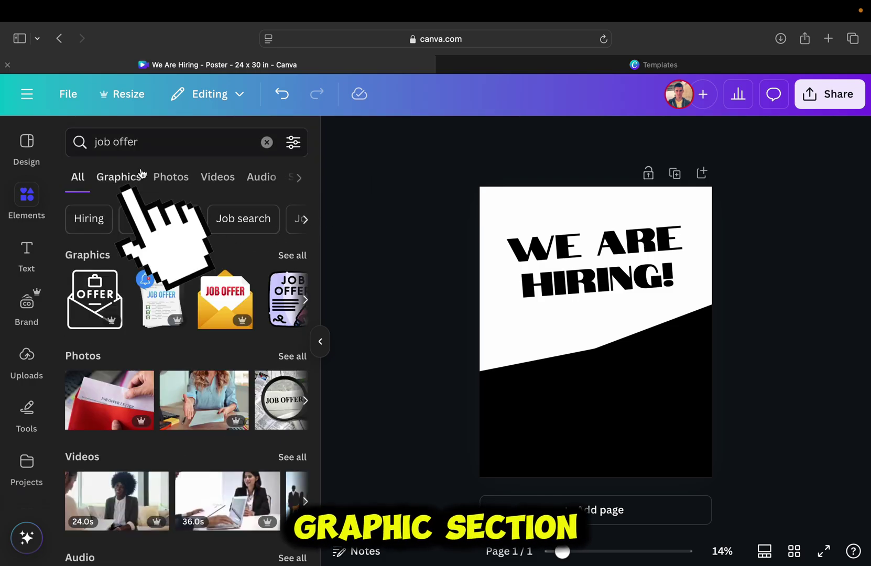
pyautogui.click(123, 181)
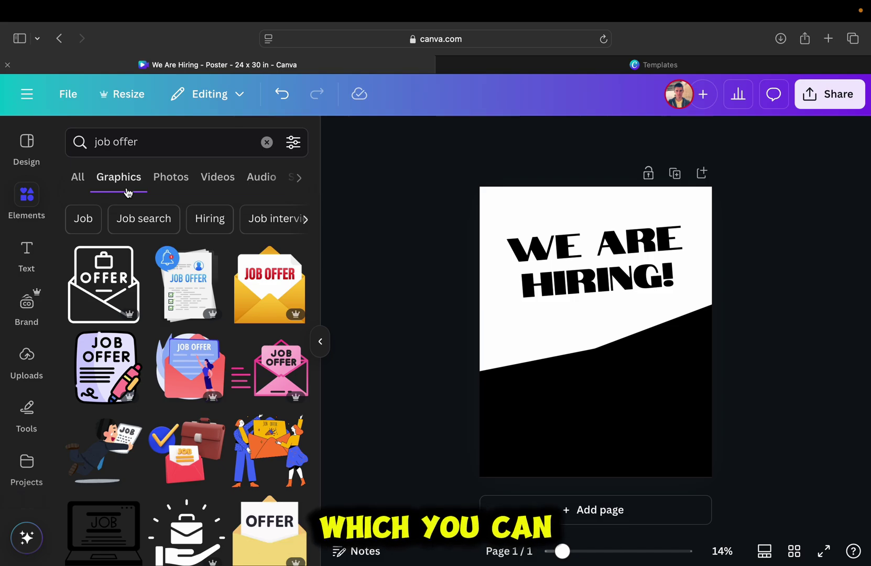
pyautogui.scroll(-3, 173, 246)
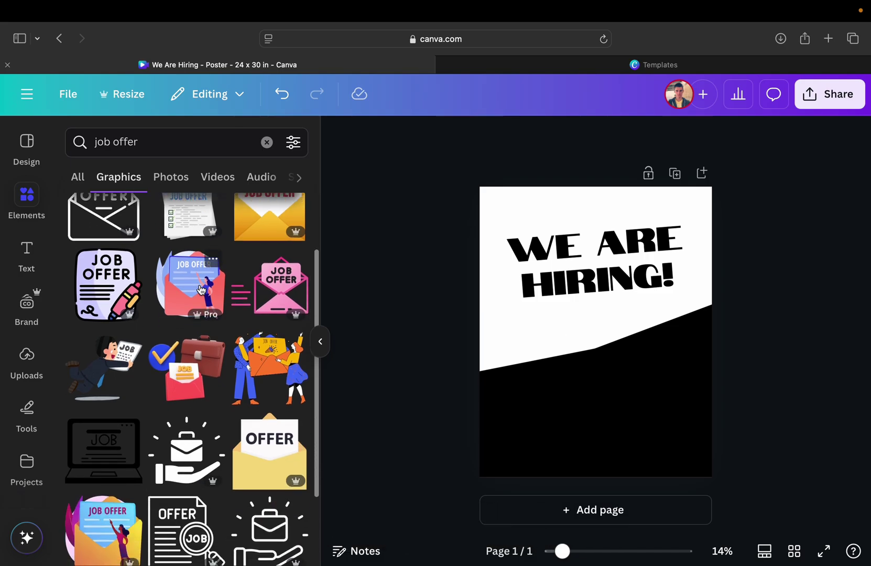
pyautogui.scroll(-2, 201, 290)
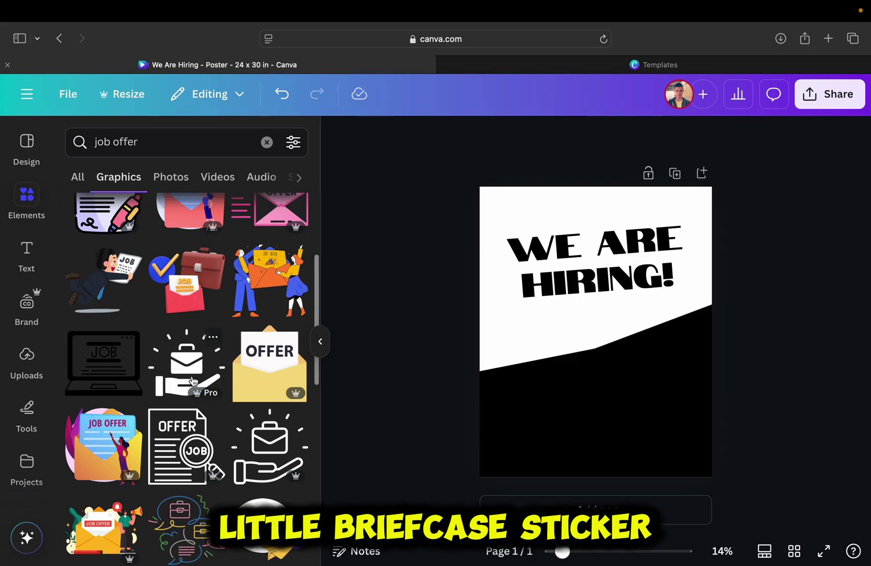
# - Add the briefcase-in-hand sticker and shrink it below the heading
pyautogui.click(192, 381)
pyautogui.moveTo(642, 373); pyautogui.dragTo(566, 352)
pyautogui.scroll(5, 589, 335)
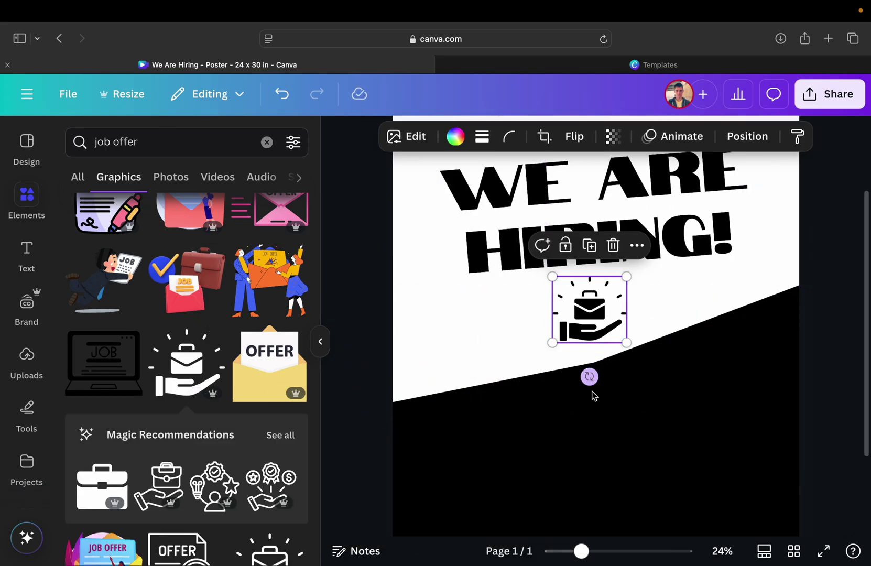
pyautogui.click(815, 416)
pyautogui.scroll(-5, 817, 420)
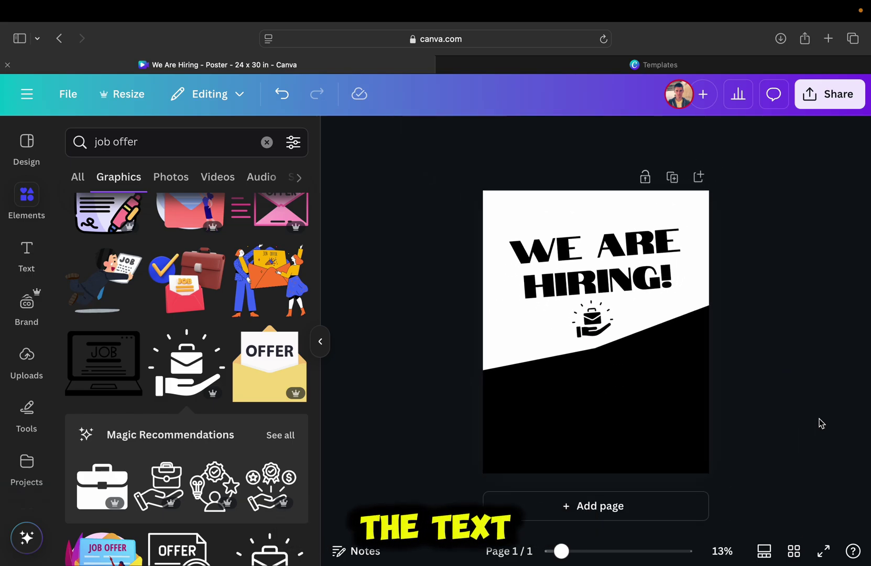
# - Add a smaller white 'We're looking for:' heading in the black area
pyautogui.click(29, 251)
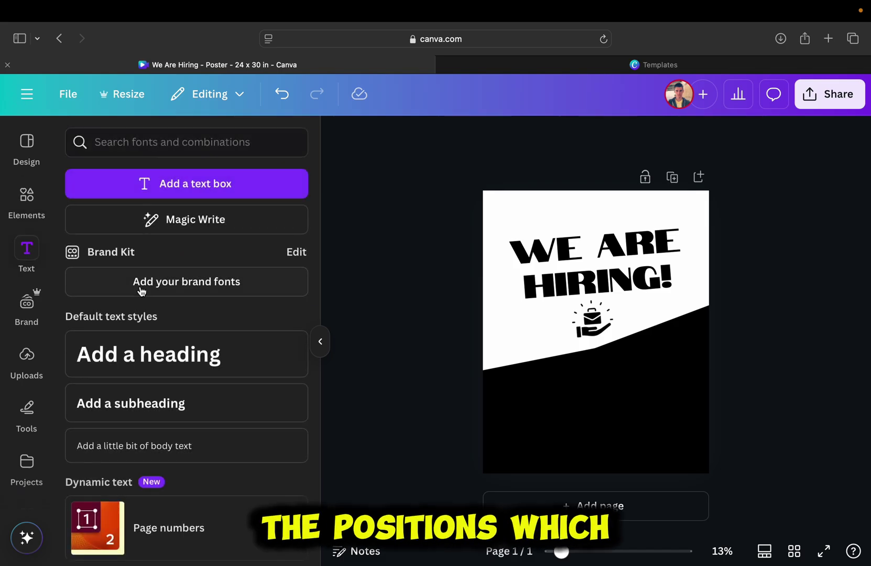
pyautogui.click(153, 354)
pyautogui.write("We'r")
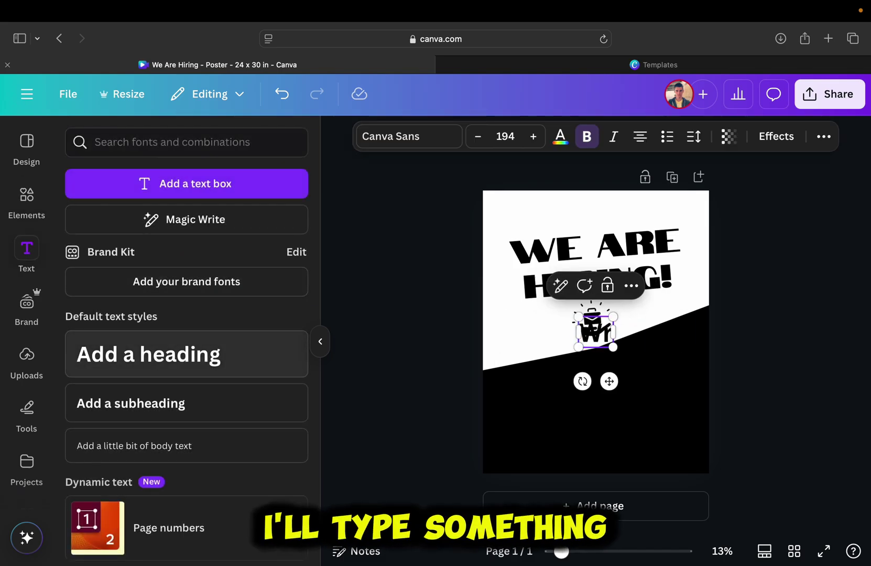
pyautogui.write('e looking for')
pyautogui.moveTo(602, 332); pyautogui.dragTo(603, 383)
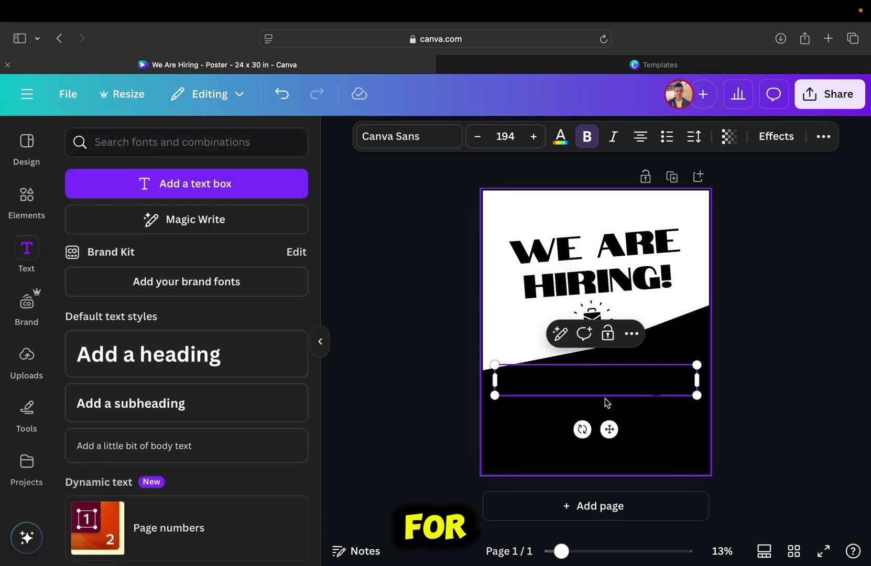
pyautogui.click(560, 138)
pyautogui.click(290, 456)
pyautogui.press('Escape')
pyautogui.moveTo(697, 395); pyautogui.dragTo(613, 383)
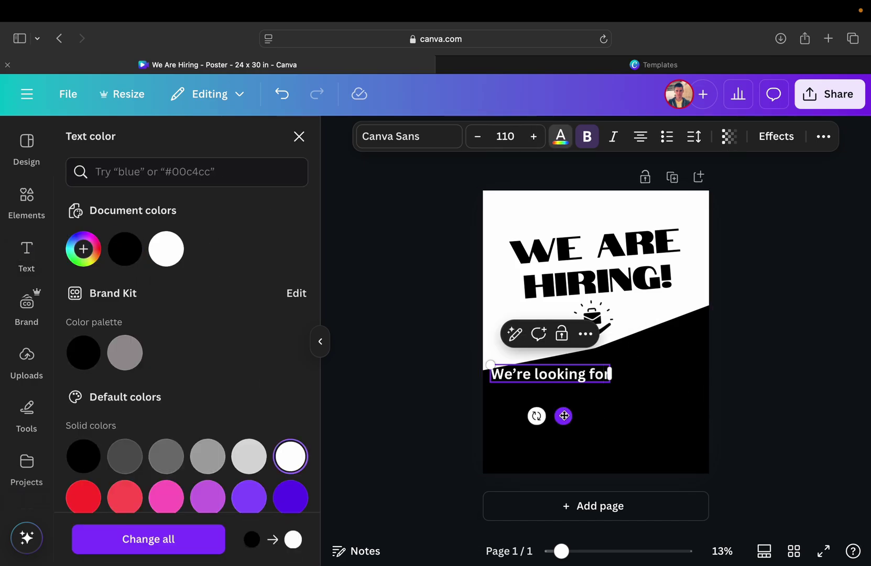
pyautogui.scroll(5, 524, 325)
pyautogui.write(':')
pyautogui.scroll(-3, 518, 340)
# - Duplicate the heading below and retype it as a smaller 'Graphic Designer' line
pyautogui.click(519, 344)
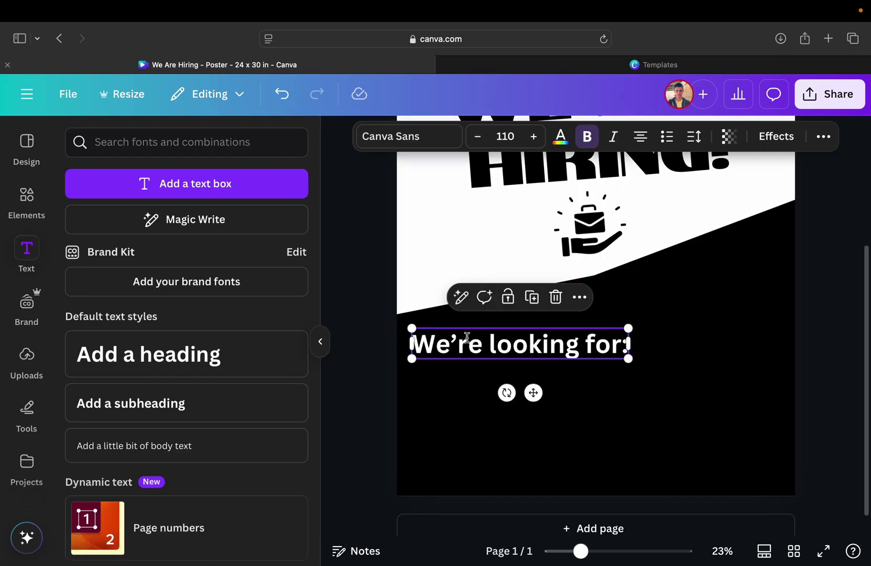
pyautogui.click(532, 297)
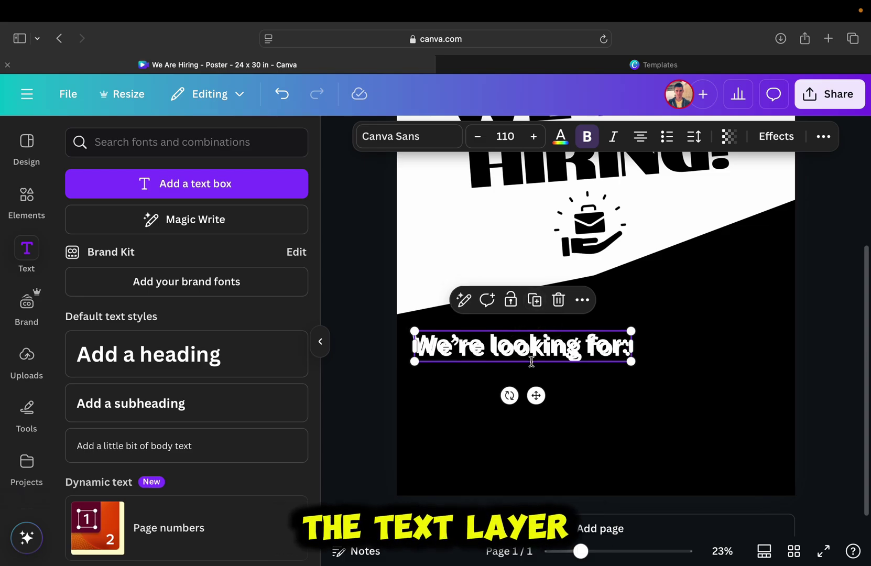
pyautogui.moveTo(531, 362); pyautogui.dragTo(531, 389)
pyautogui.doubleClick(530, 389)
pyautogui.write('Graphic Designer')
pyautogui.moveTo(626, 395); pyautogui.dragTo(545, 383)
pyautogui.moveTo(492, 412); pyautogui.dragTo(511, 424)
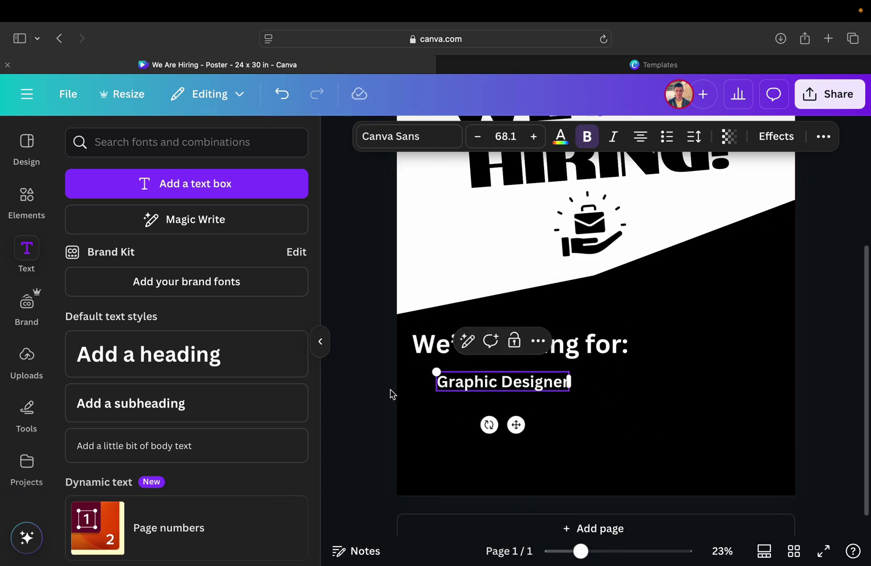
# - Add 'Video Editor' and 'Script Writer' lines beneath from copies of Graphic Designer
pyautogui.scroll(2, 452, 389)
pyautogui.rightClick(523, 387)
pyautogui.rightClick(537, 361)
pyautogui.click(577, 387)
pyautogui.write('M')
pyautogui.scroll(3, 507, 381)
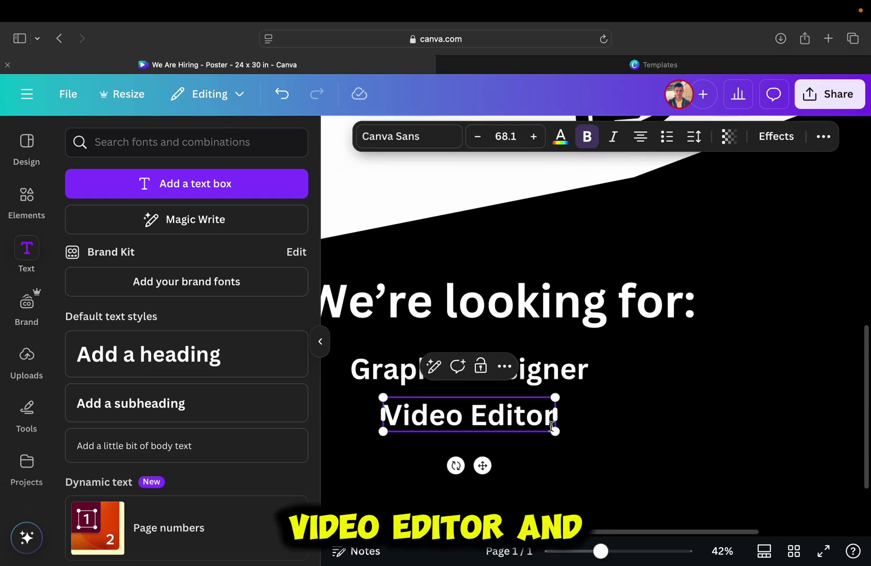
pyautogui.scroll(-2, 591, 452)
pyautogui.moveTo(524, 367); pyautogui.dragTo(519, 425)
pyautogui.hscroll(-2, 495, 367)
pyautogui.press('Return')
pyautogui.write('Script Writer')
pyautogui.click(737, 416)
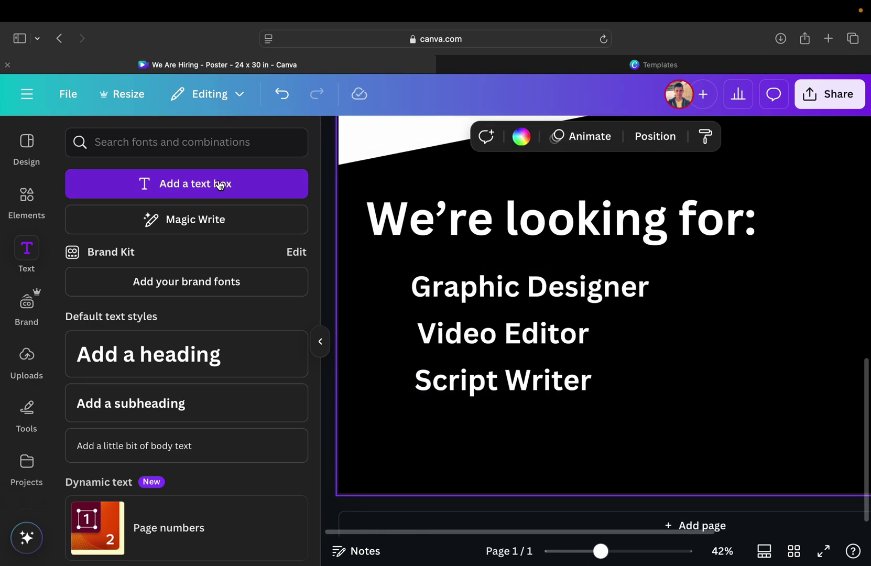
# - Nudge Script Writer right and place a green 'check mark' graphic beside Graphic Designer
pyautogui.click(37, 202)
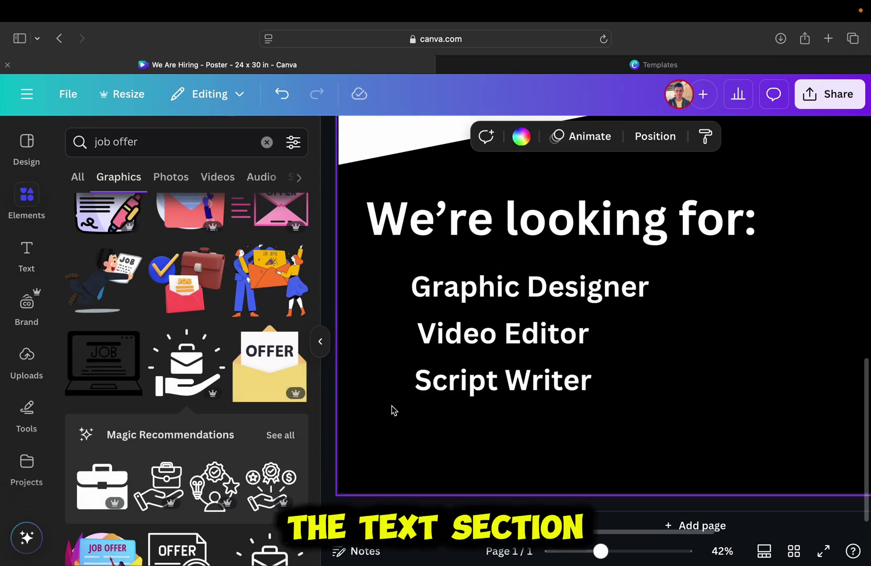
pyautogui.moveTo(449, 385); pyautogui.dragTo(453, 385)
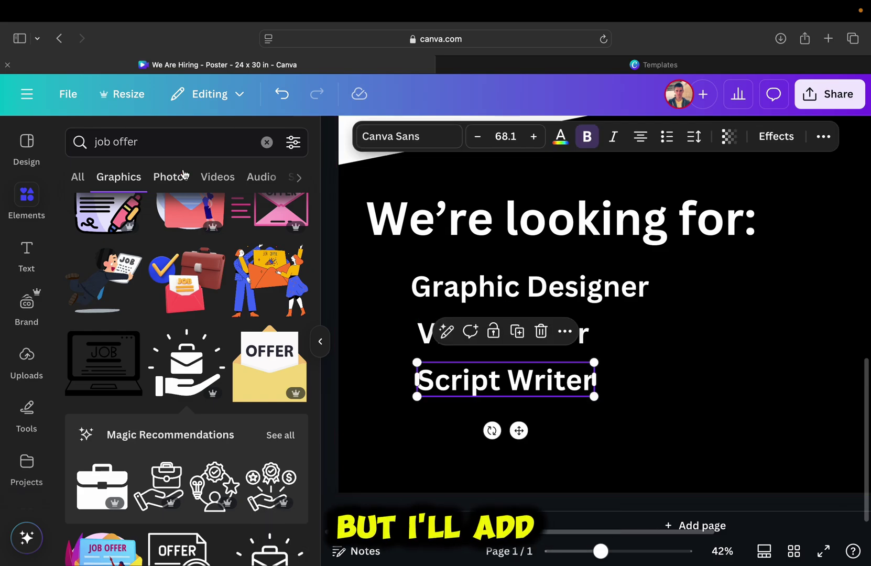
pyautogui.write('check mark')
pyautogui.press('Return')
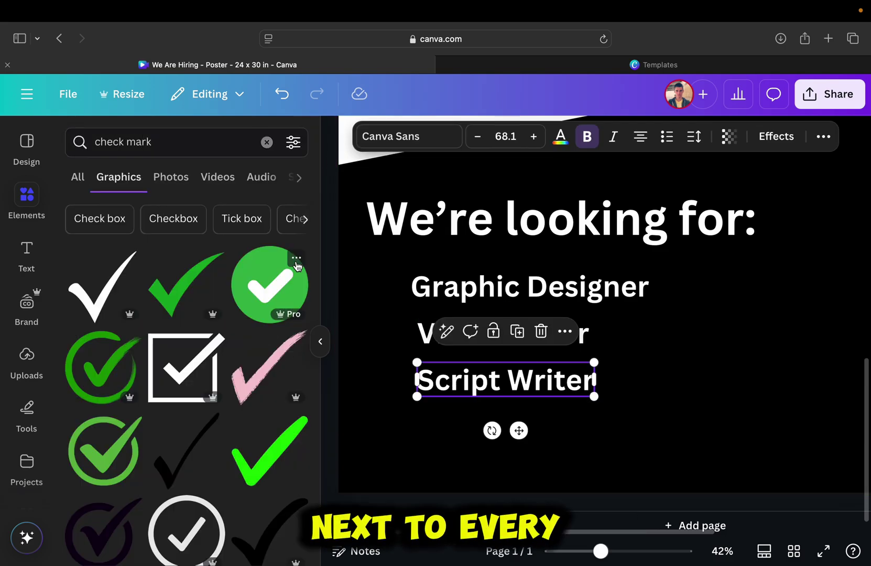
pyautogui.click(270, 284)
pyautogui.moveTo(524, 262); pyautogui.dragTo(381, 357)
# - Align the check marks so one sits beside Video Editor and another beside Script Writer
pyautogui.scroll(3, 384, 321)
pyautogui.click(373, 278)
pyautogui.moveTo(373, 278); pyautogui.dragTo(377, 279)
pyautogui.click(375, 361)
pyautogui.moveTo(375, 361); pyautogui.dragTo(376, 425)
pyautogui.scroll(-3, 377, 409)
pyautogui.click(435, 369)
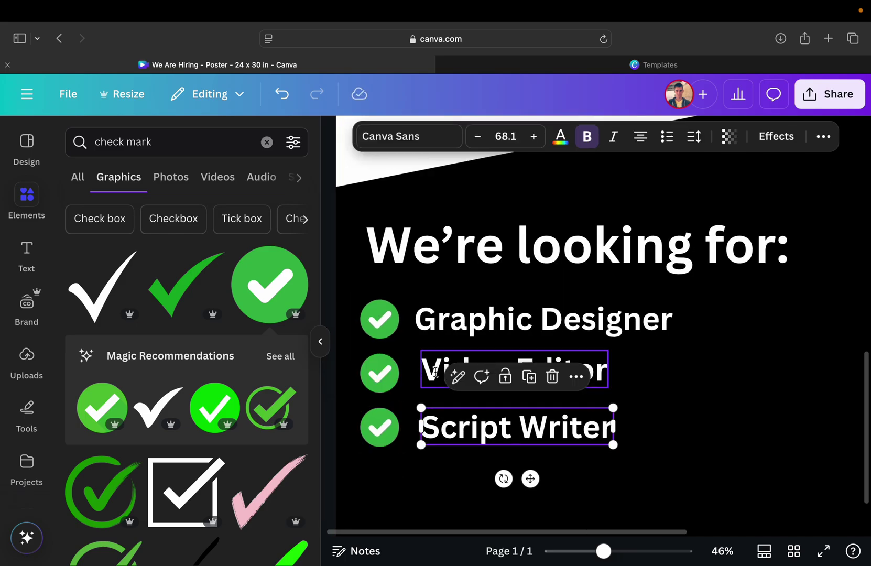
pyautogui.scroll(-3, 399, 373)
pyautogui.click(346, 360)
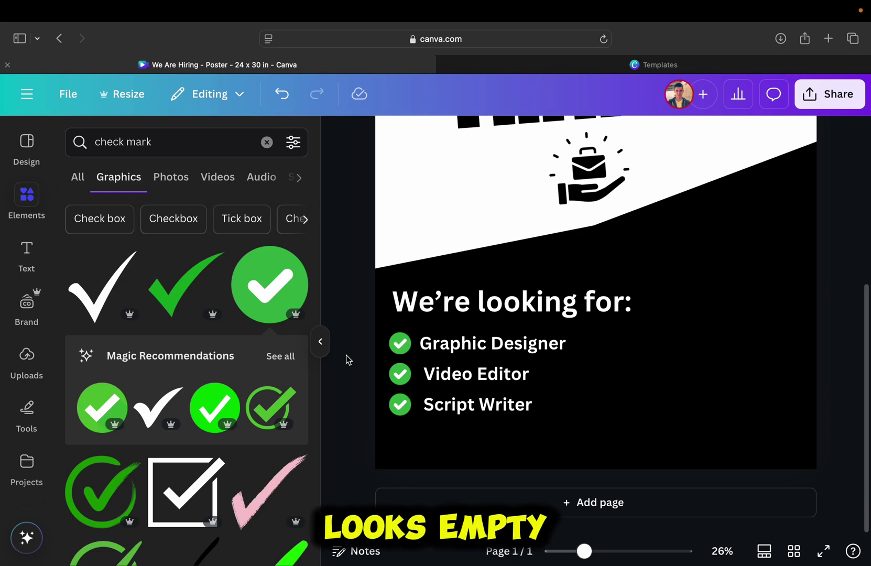
pyautogui.scroll(-3, 345, 359)
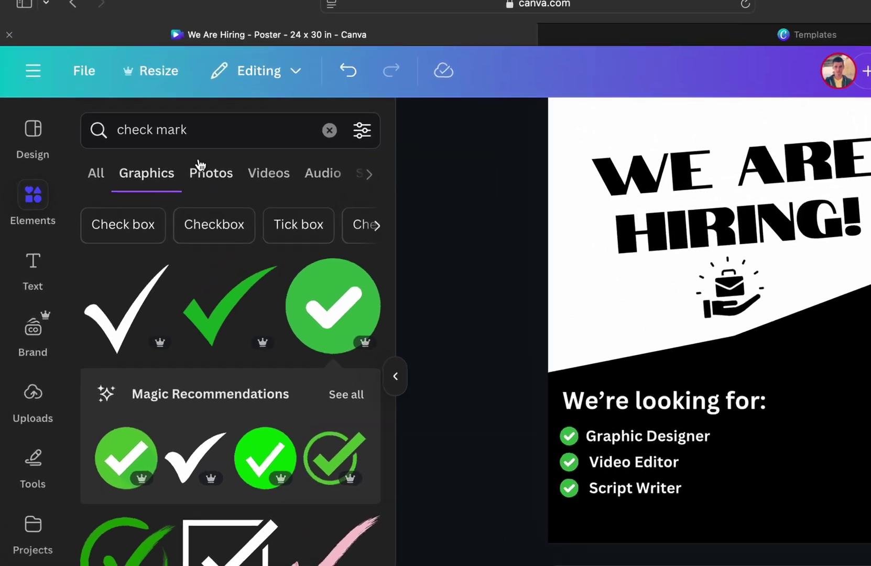
# - Search graphics for 'people working in office' and add the woman-at-laptop illustration
pyautogui.click(192, 129)
pyautogui.tripleClick(240, 137)
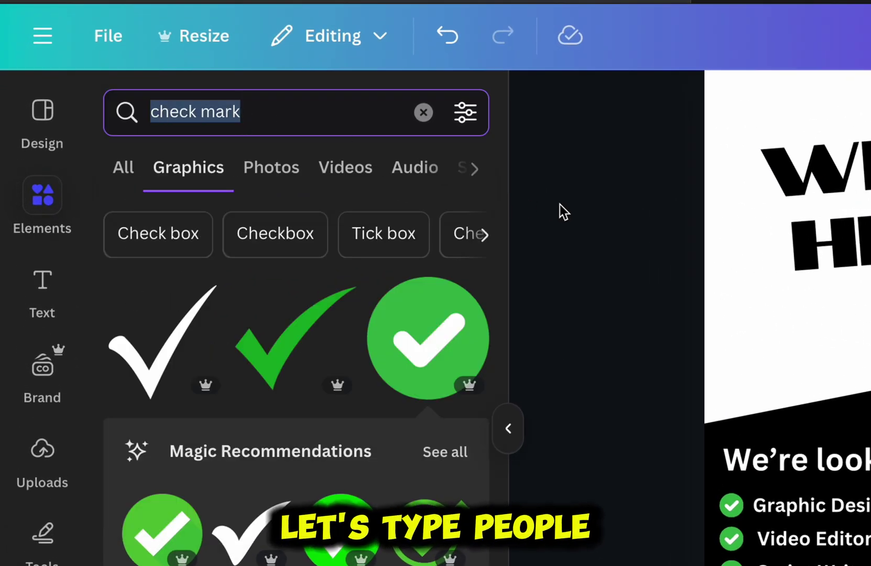
pyautogui.write('people working in office')
pyautogui.press('Return')
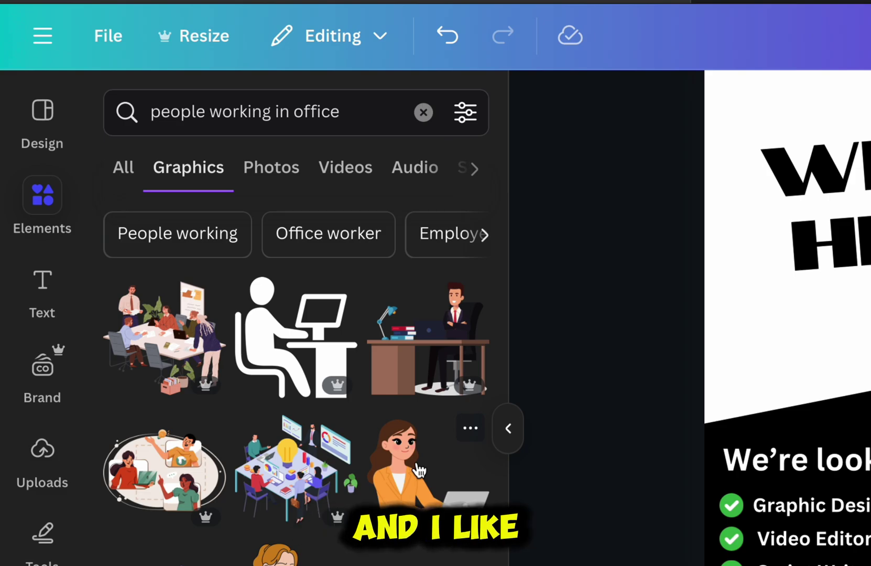
pyautogui.click(463, 486)
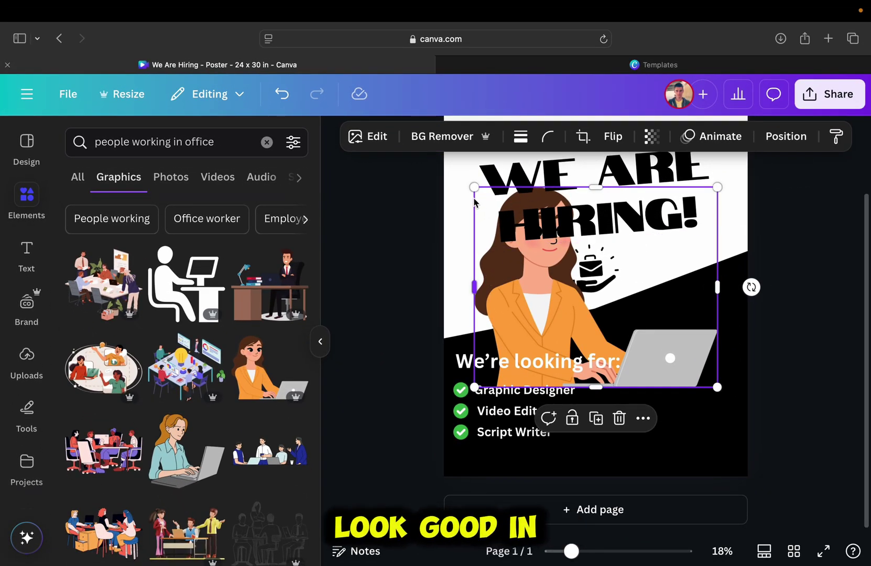
# - Shrink the illustration, flip it horizontally, and set it flush in the bottom-right corner
pyautogui.moveTo(473, 200); pyautogui.dragTo(555, 257)
pyautogui.moveTo(639, 346); pyautogui.dragTo(688, 393)
pyautogui.click(620, 140)
pyautogui.click(619, 175)
pyautogui.moveTo(655, 362); pyautogui.dragTo(640, 362)
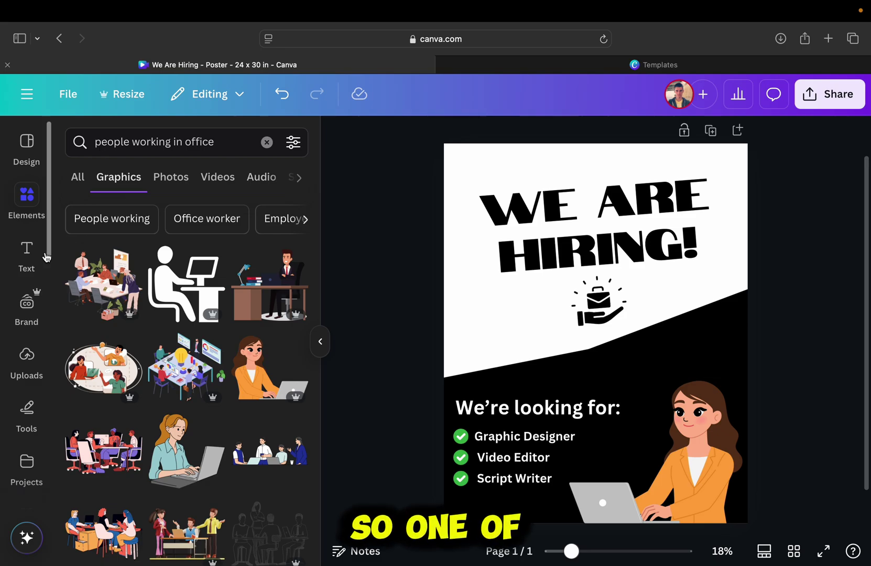
pyautogui.click(32, 257)
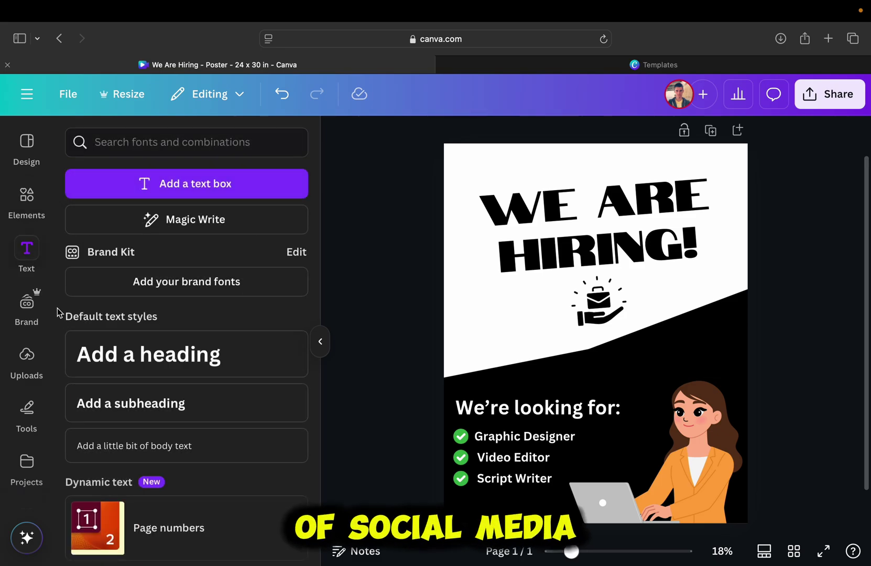
# - Add the YouTube logo from uploads, shrunk and moved to the right side
pyautogui.click(29, 358)
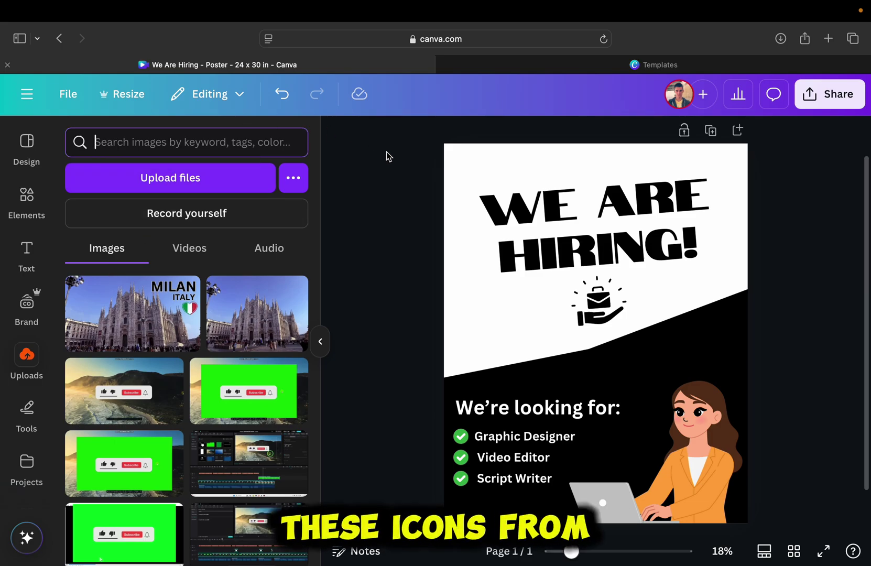
pyautogui.press('Return')
pyautogui.click(260, 510)
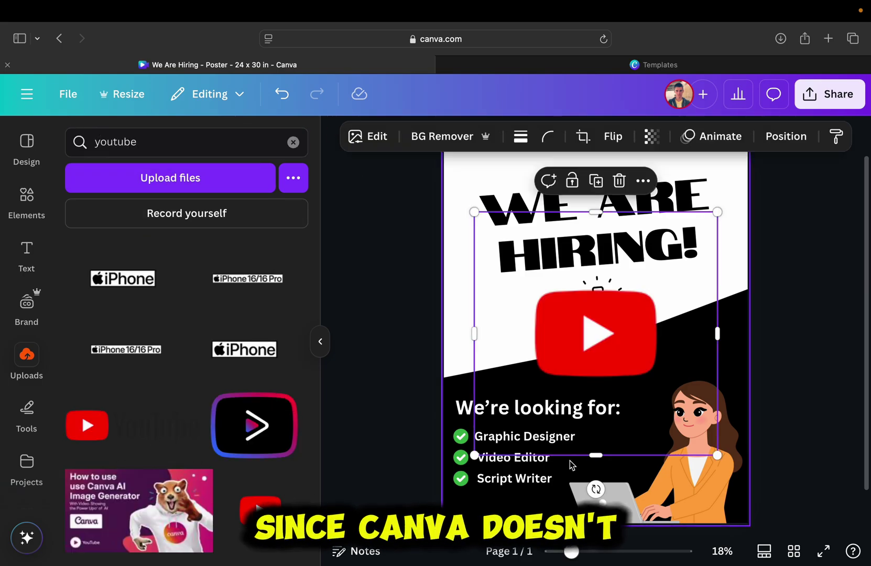
pyautogui.moveTo(461, 210); pyautogui.dragTo(552, 328)
pyautogui.moveTo(579, 363); pyautogui.dragTo(647, 362)
# - Search uploads for 'instagram', add its logo, and arrange the social logos above the woman
pyautogui.doubleClick(164, 153)
pyautogui.write('instagram')
pyautogui.click(265, 282)
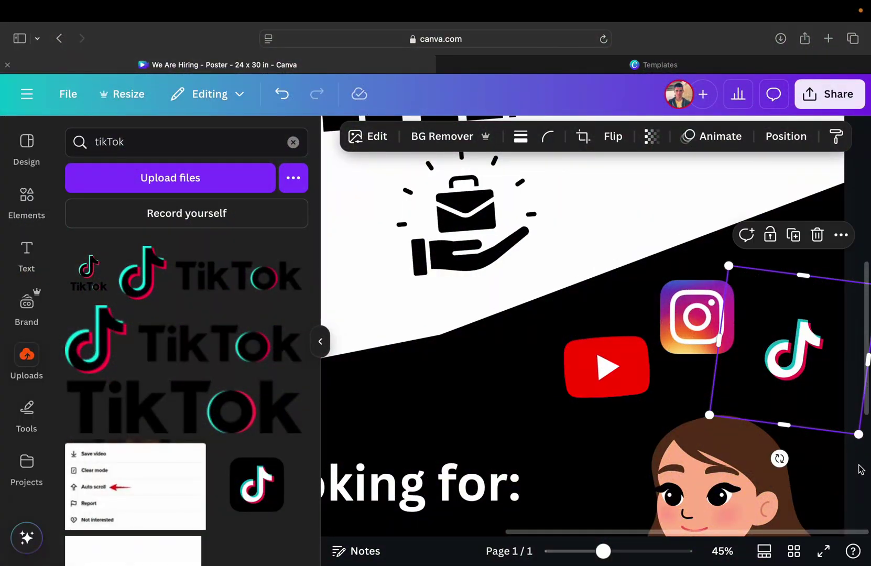
pyautogui.click(859, 469)
pyautogui.hscroll(-1, 860, 469)
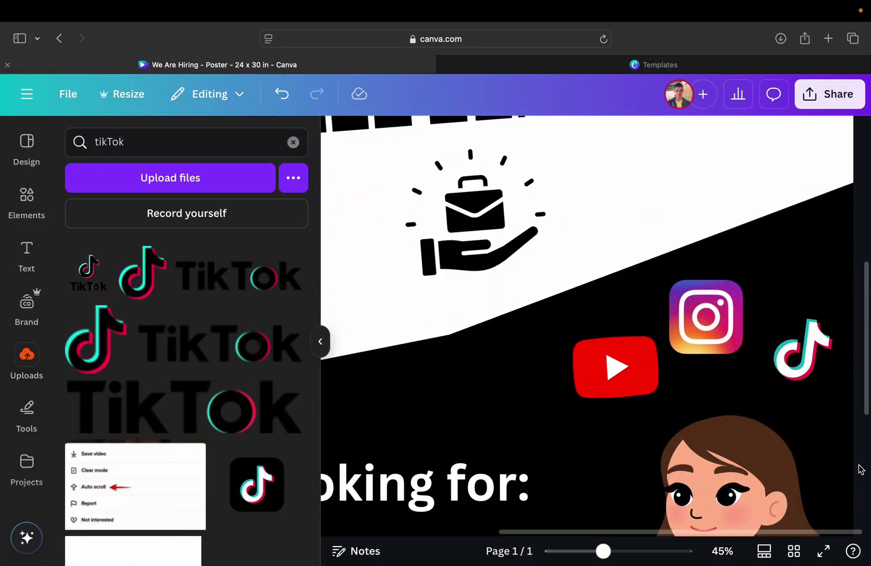
pyautogui.scroll(-6, 859, 469)
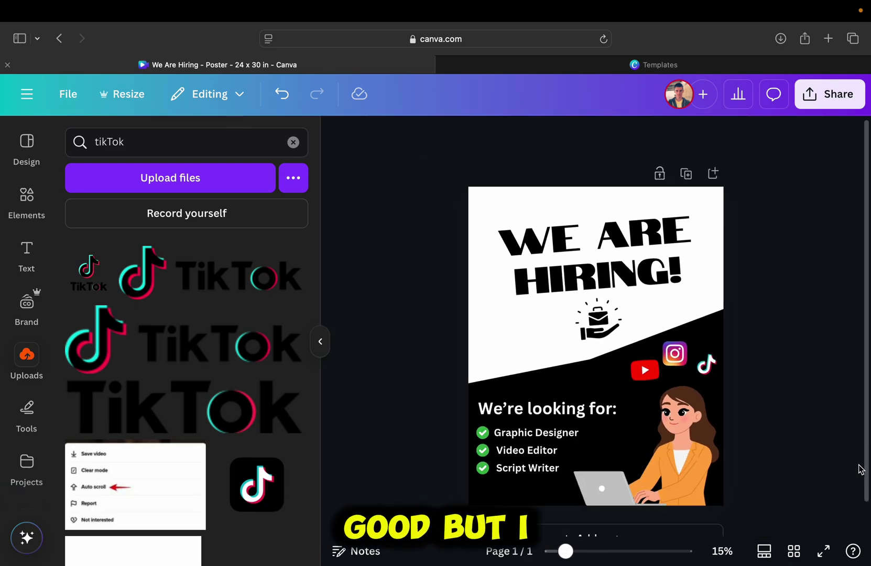
pyautogui.scroll(2, 859, 469)
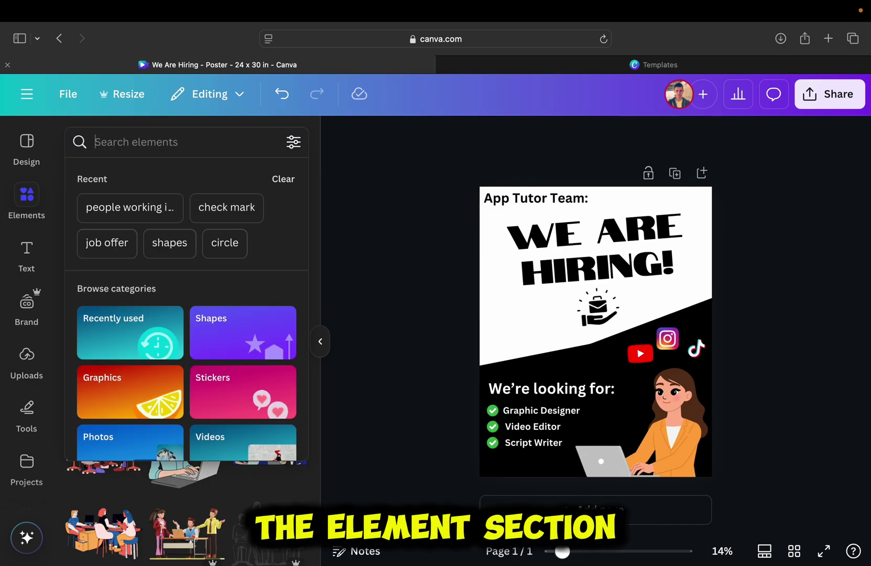
# - Search graphics for 'job' and place a shrunken red APPLY NOW badge left of the briefcase icon
pyautogui.write('job')
pyautogui.press('Return')
pyautogui.scroll(-5, 278, 389)
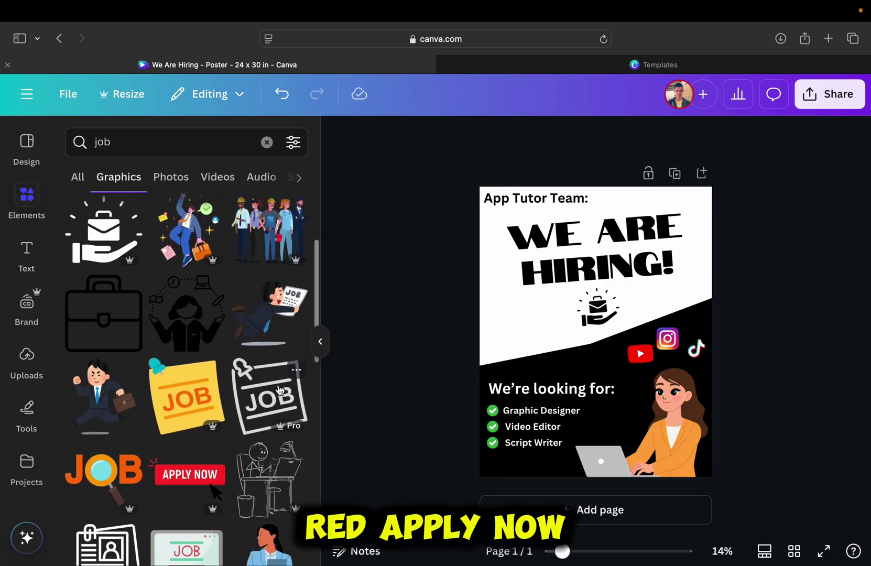
pyautogui.scroll(-4, 279, 388)
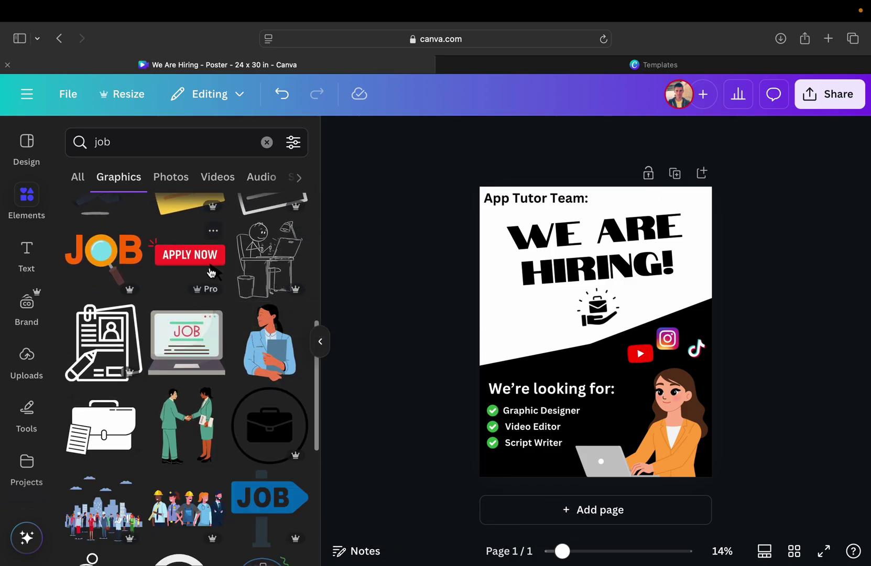
pyautogui.click(224, 263)
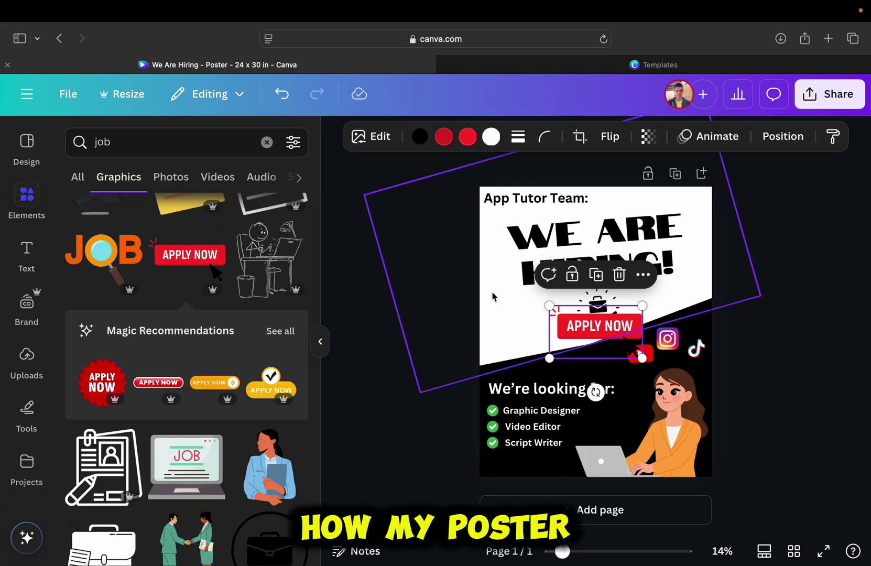
pyautogui.moveTo(572, 324); pyautogui.dragTo(508, 341)
pyautogui.moveTo(577, 374); pyautogui.dragTo(555, 343)
pyautogui.click(422, 340)
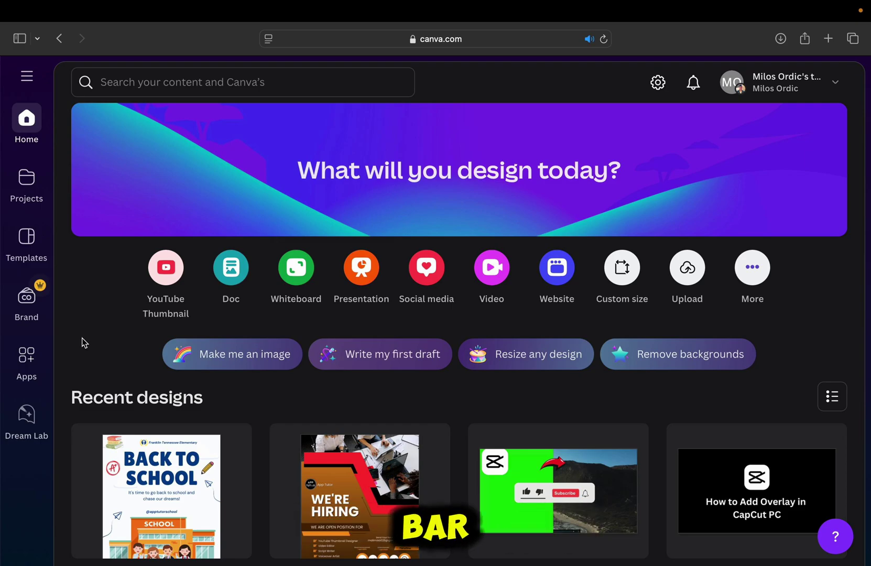
# - Search 'poster' filtered to Canva Templates, then change the query to 'job hiring poster'
pyautogui.click(316, 81)
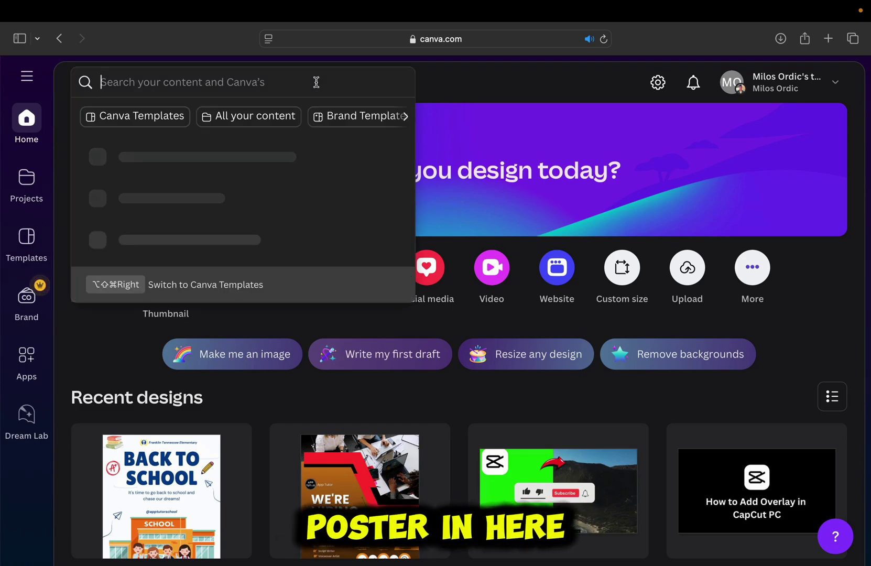
pyautogui.write('poster')
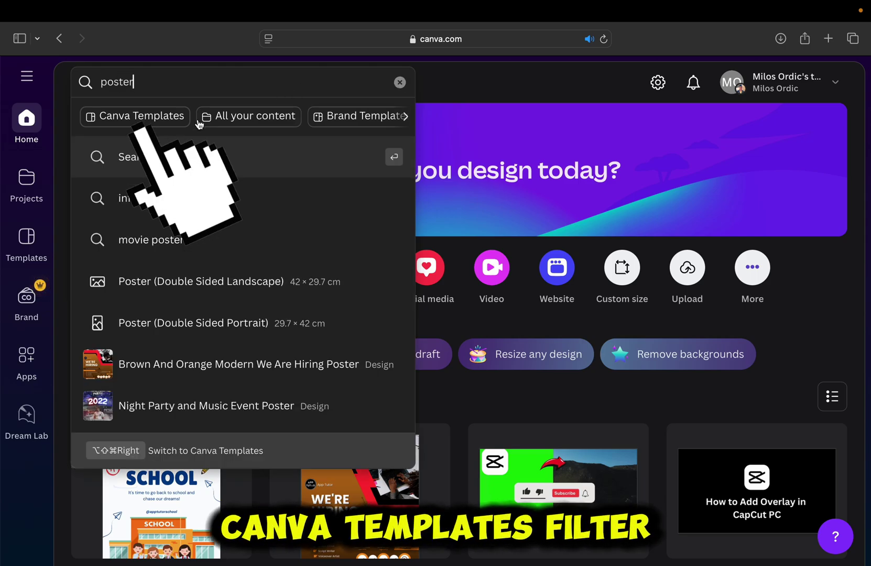
pyautogui.click(174, 126)
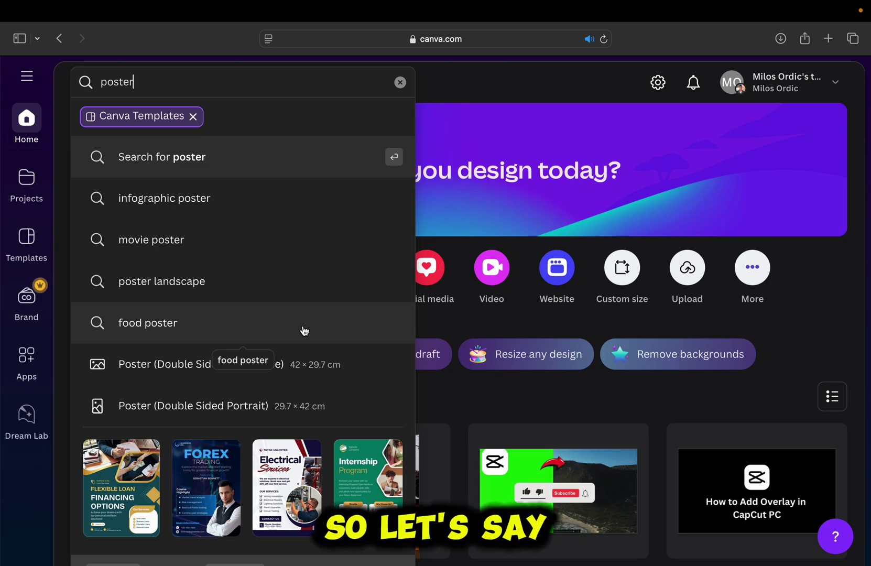
pyautogui.tripleClick(256, 87)
pyautogui.press('BackSpace')
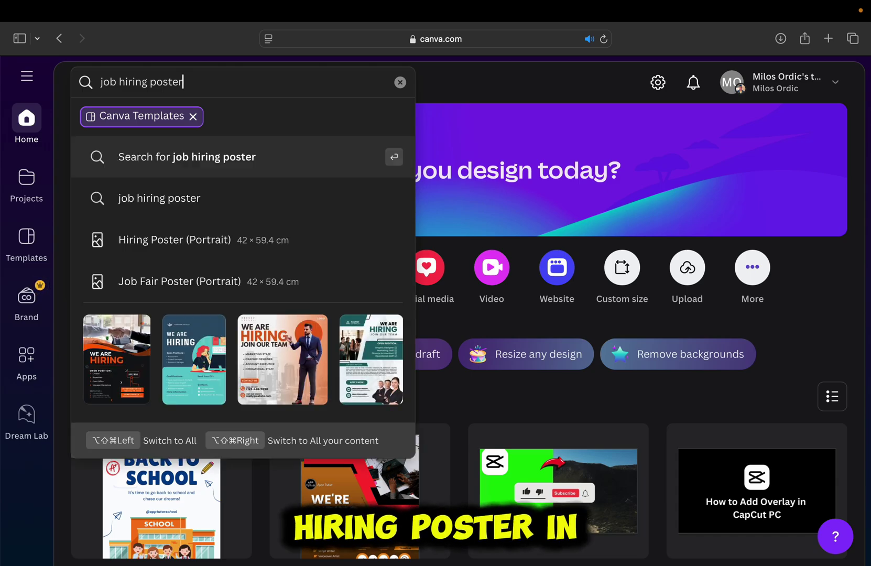
pyautogui.press('Return')
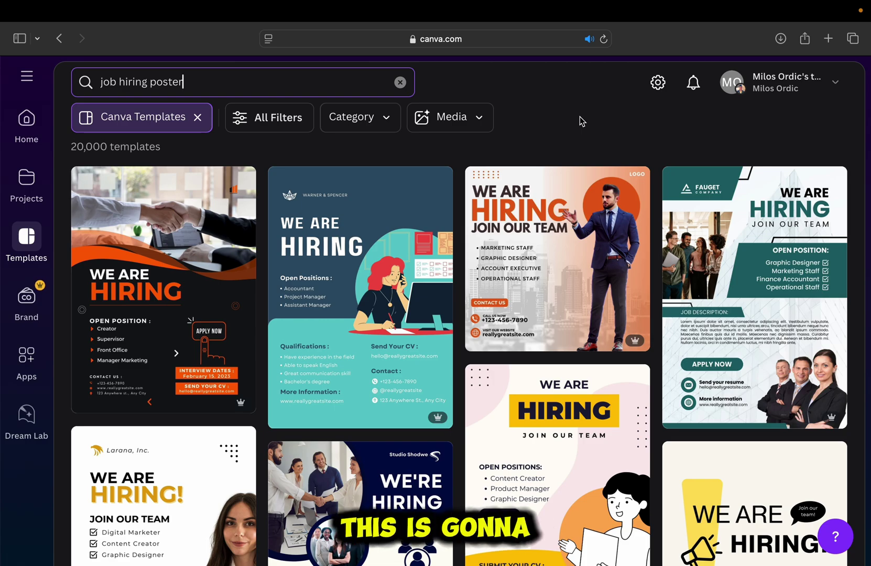
pyautogui.scroll(-5, 661, 136)
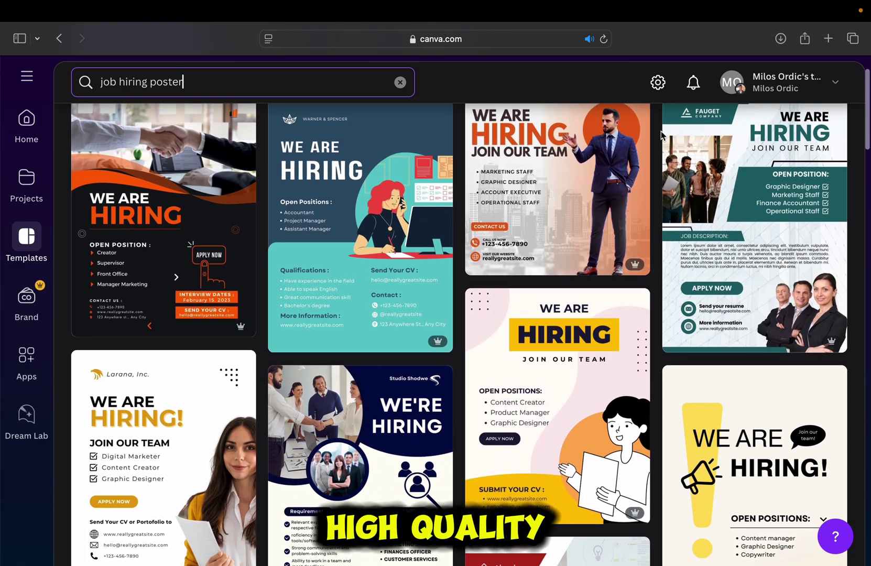
pyautogui.scroll(-5, 661, 136)
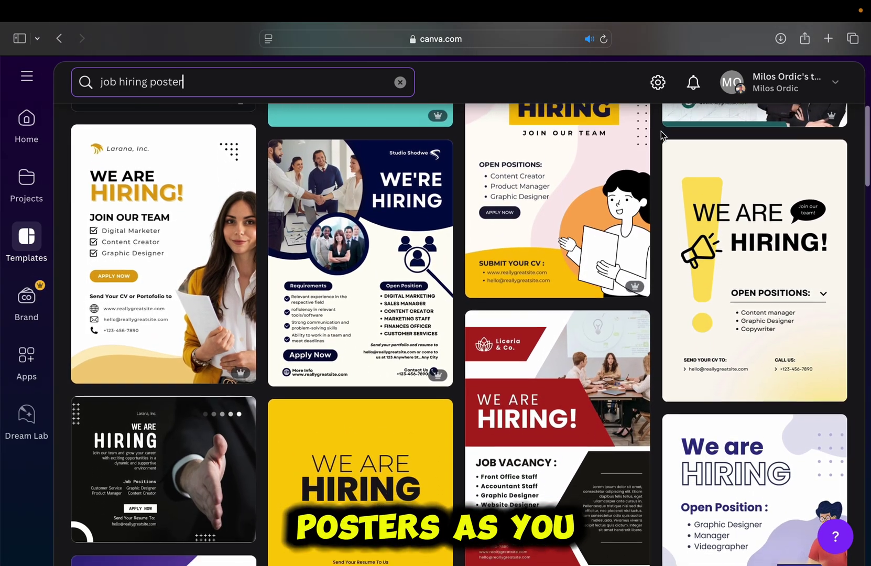
pyautogui.scroll(-5, 661, 136)
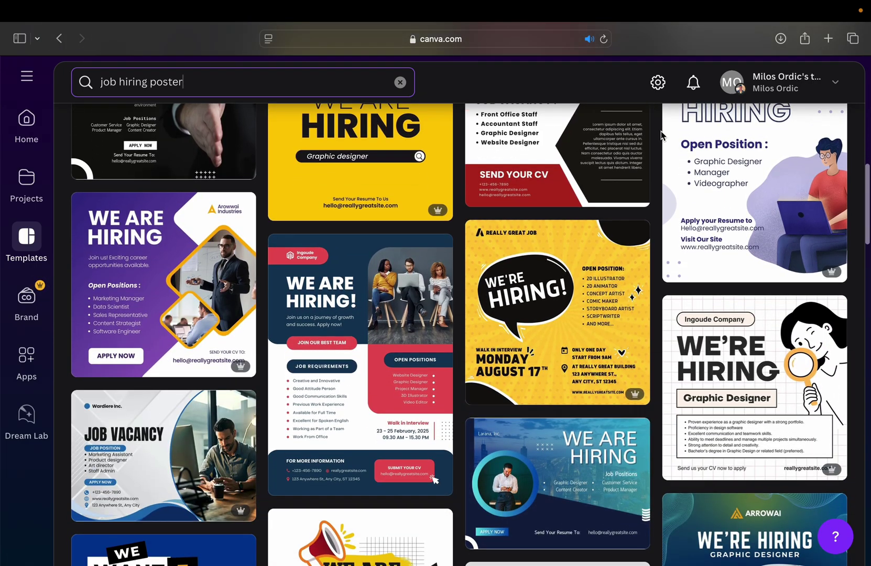
pyautogui.scroll(-6, 661, 135)
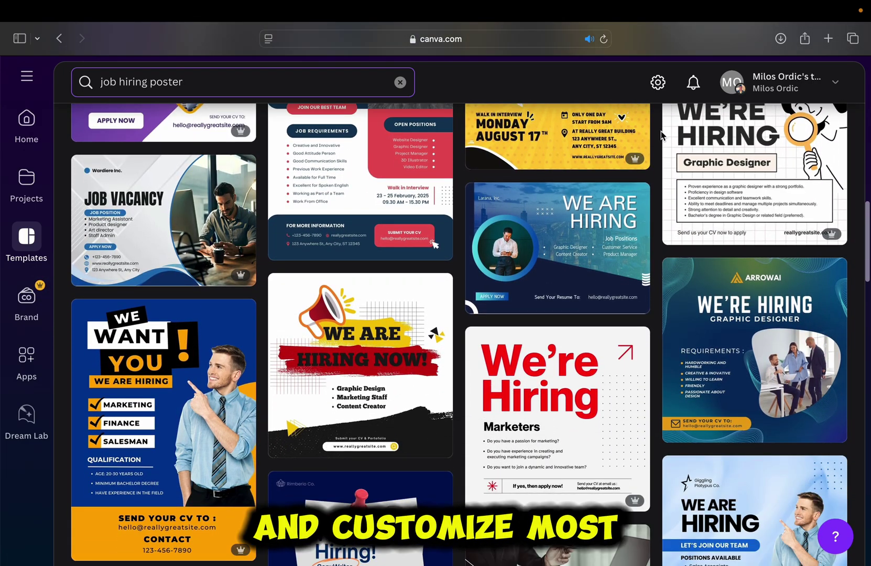
pyautogui.scroll(-6, 662, 135)
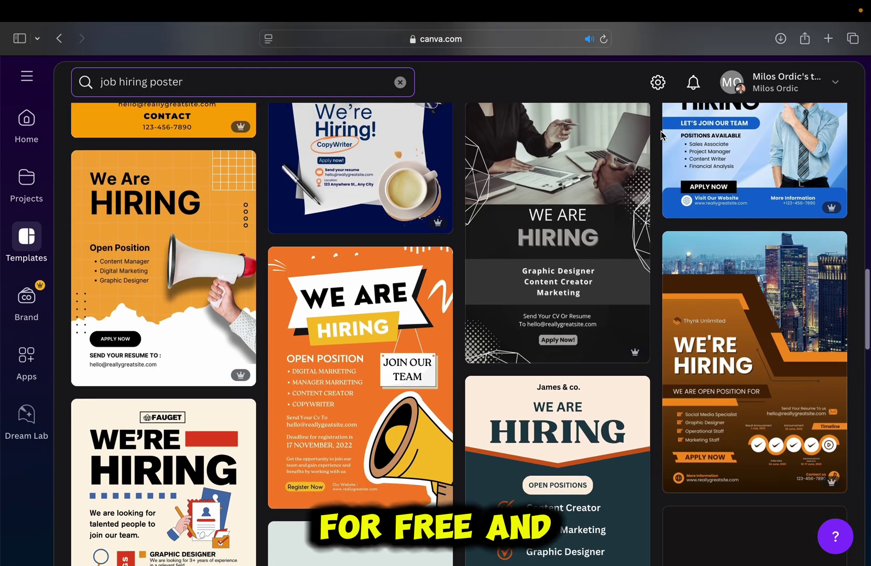
pyautogui.scroll(-7, 662, 135)
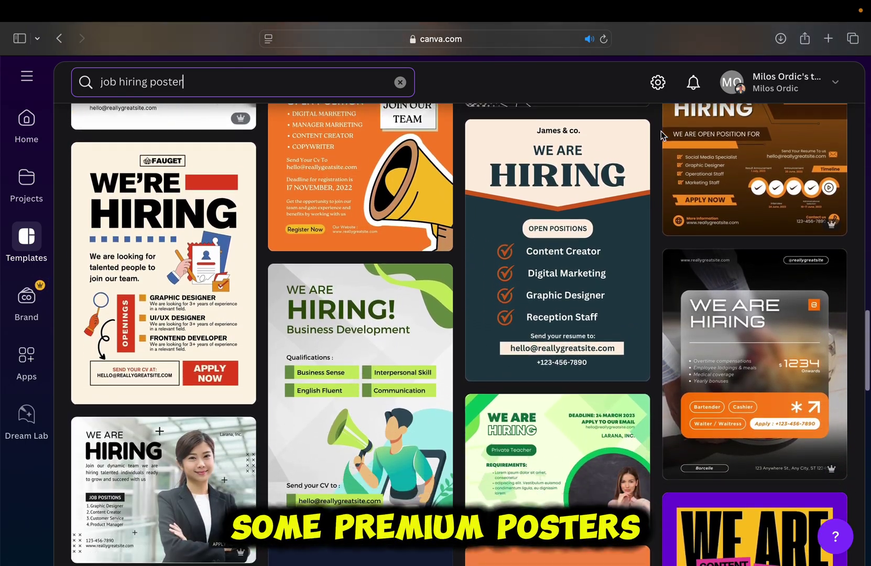
pyautogui.scroll(-7, 661, 135)
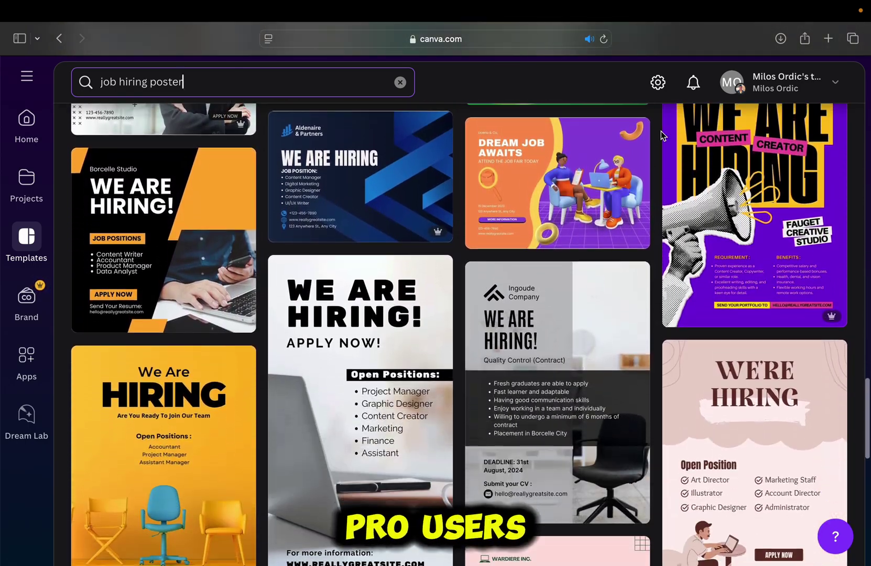
pyautogui.scroll(-4, 661, 136)
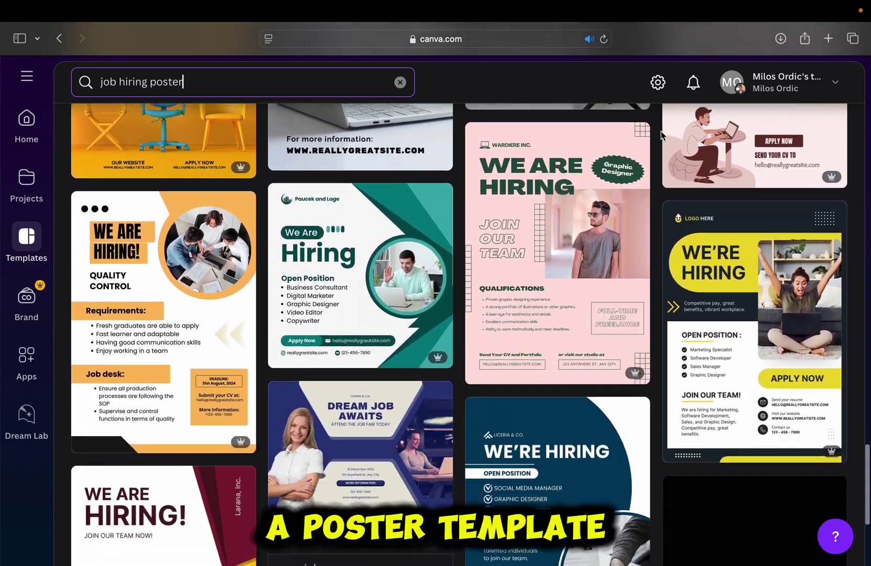
pyautogui.scroll(-4, 661, 136)
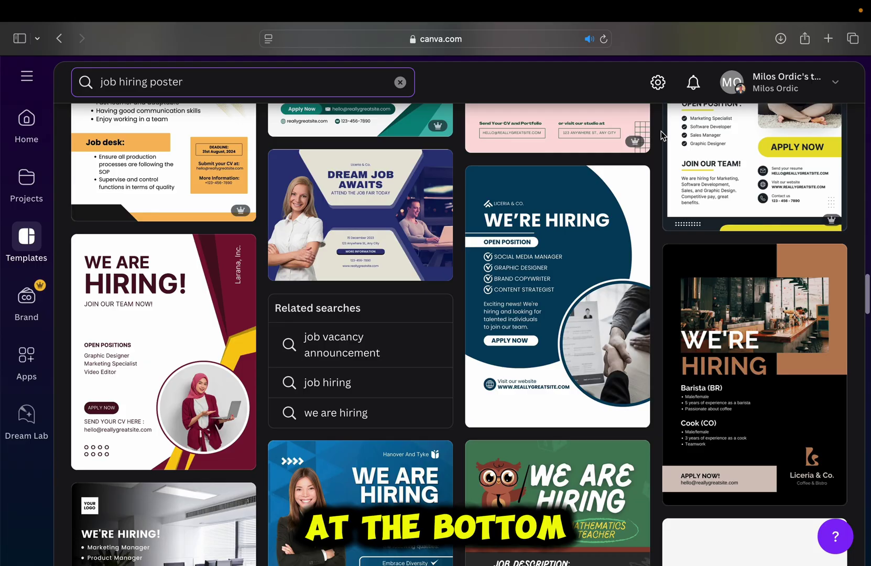
pyautogui.scroll(-8, 662, 135)
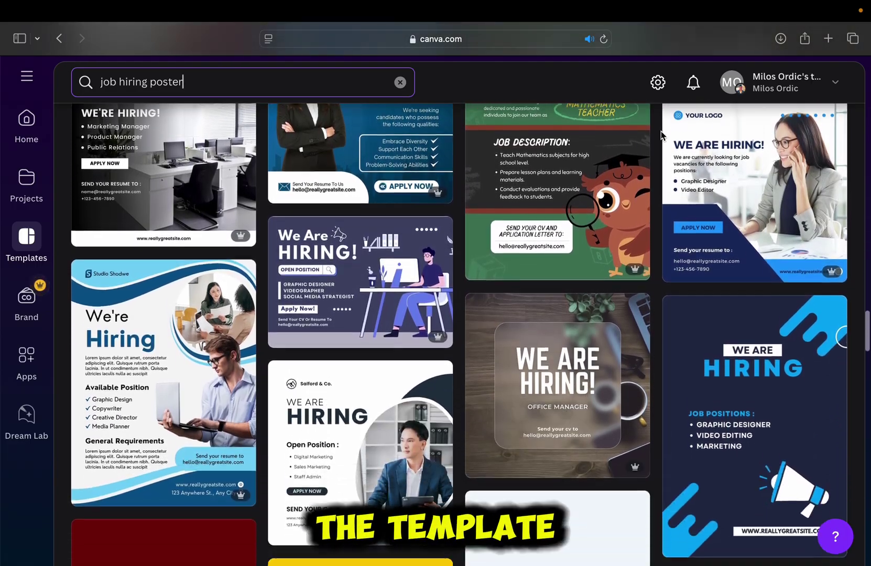
pyautogui.scroll(-8, 662, 136)
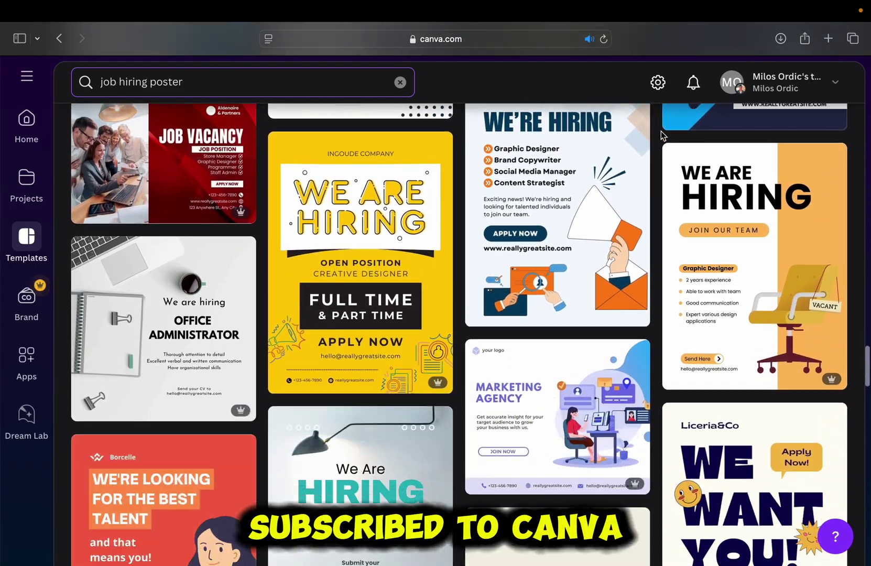
pyautogui.scroll(-9, 662, 136)
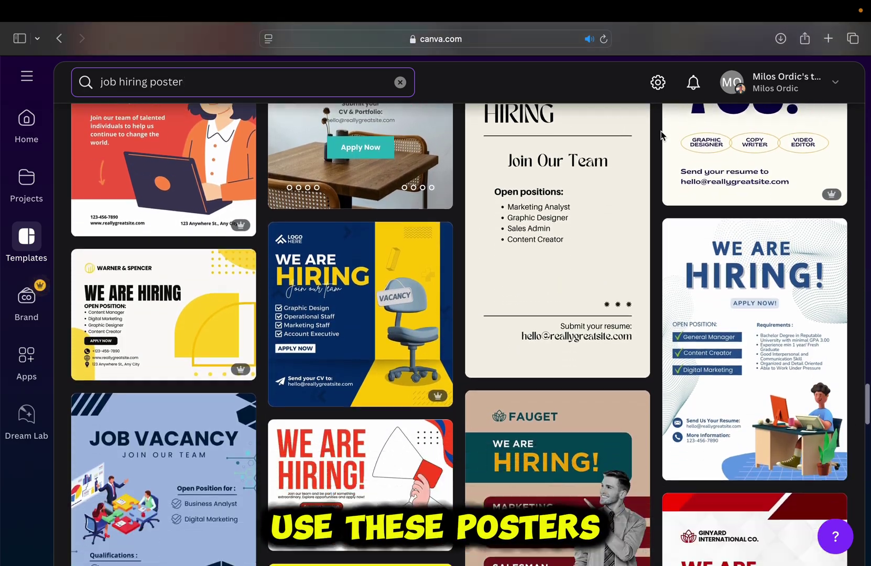
pyautogui.scroll(-4, 661, 135)
pyautogui.scroll(-3, 661, 135)
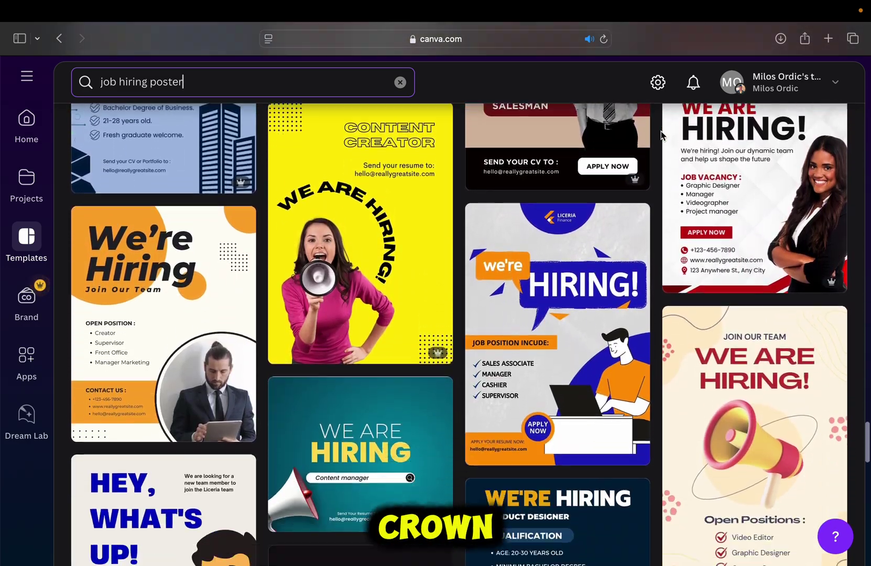
pyautogui.scroll(-12, 661, 136)
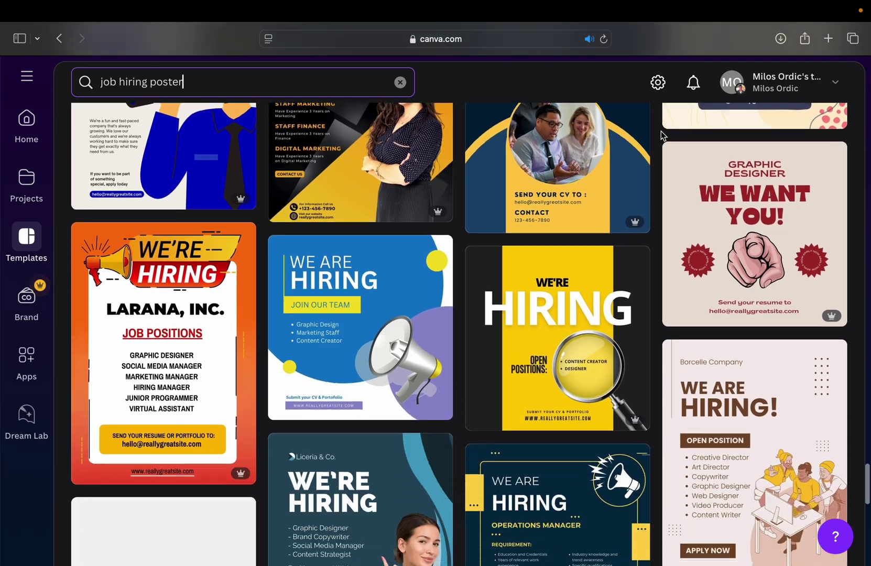
pyautogui.scroll(-10, 661, 135)
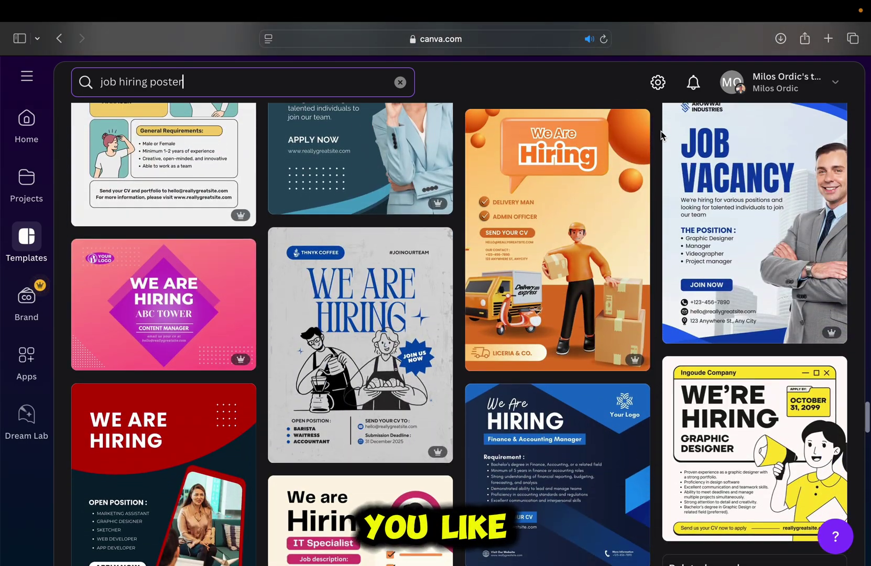
pyautogui.scroll(-7, 661, 136)
pyautogui.scroll(-9, 661, 135)
pyautogui.scroll(-9, 661, 135)
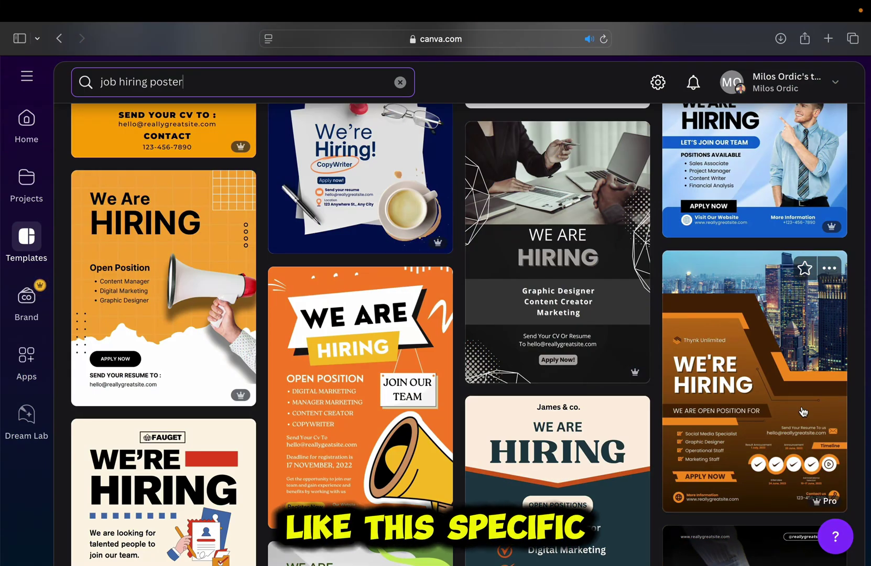
# - Preview the Brown And Orange Modern We Are Hiring Poster and customize it as a new design
pyautogui.click(809, 370)
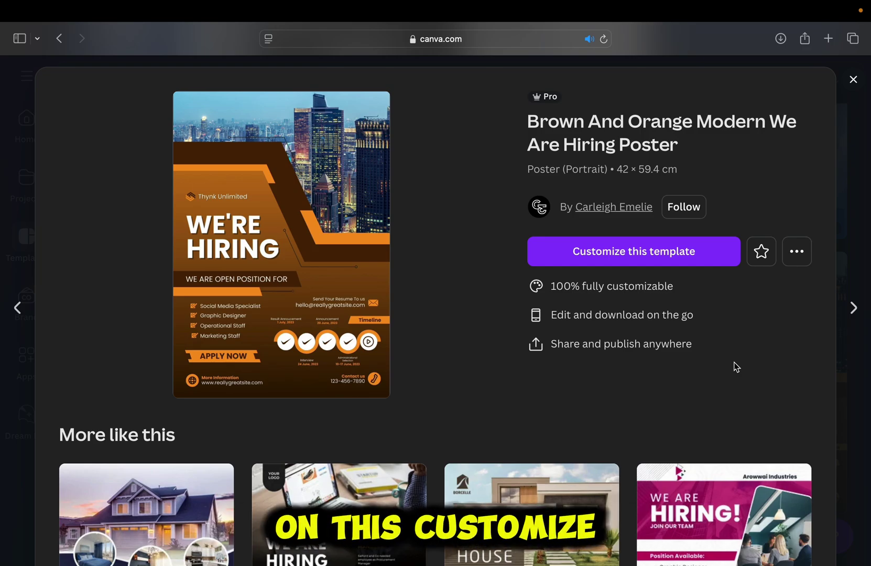
pyautogui.click(706, 258)
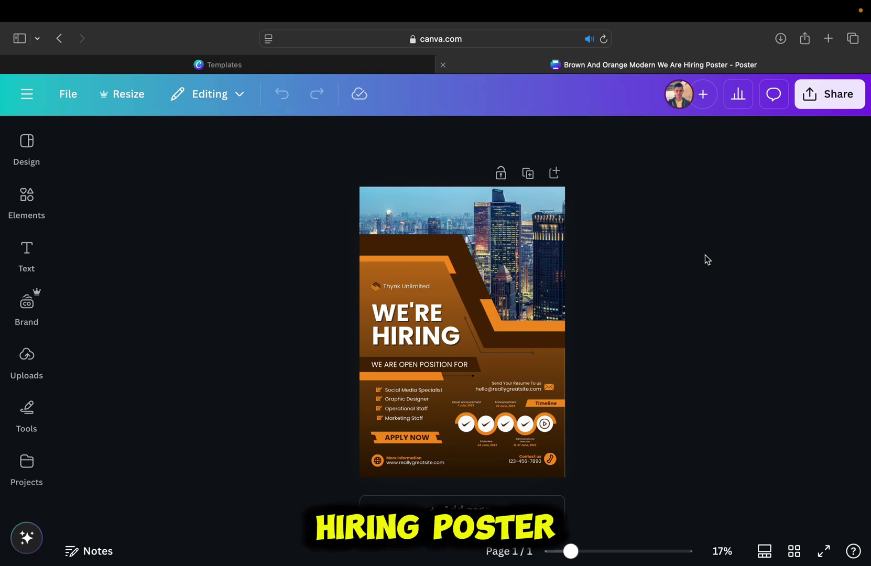
# - Delete only the city skyline image at the poster's top, keeping its placeholder frame
pyautogui.scroll(3, 705, 254)
pyautogui.scroll(5, 705, 255)
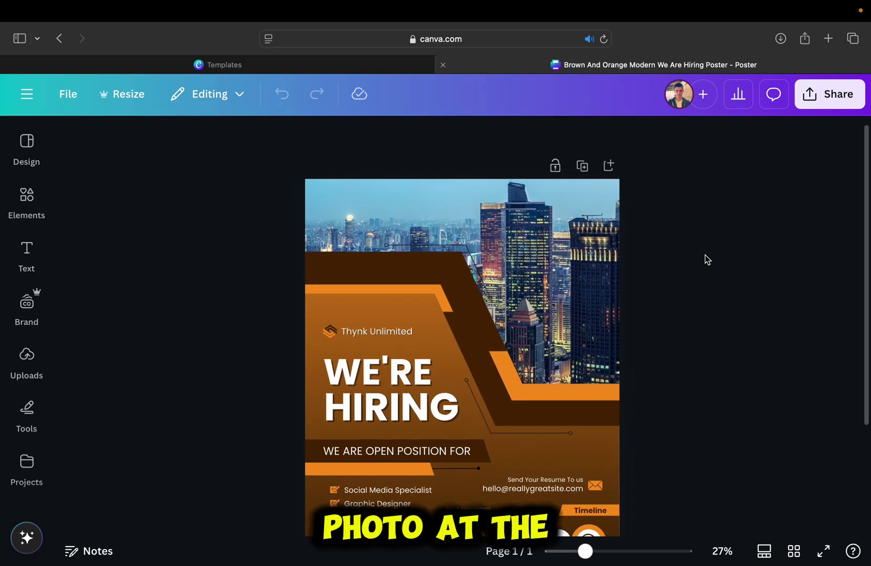
pyautogui.scroll(1, 704, 254)
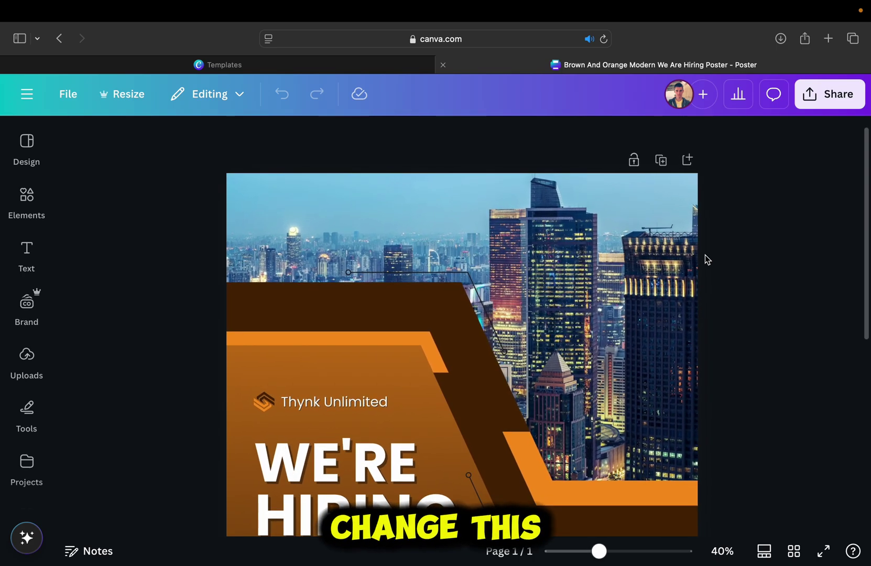
pyautogui.scroll(-5, 744, 278)
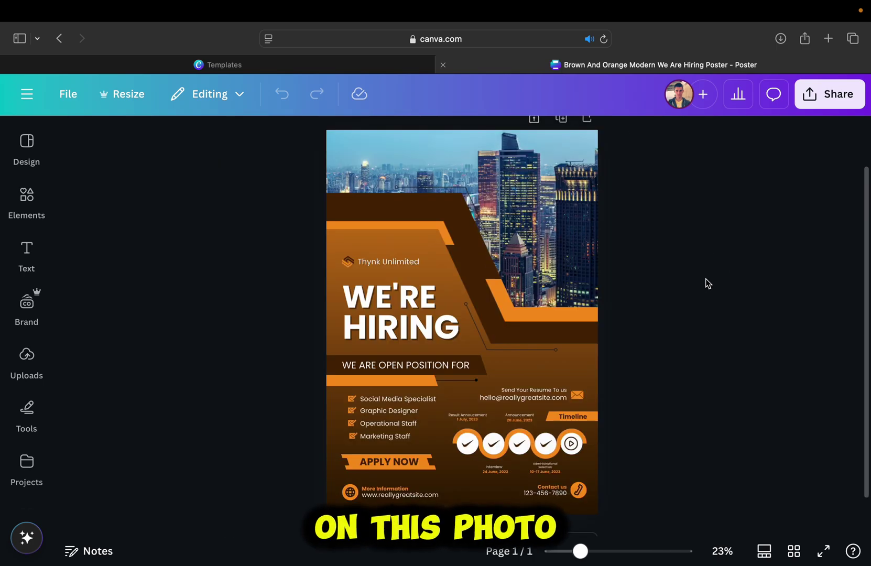
pyautogui.click(550, 176)
pyautogui.click(487, 357)
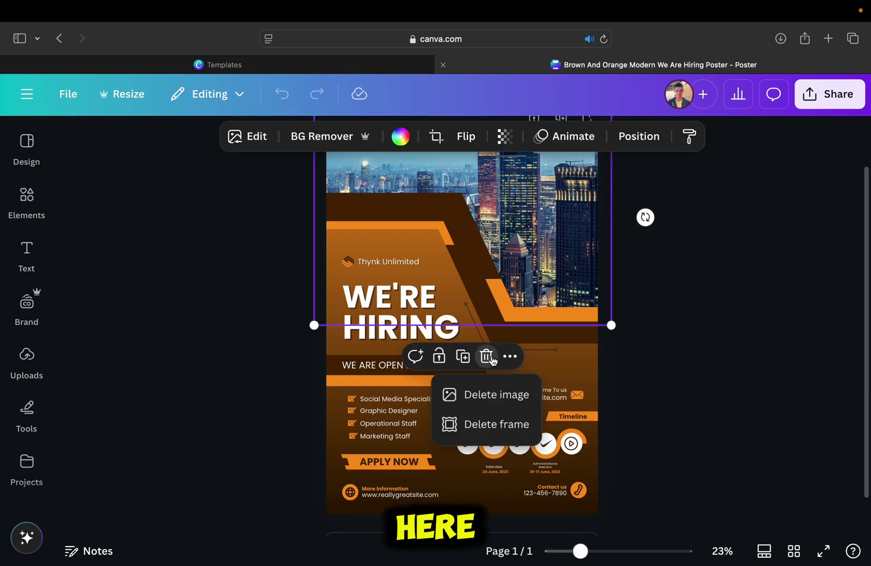
pyautogui.click(496, 394)
pyautogui.scroll(2, 742, 399)
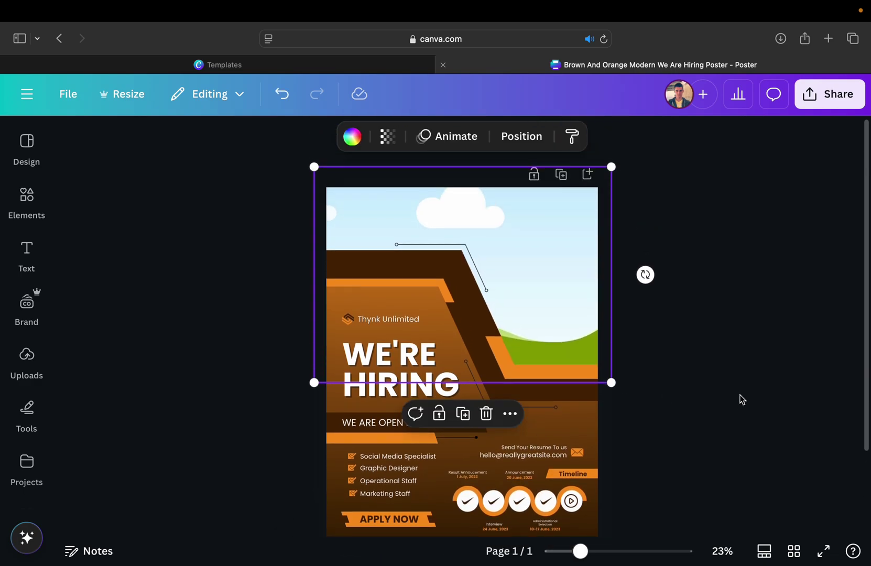
pyautogui.click(742, 399)
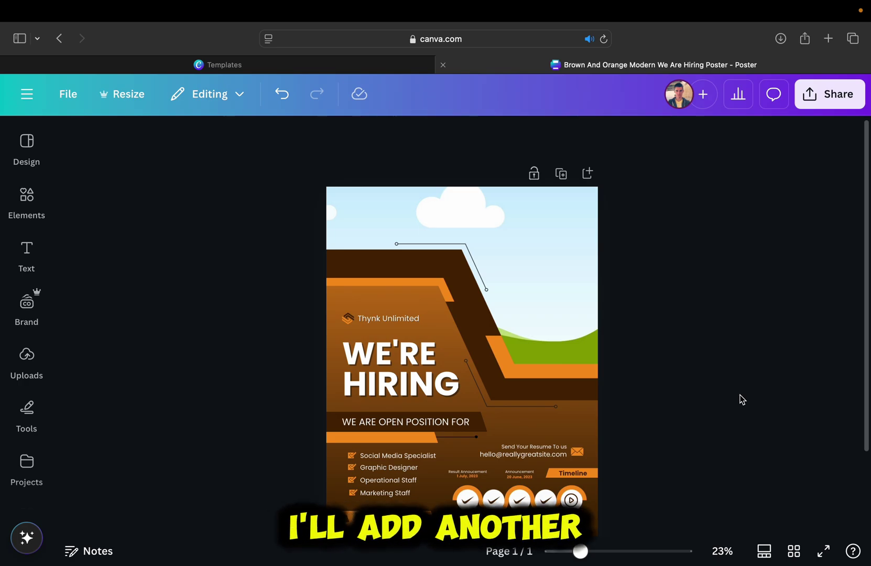
# - Search Elements for 'office' and browse the Photos results
pyautogui.click(28, 195)
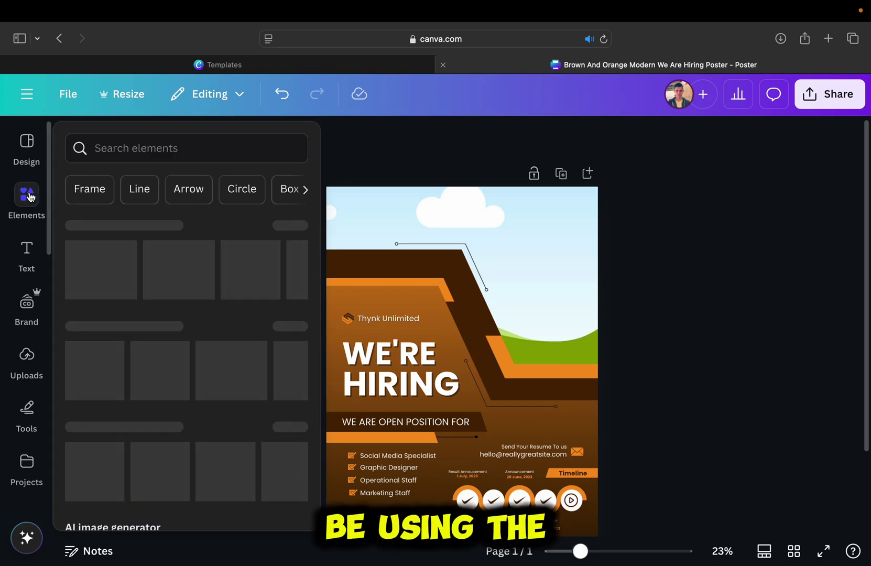
pyautogui.click(173, 144)
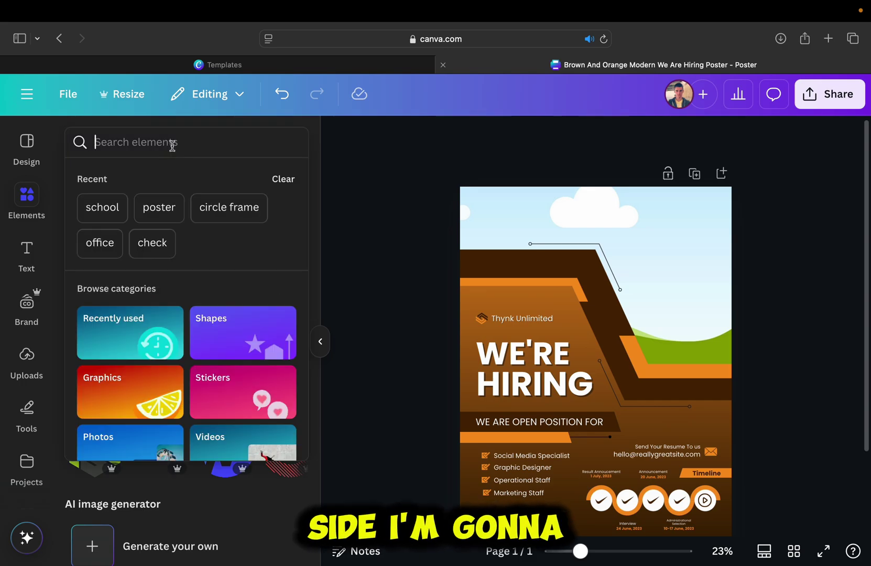
pyautogui.write('office')
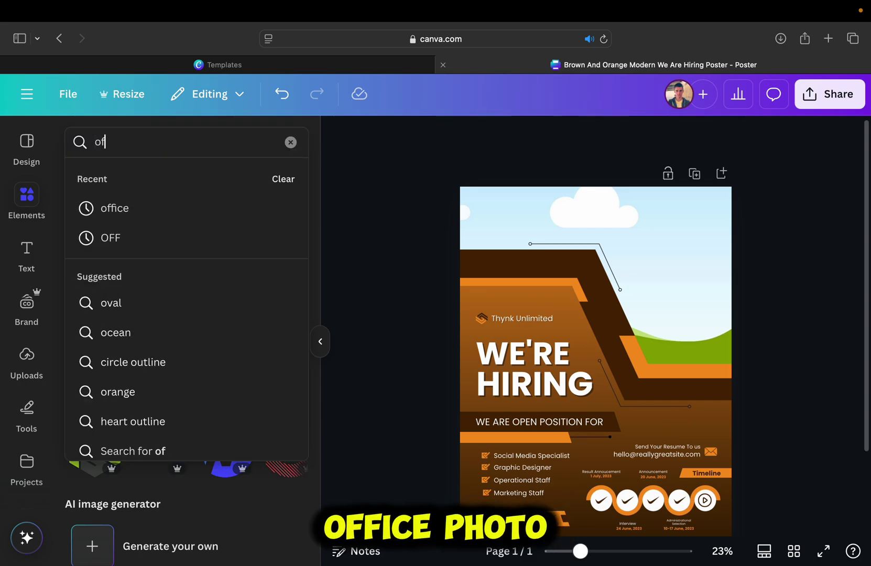
pyautogui.press('Return')
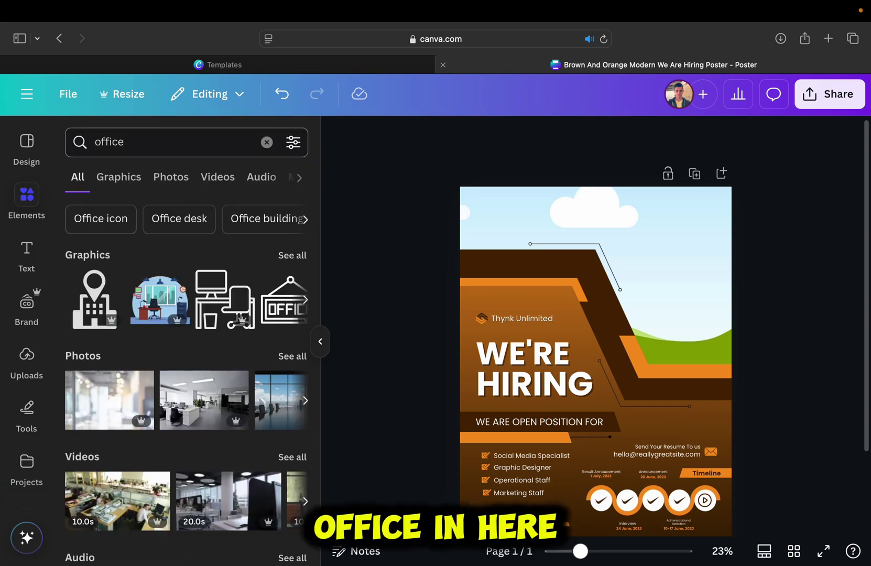
pyautogui.click(185, 184)
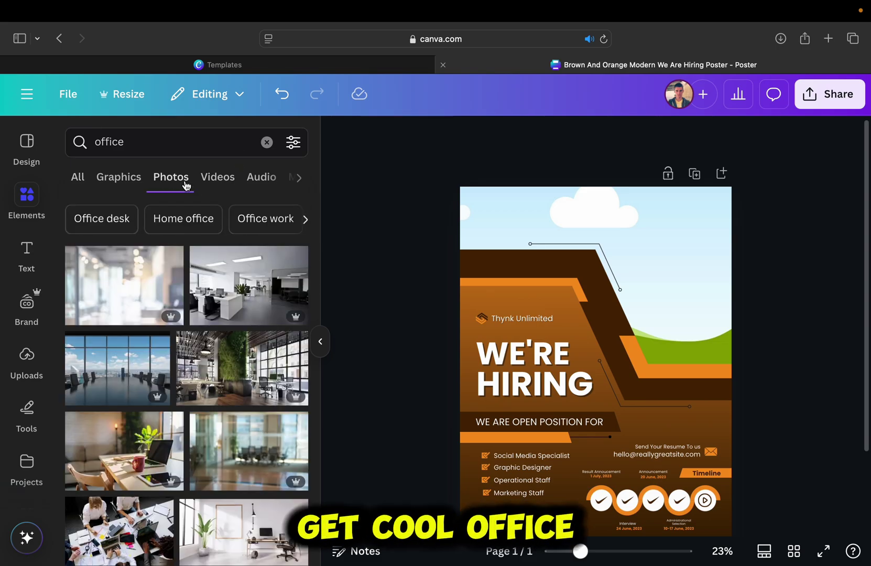
pyautogui.scroll(-10, 203, 313)
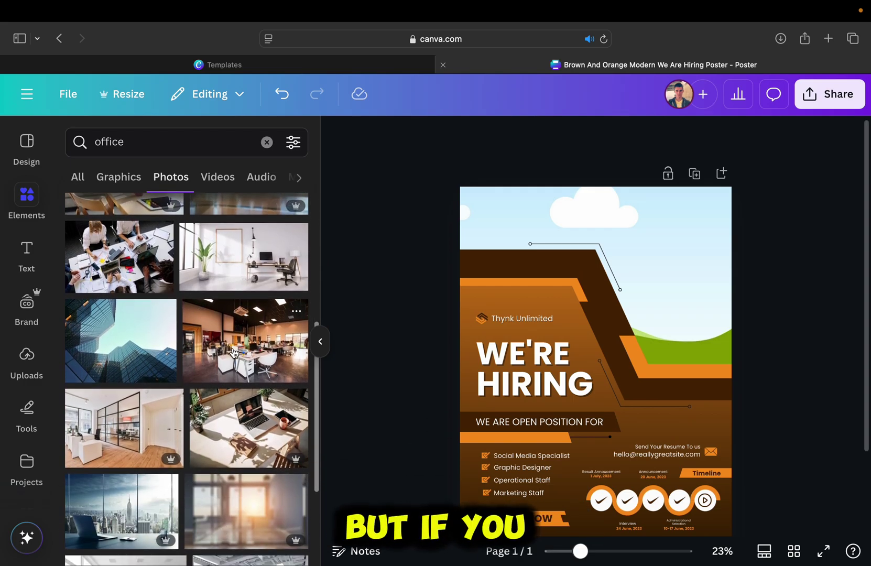
pyautogui.scroll(2, 235, 355)
pyautogui.scroll(3, 241, 325)
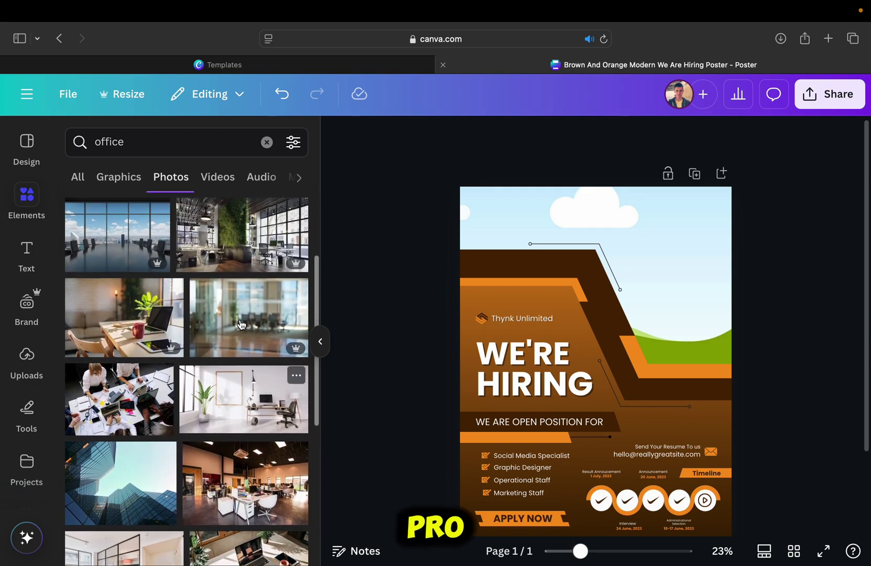
# - Drop the overhead office team photo into the poster's top background frame
pyautogui.click(85, 428)
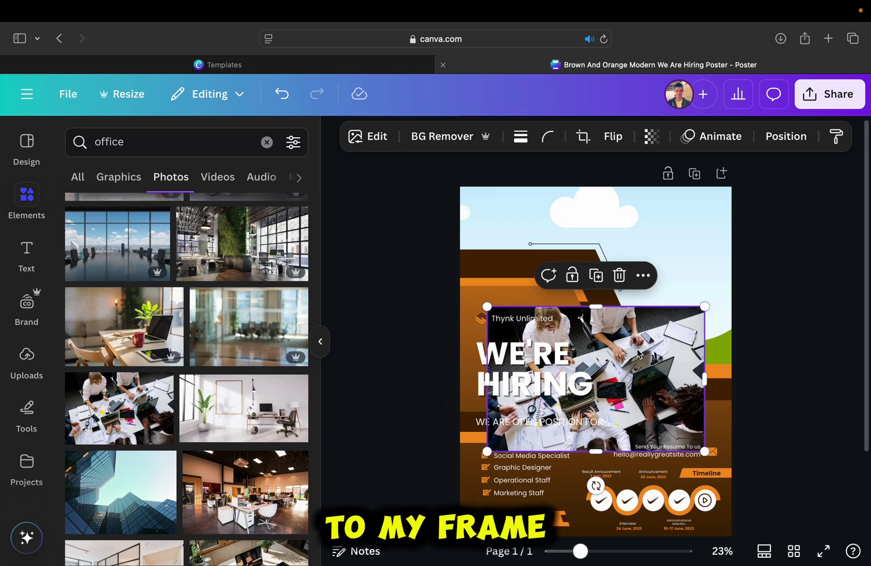
pyautogui.moveTo(630, 307); pyautogui.dragTo(630, 287)
pyautogui.moveTo(656, 340); pyautogui.dragTo(696, 240)
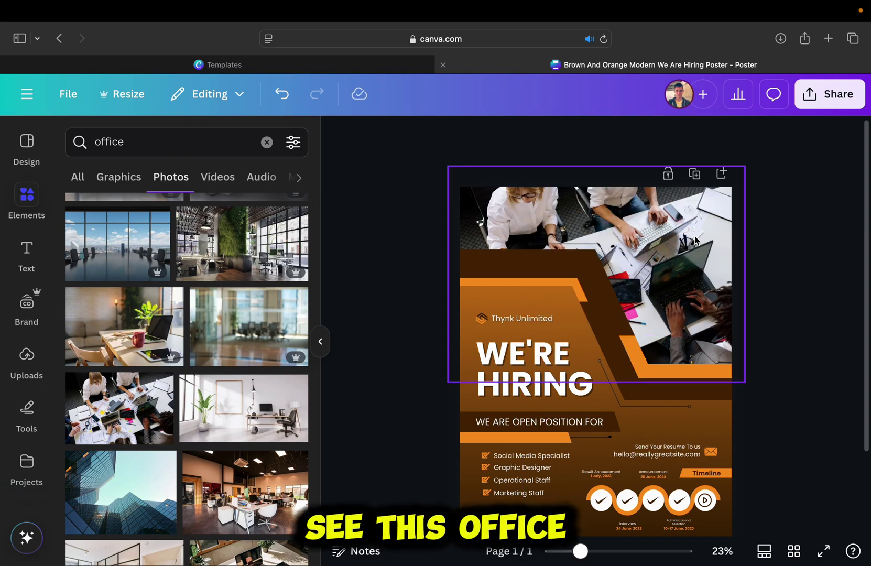
pyautogui.click(695, 240)
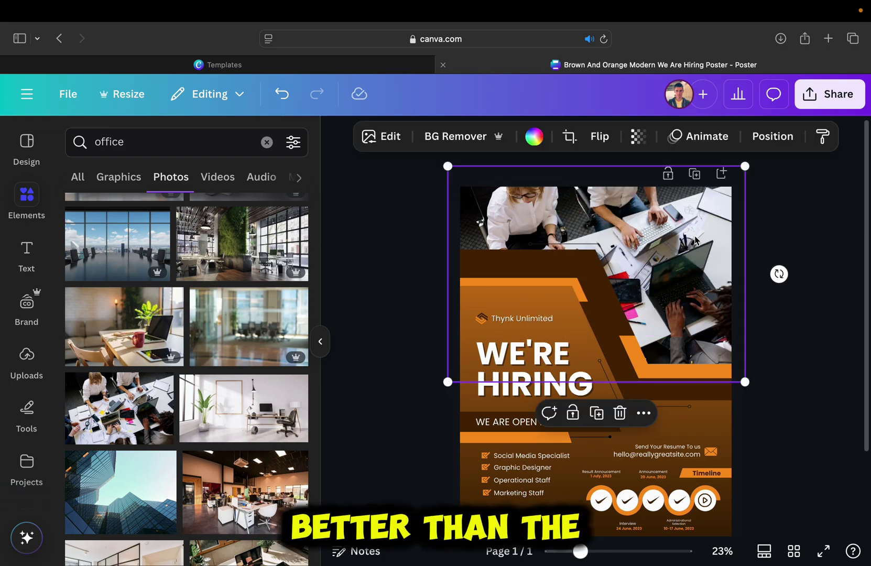
pyautogui.click(857, 376)
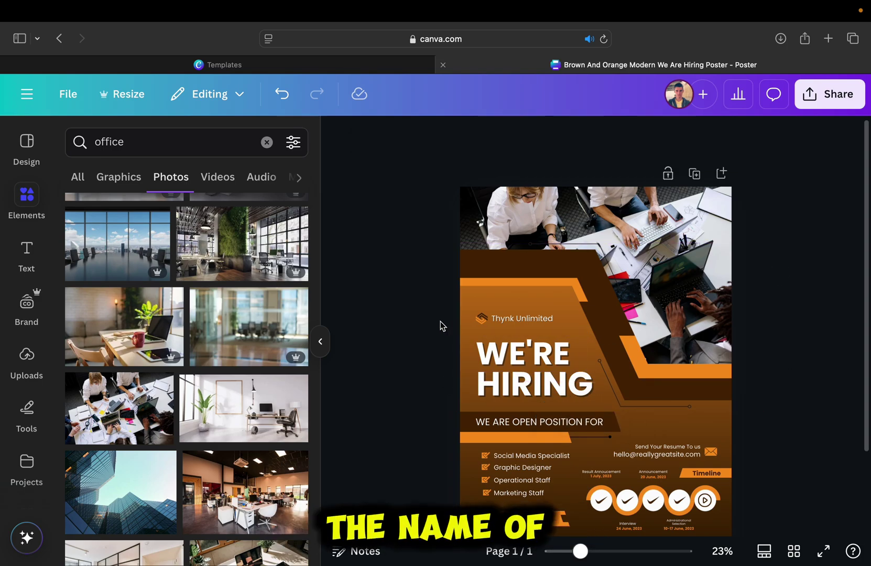
# - Change 'Thynk Unlimited' to 'App Tutor', enlarge it, and select the old logo icon beside it
pyautogui.scroll(10, 441, 326)
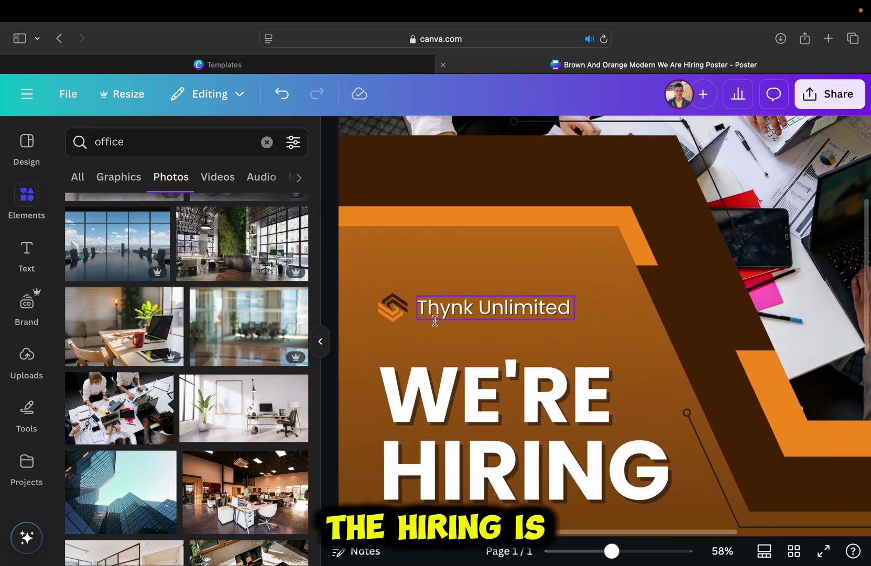
pyautogui.doubleClick(571, 309)
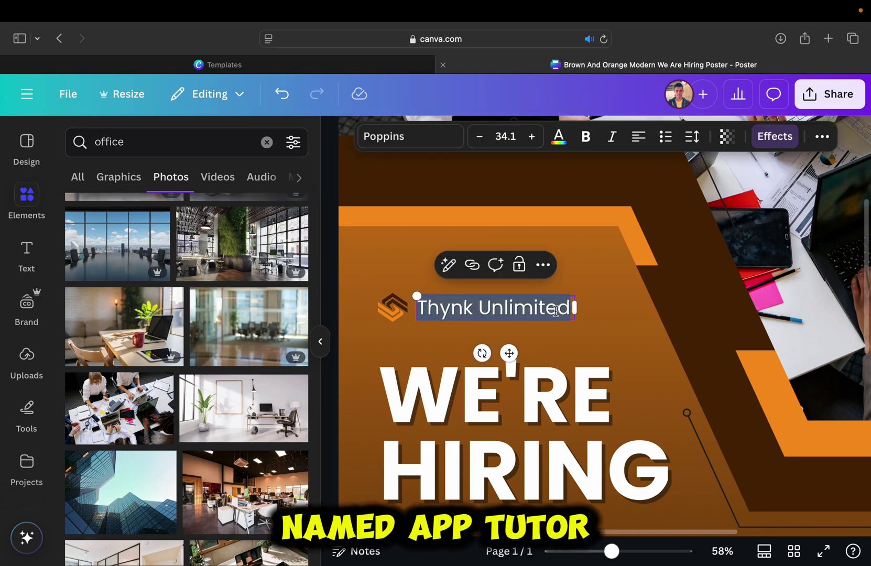
pyautogui.write('App Tutor')
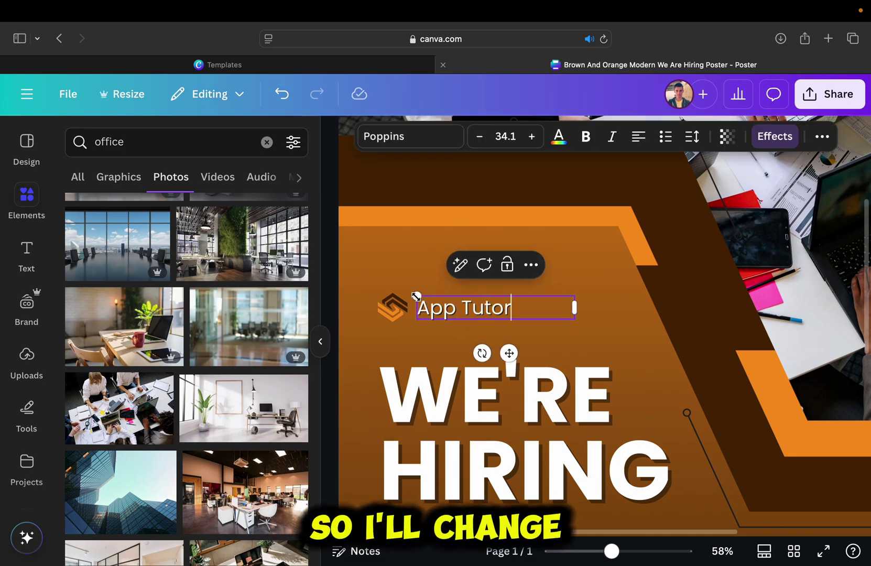
pyautogui.moveTo(416, 296); pyautogui.dragTo(336, 284)
pyautogui.moveTo(468, 352); pyautogui.dragTo(551, 358)
pyautogui.click(550, 362)
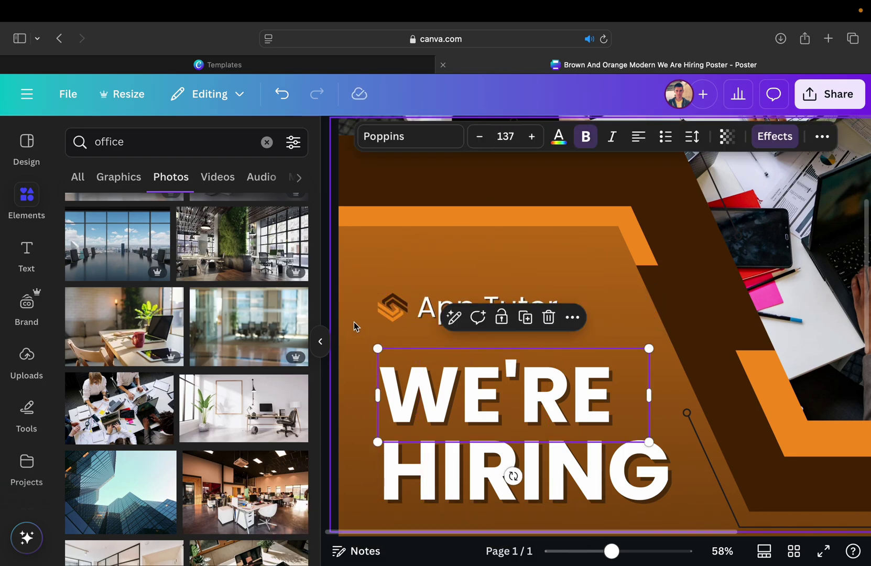
pyautogui.click(355, 326)
pyautogui.click(394, 318)
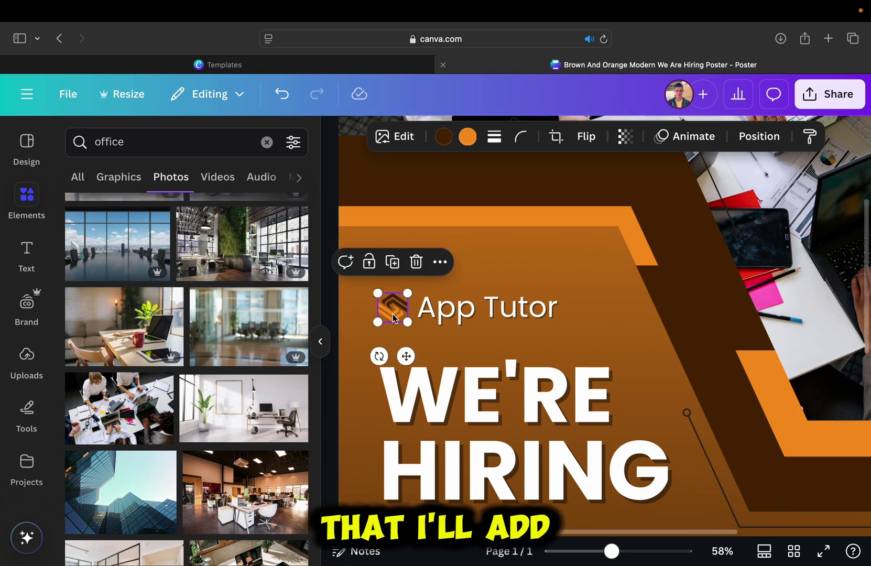
# - Delete the old icon and add the 'app tutor' upload logo, shrunk, above the App Tutor name
pyautogui.click(416, 261)
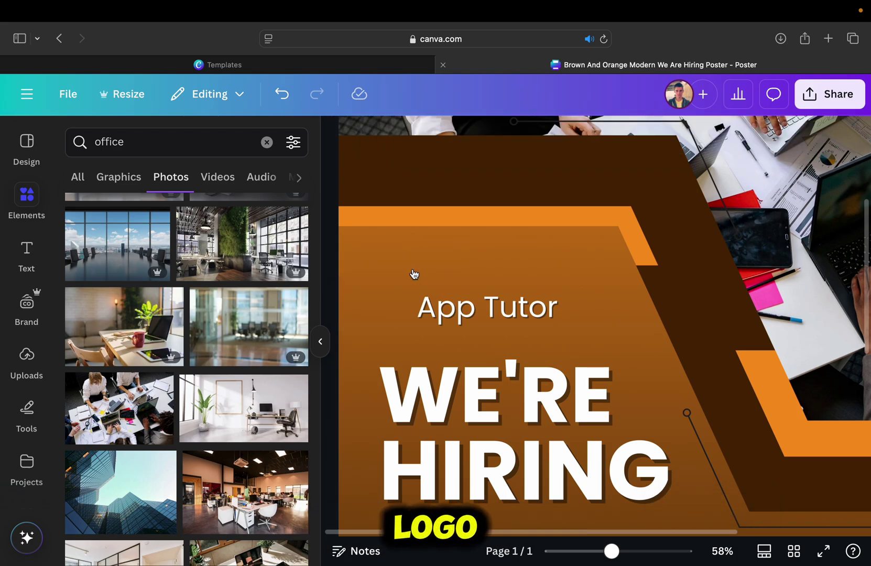
pyautogui.click(41, 365)
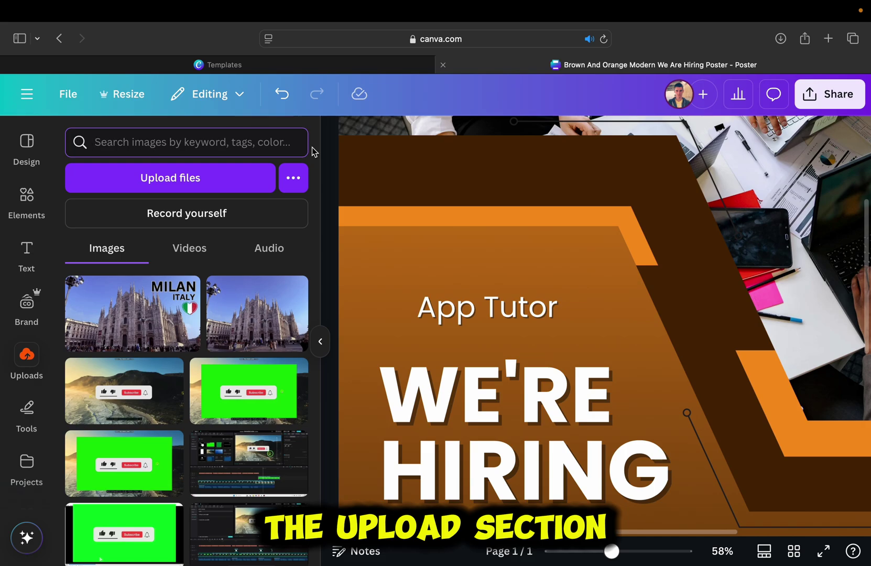
pyautogui.write('app tutor')
pyautogui.press('Return')
pyautogui.click(102, 282)
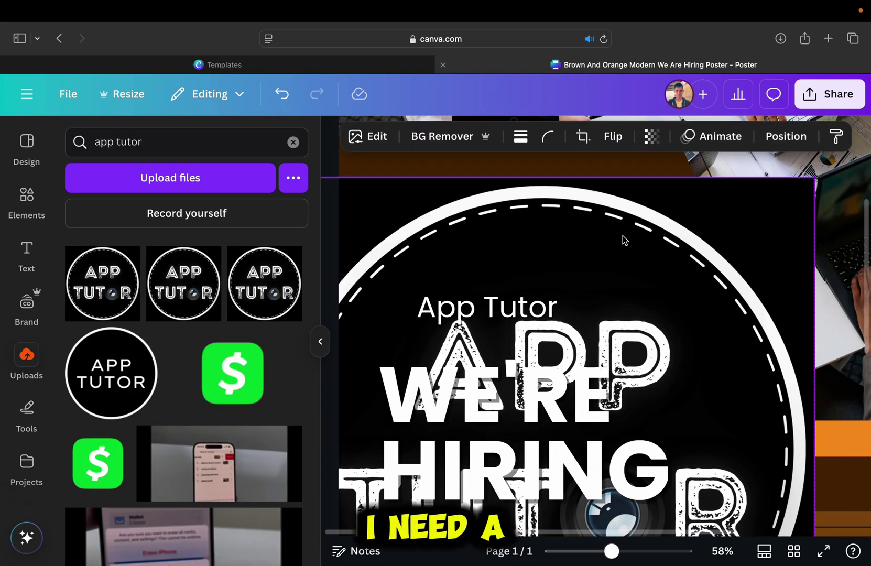
pyautogui.moveTo(806, 174); pyautogui.dragTo(583, 321)
pyautogui.moveTo(481, 414); pyautogui.dragTo(430, 254)
pyautogui.click(23, 210)
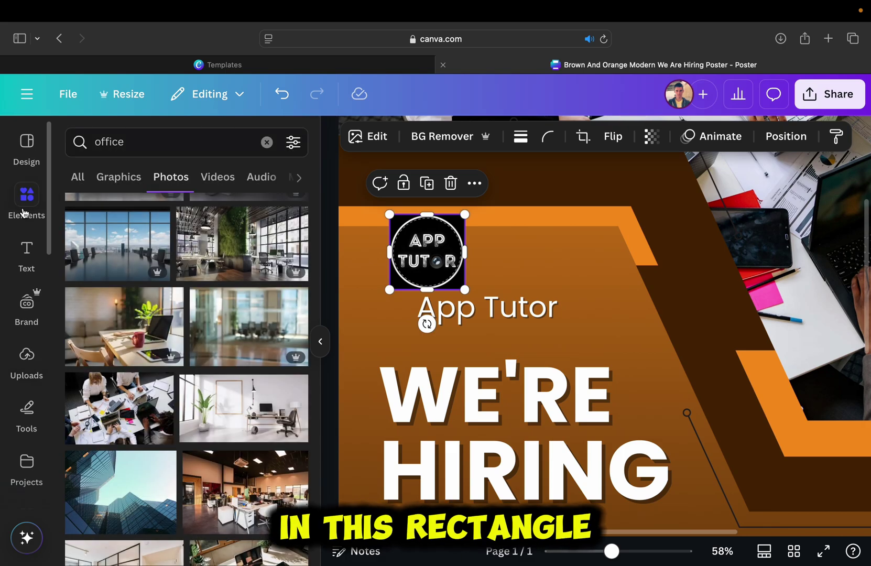
pyautogui.click(267, 143)
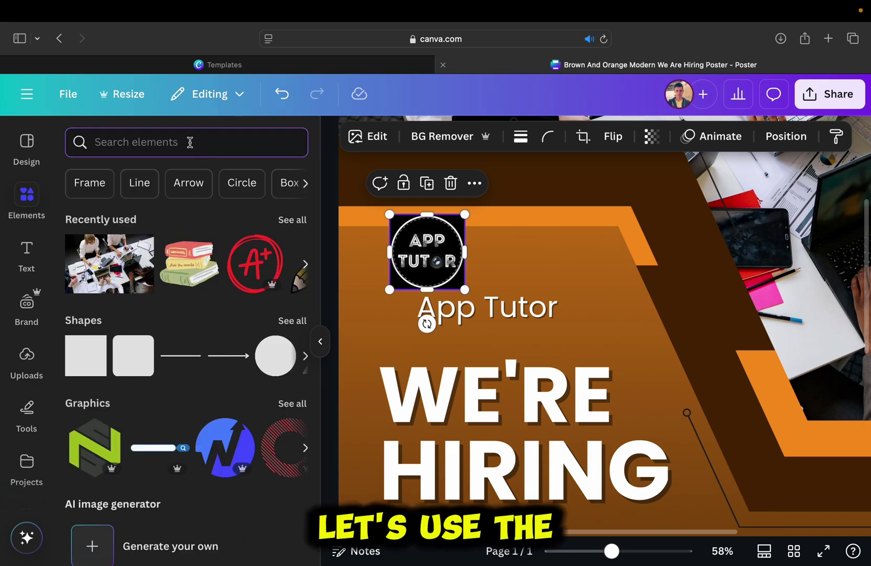
# - Add a circle frame from the 'circle' search, drop the APP TUTOR logo into it, and size it beside the name
pyautogui.write('circle')
pyautogui.press('Return')
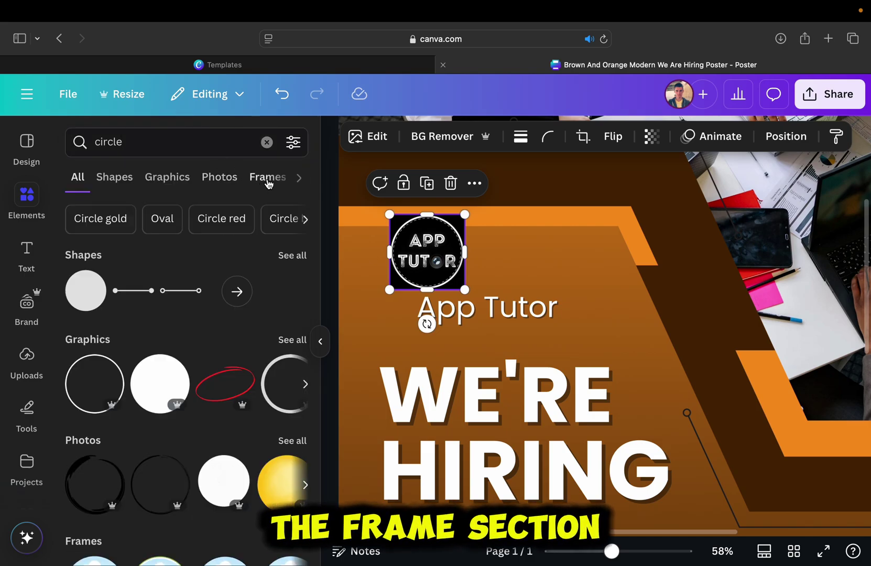
pyautogui.click(268, 178)
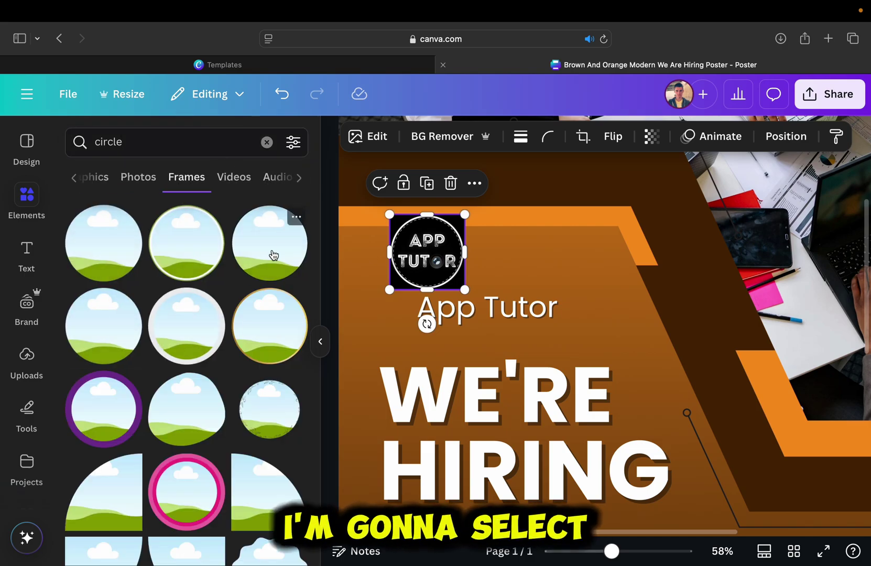
pyautogui.click(133, 274)
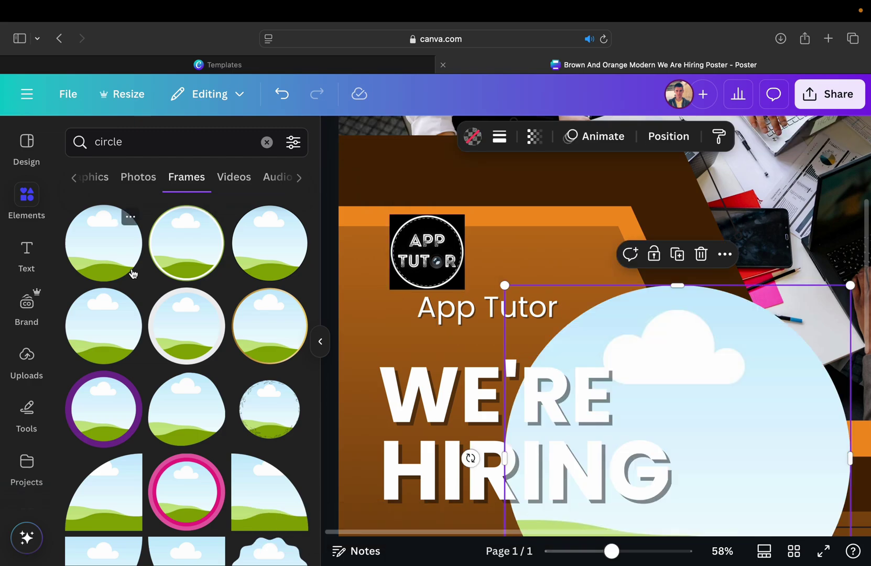
pyautogui.moveTo(790, 490); pyautogui.dragTo(584, 284)
pyautogui.moveTo(515, 218); pyautogui.dragTo(604, 229)
pyautogui.moveTo(459, 256); pyautogui.dragTo(605, 228)
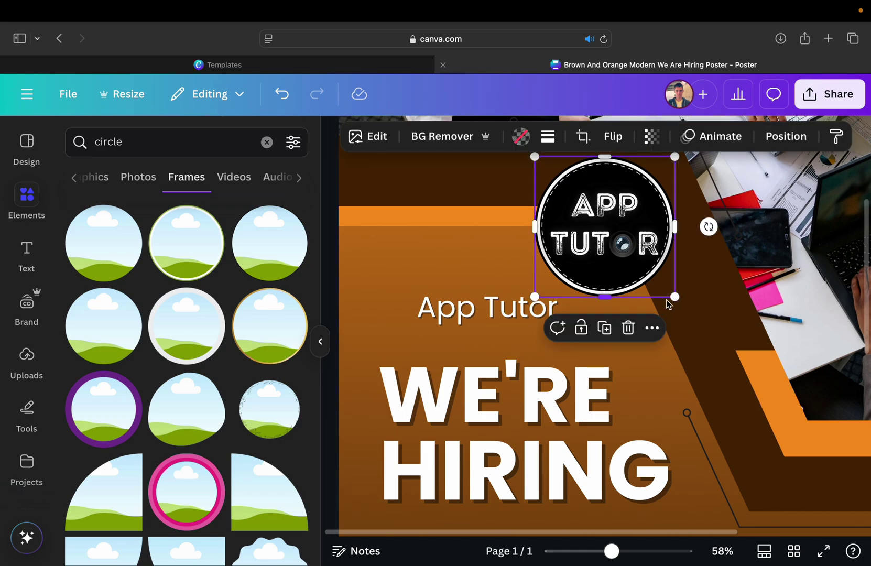
pyautogui.moveTo(675, 297); pyautogui.dragTo(379, 312)
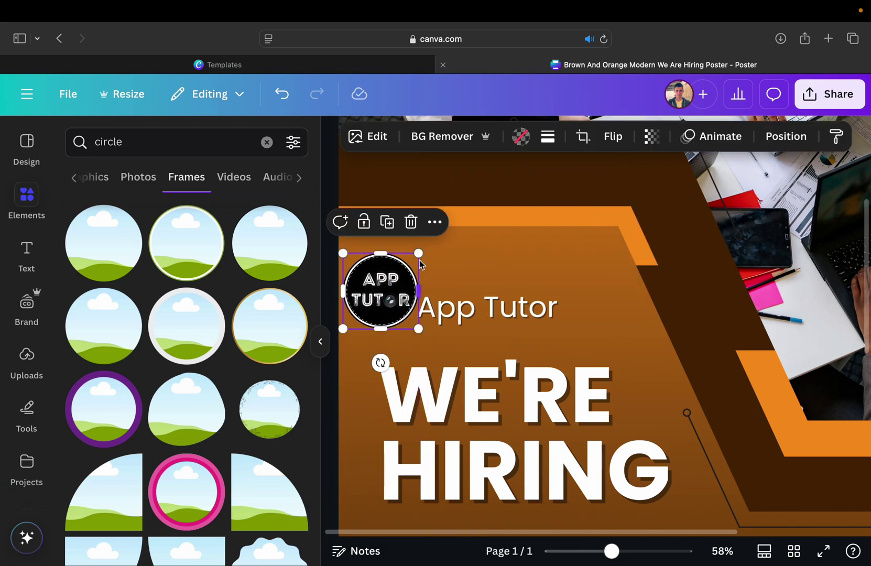
pyautogui.moveTo(419, 264); pyautogui.dragTo(420, 270)
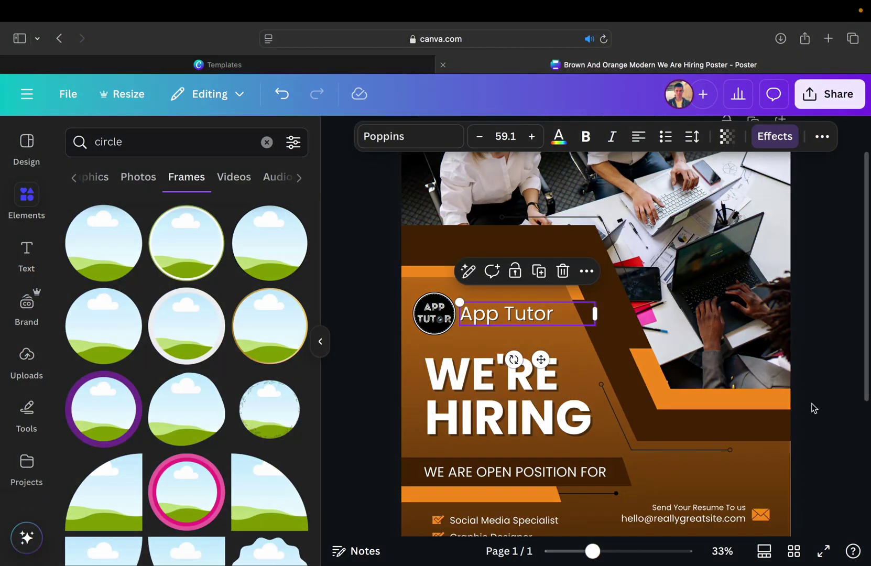
pyautogui.click(814, 408)
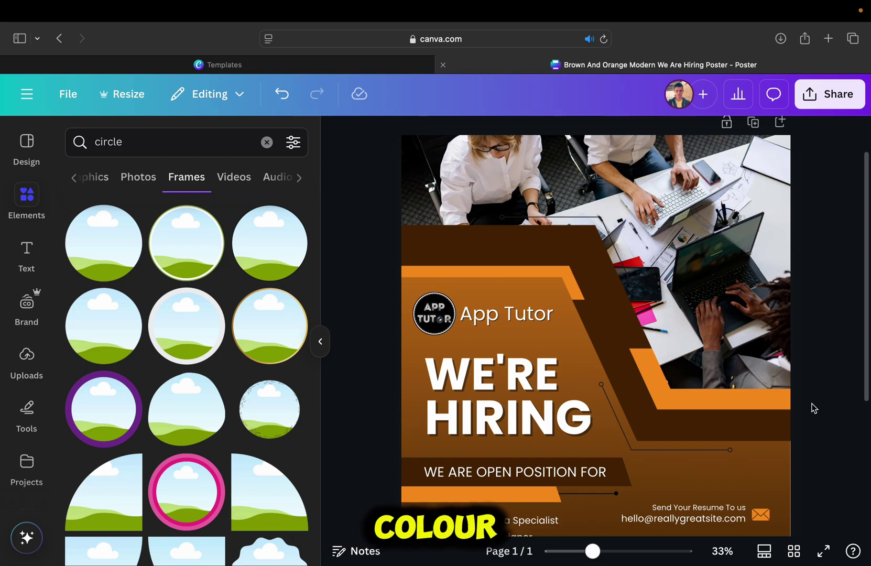
# - Select and slightly shift the brown divider shape, then turn its orange stripes red
pyautogui.scroll(-2, 813, 407)
pyautogui.scroll(4, 813, 408)
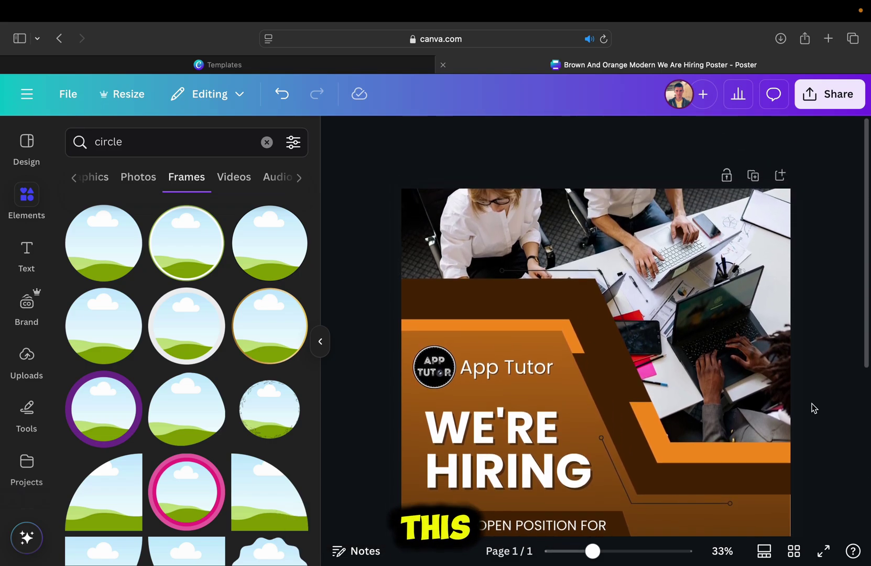
pyautogui.scroll(-5, 813, 408)
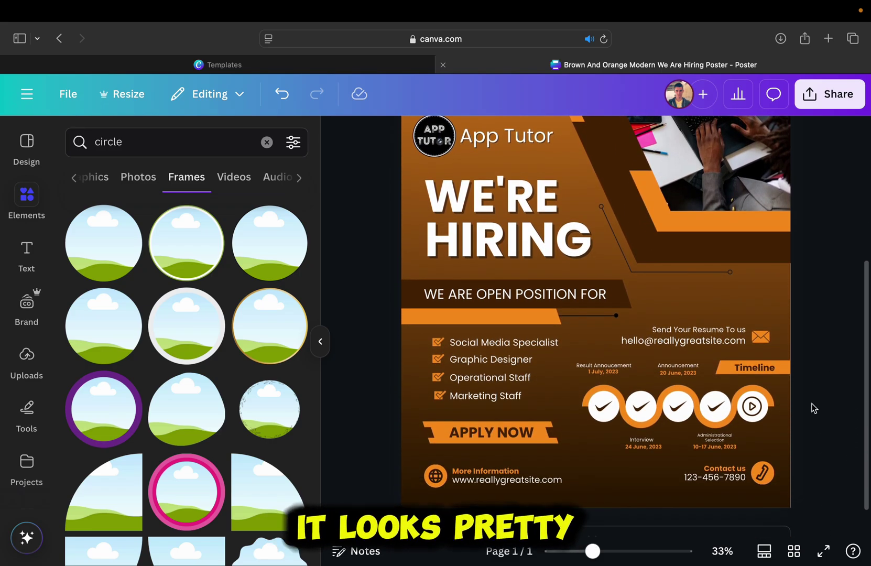
pyautogui.scroll(5, 493, 392)
pyautogui.click(493, 392)
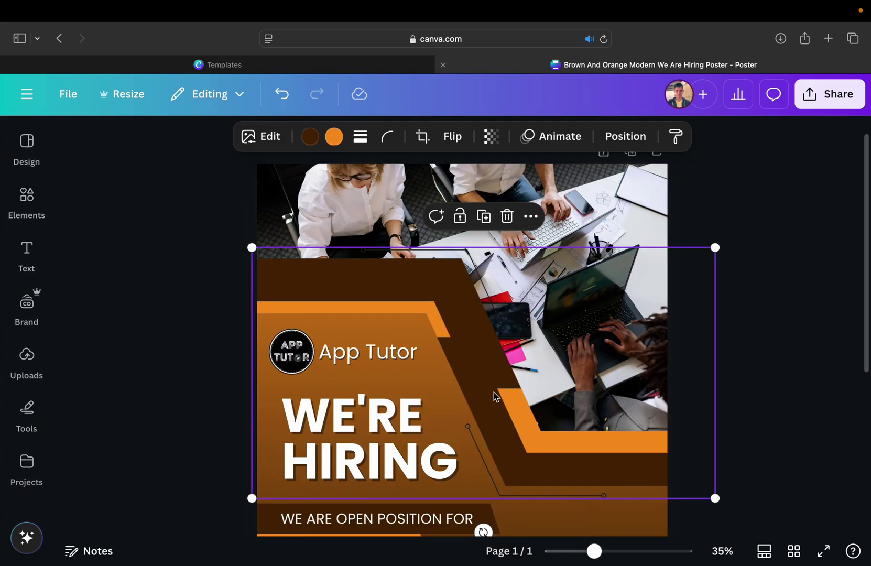
pyautogui.moveTo(493, 392); pyautogui.dragTo(501, 375)
pyautogui.click(334, 136)
pyautogui.scroll(-5, 158, 366)
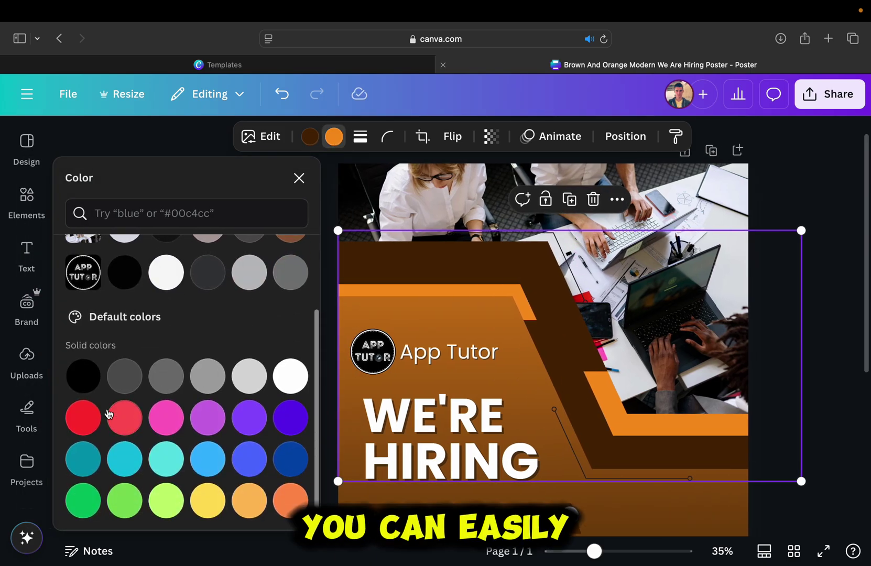
pyautogui.click(83, 418)
# - Recolour the shape's dark brown bands coral orange after trying black and greens
pyautogui.click(310, 138)
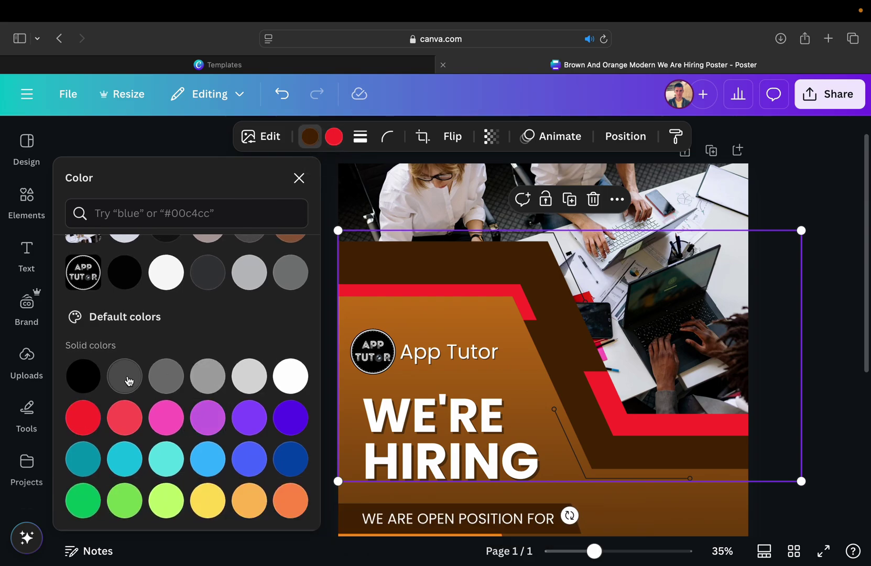
pyautogui.click(84, 376)
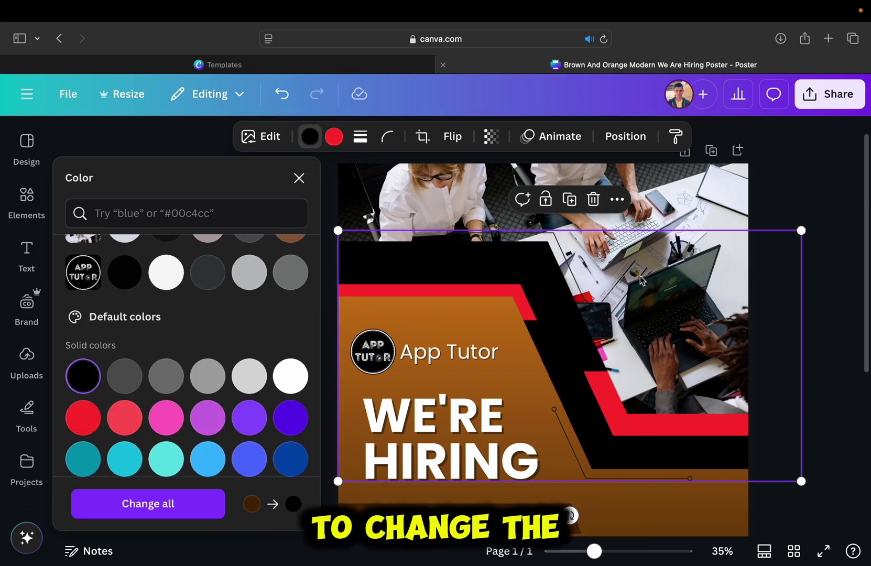
pyautogui.scroll(-3, 205, 430)
pyautogui.click(124, 447)
pyautogui.click(83, 447)
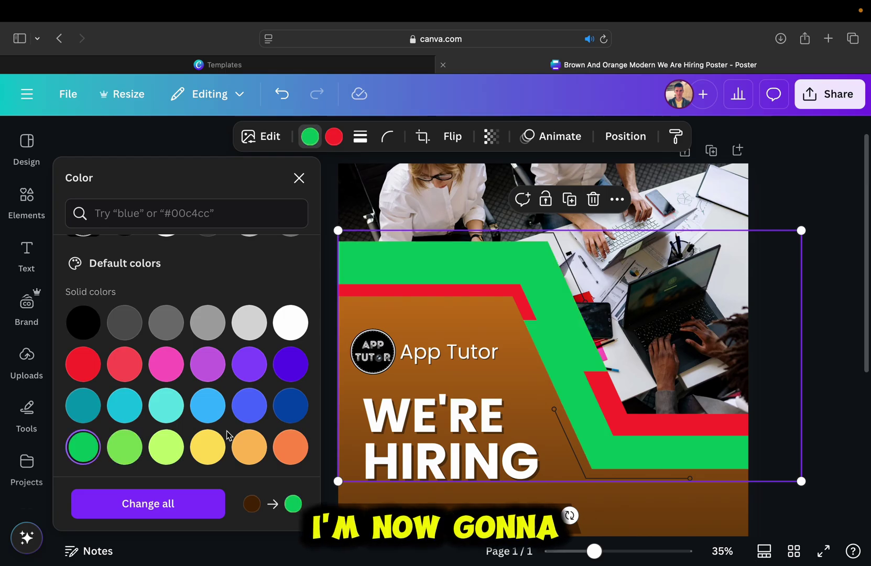
pyautogui.click(290, 447)
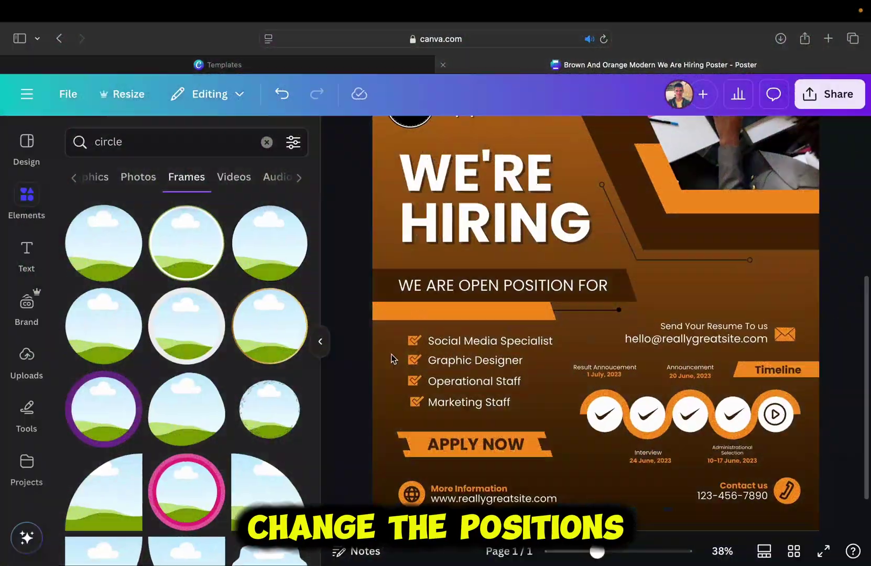
# - Change the first position to 'YouTube Thumbnail Designer' and widen its box to one line
pyautogui.scroll(3, 392, 358)
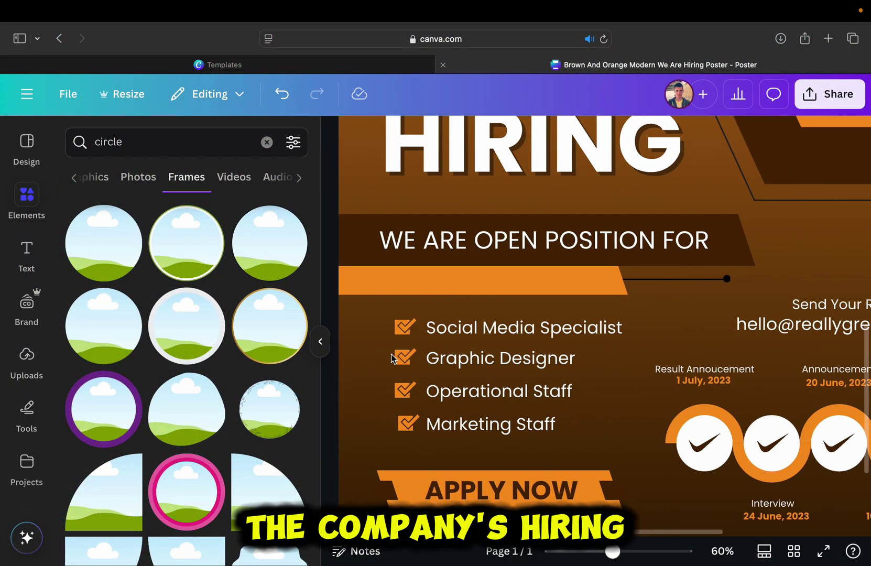
pyautogui.scroll(2, 393, 359)
pyautogui.scroll(-1, 393, 359)
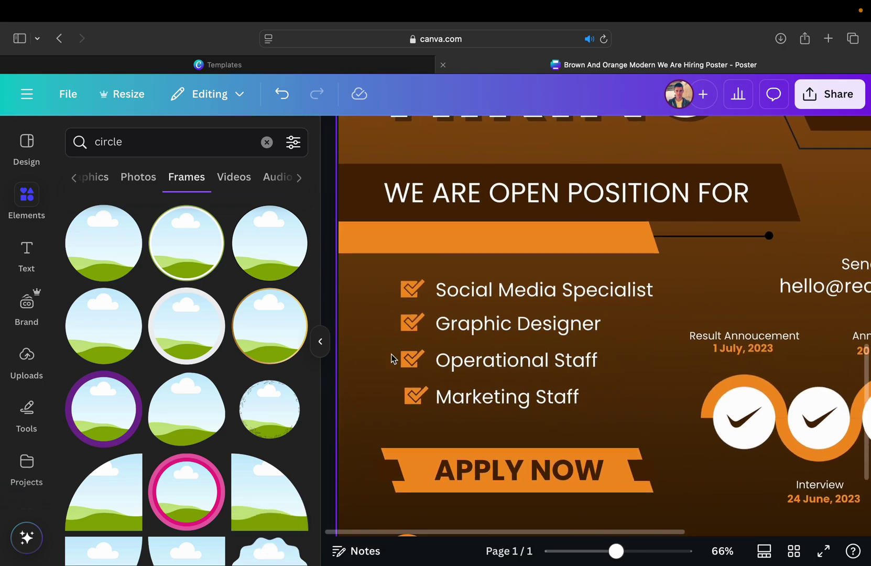
pyautogui.click(524, 289)
pyautogui.press('Return')
pyautogui.write('Y')
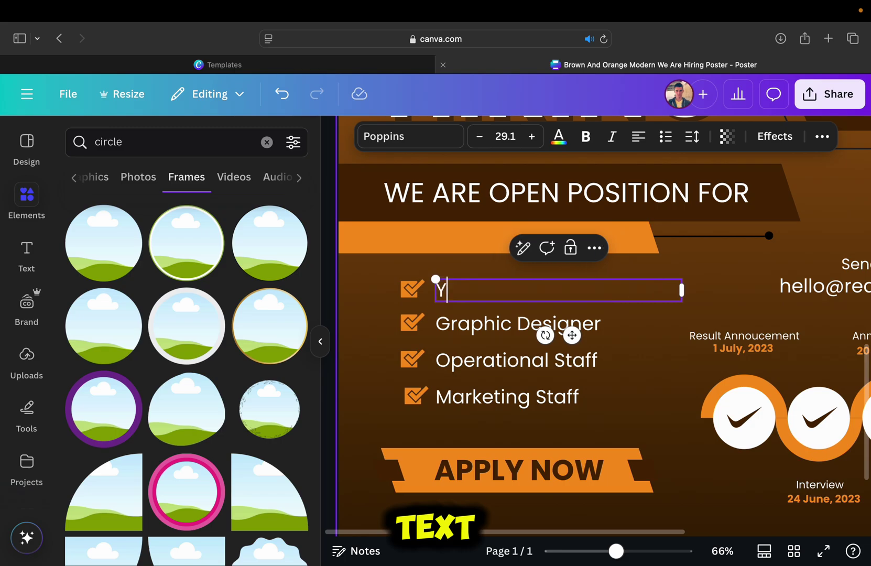
pyautogui.write('ouTube Thumbnail de')
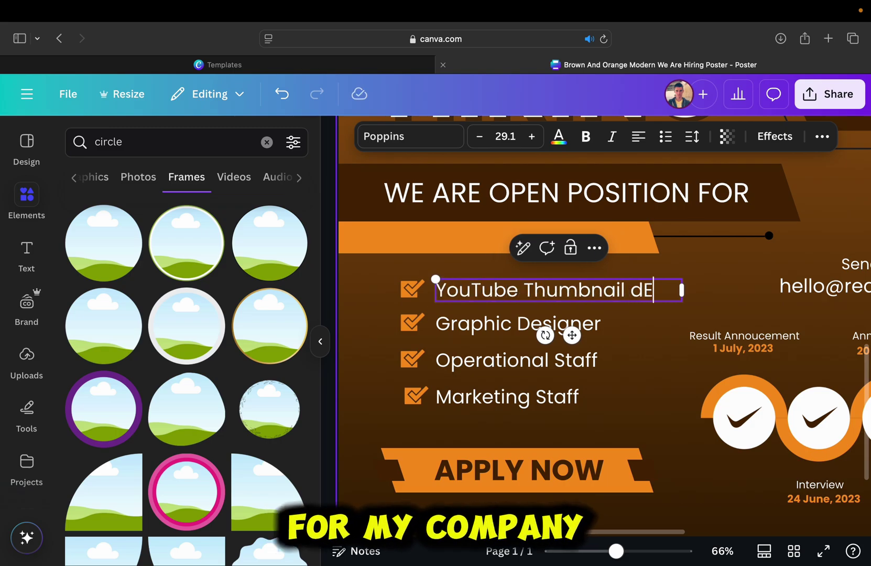
pyautogui.press('BackSpace')
pyautogui.write('Designer')
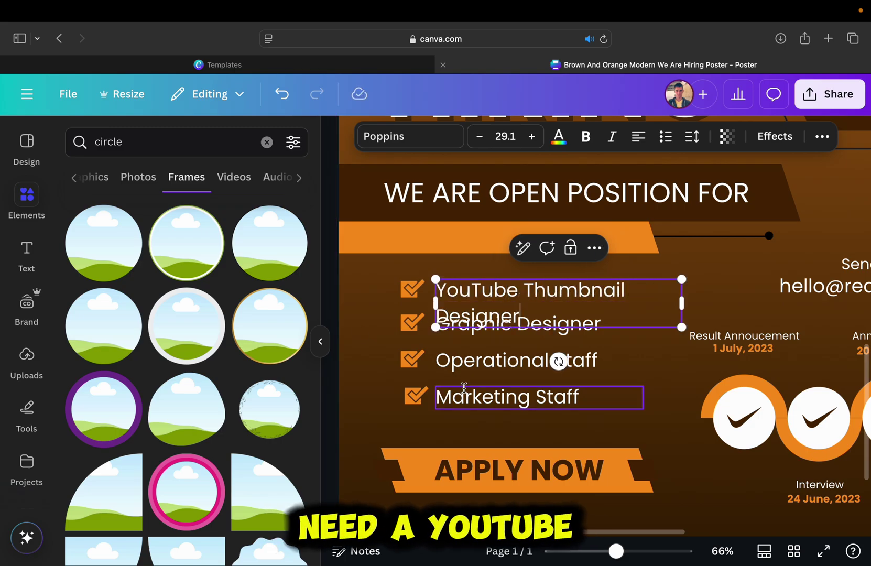
pyautogui.moveTo(681, 290); pyautogui.dragTo(726, 308)
# - Replace the other positions with 'Video Editor', 'Script Writer' and 'Voiceover Artist'
pyautogui.click(524, 323)
pyautogui.press('Return')
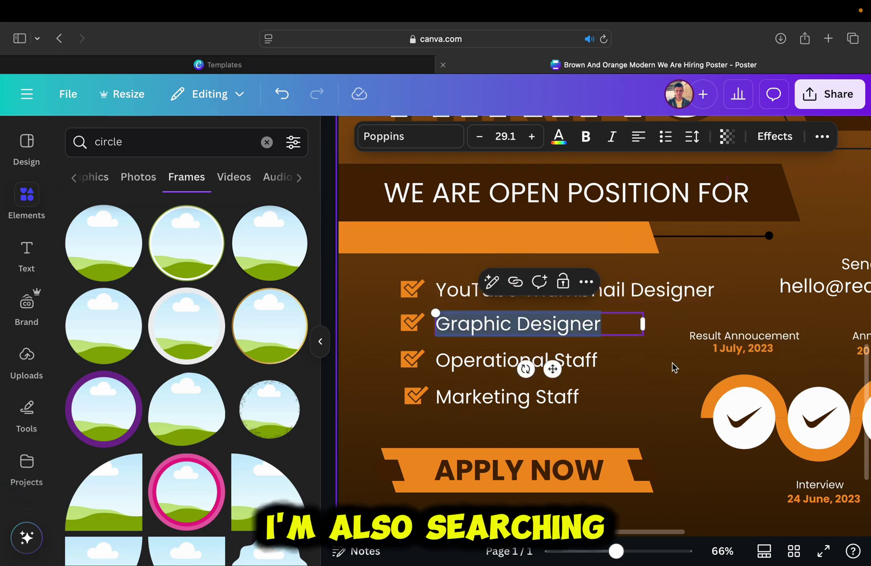
pyautogui.write('Video Editor')
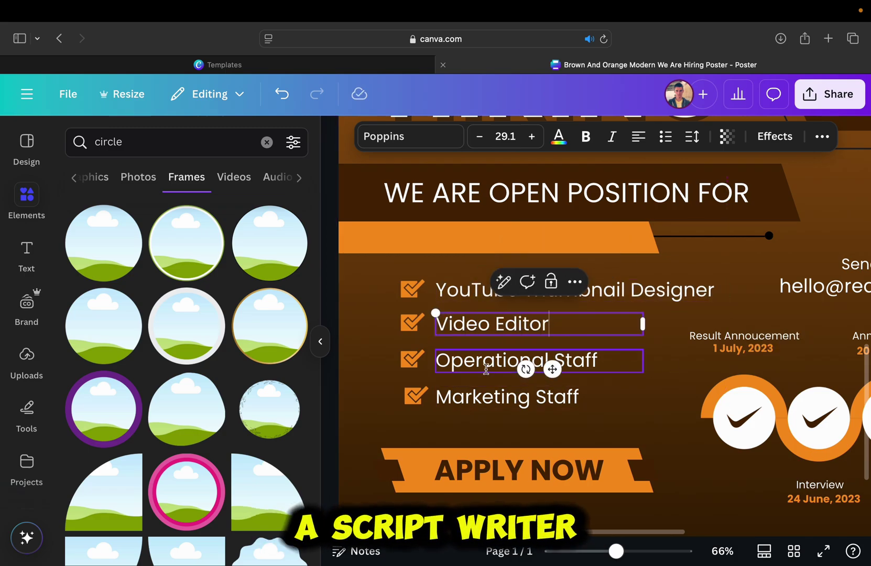
pyautogui.click(524, 360)
pyautogui.press('Return')
pyautogui.write('Script Writer')
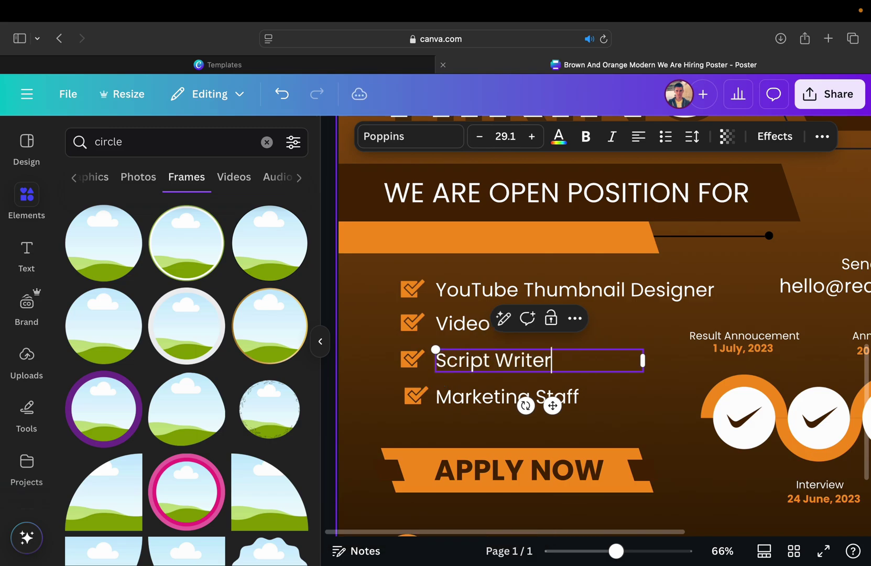
pyautogui.click(524, 397)
pyautogui.press('Return')
pyautogui.write('V')
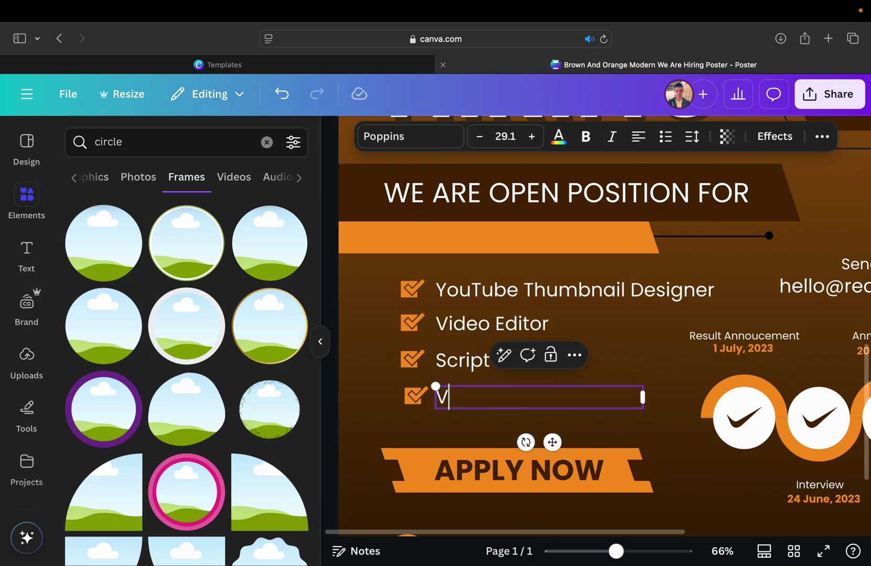
pyautogui.write('oiceover Artist')
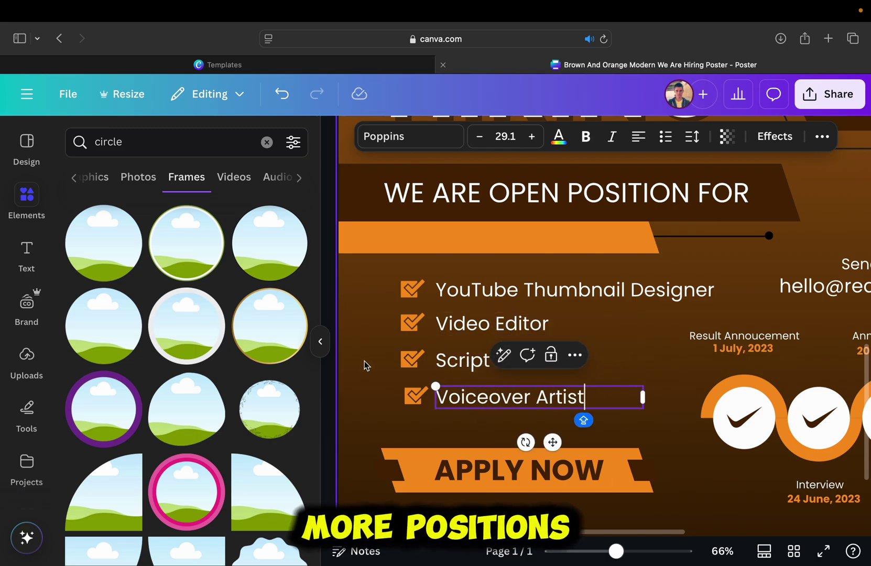
pyautogui.click(364, 359)
# - Check the Voiceover Artist entry, then deselect the text
pyautogui.scroll(-2, 365, 358)
pyautogui.scroll(-2, 365, 358)
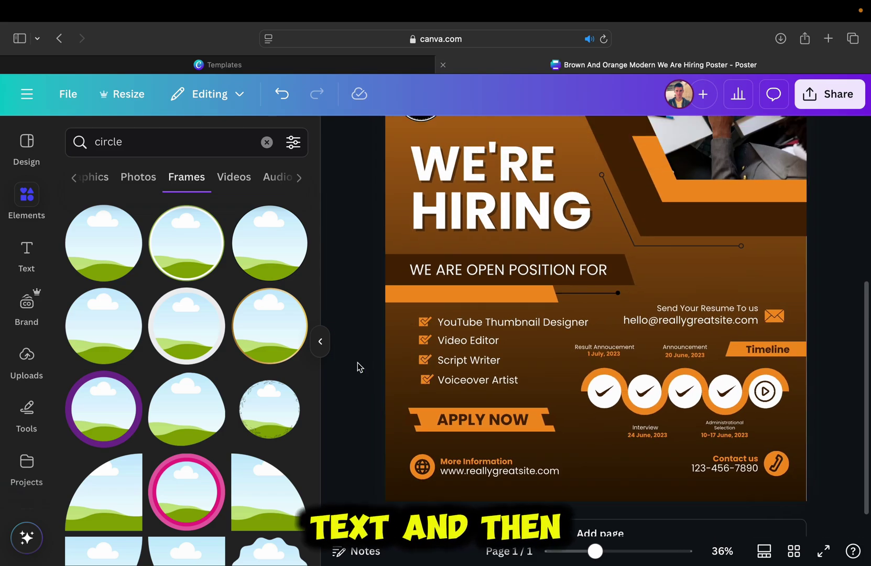
pyautogui.scroll(-3, 361, 362)
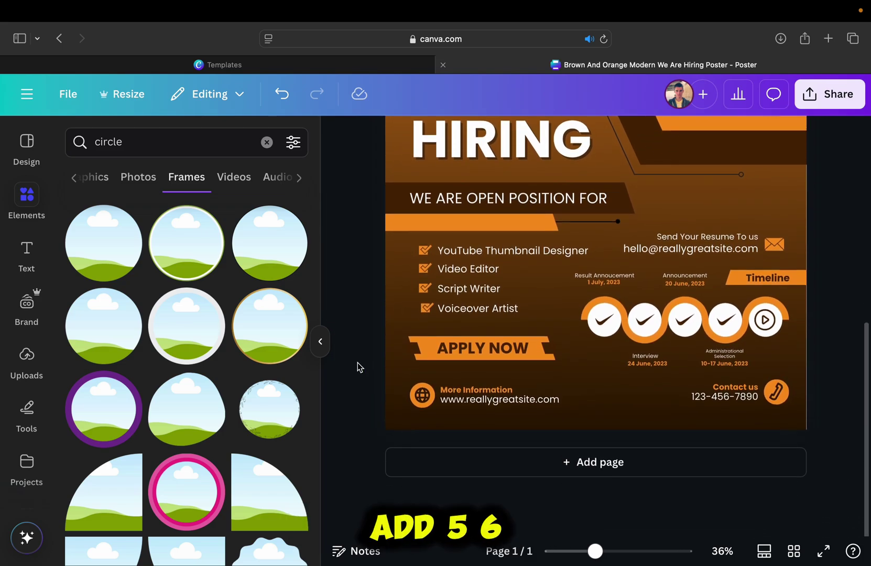
pyautogui.click(467, 308)
pyautogui.doubleClick(463, 355)
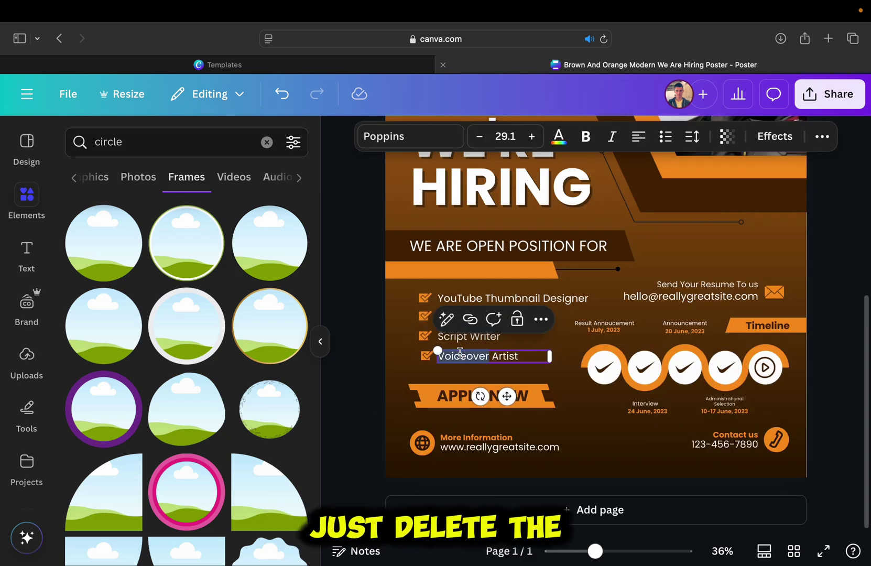
pyautogui.click(370, 387)
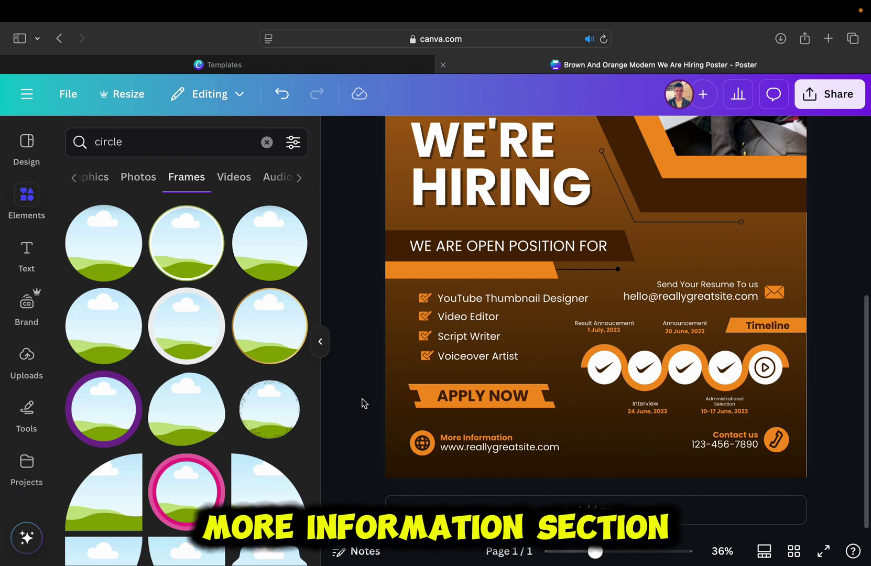
# - Replace the More Information website with the contact e-mail address
pyautogui.scroll(5, 361, 422)
pyautogui.doubleClick(458, 429)
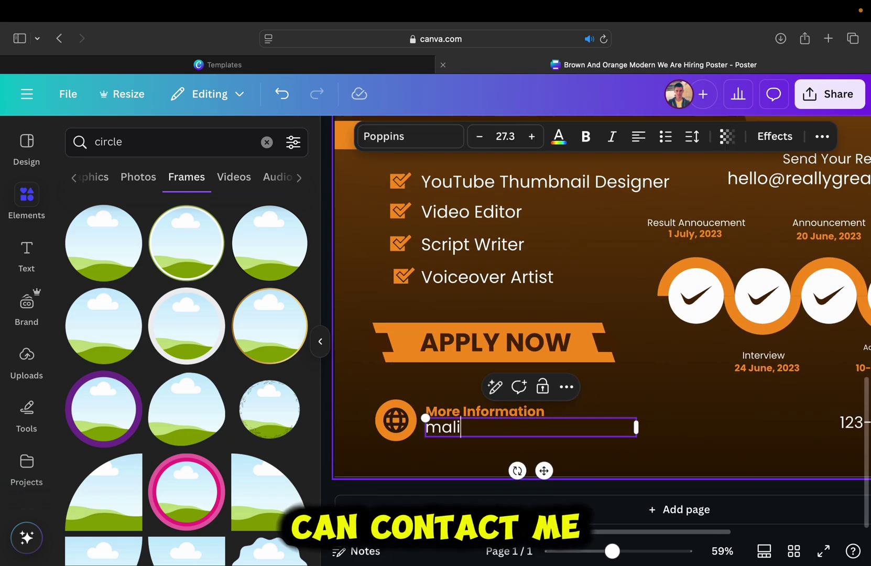
pyautogui.click(330, 466)
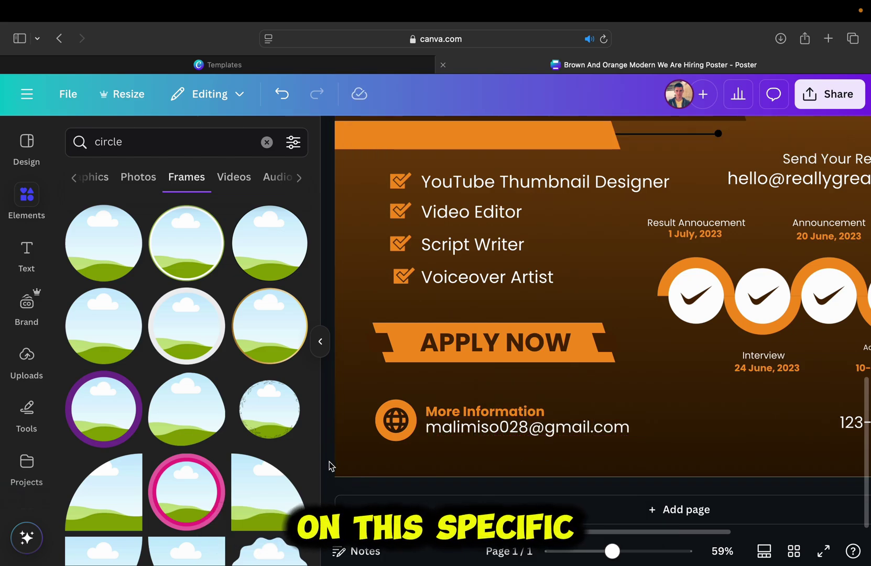
# - Hide the Elements panel and enter the new phone number under Contact us
pyautogui.hscroll(2, 331, 465)
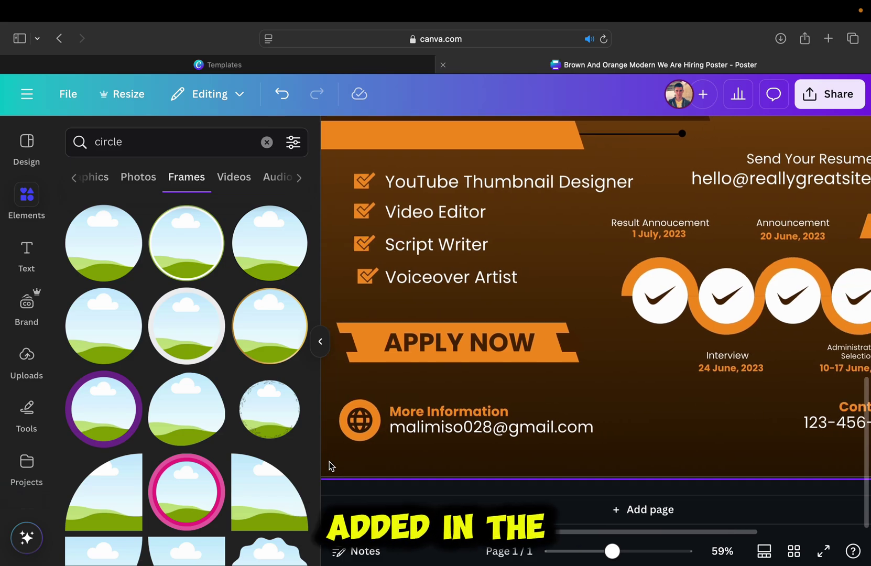
pyautogui.scroll(-2, 329, 461)
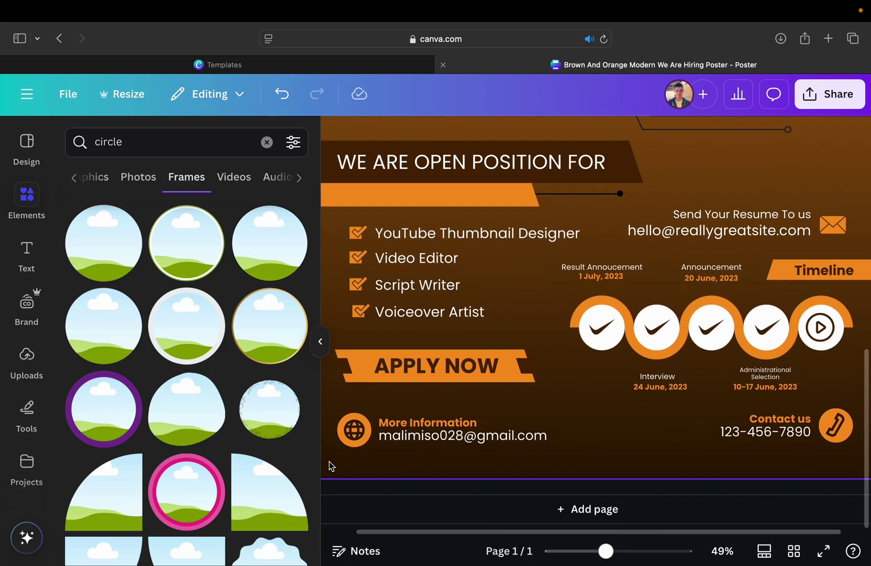
pyautogui.click(320, 345)
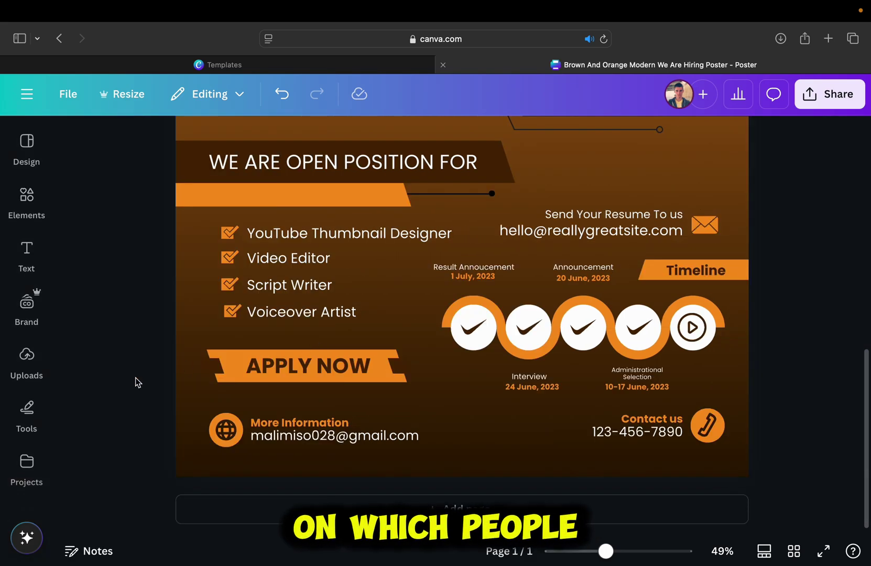
pyautogui.doubleClick(667, 433)
pyautogui.write('2')
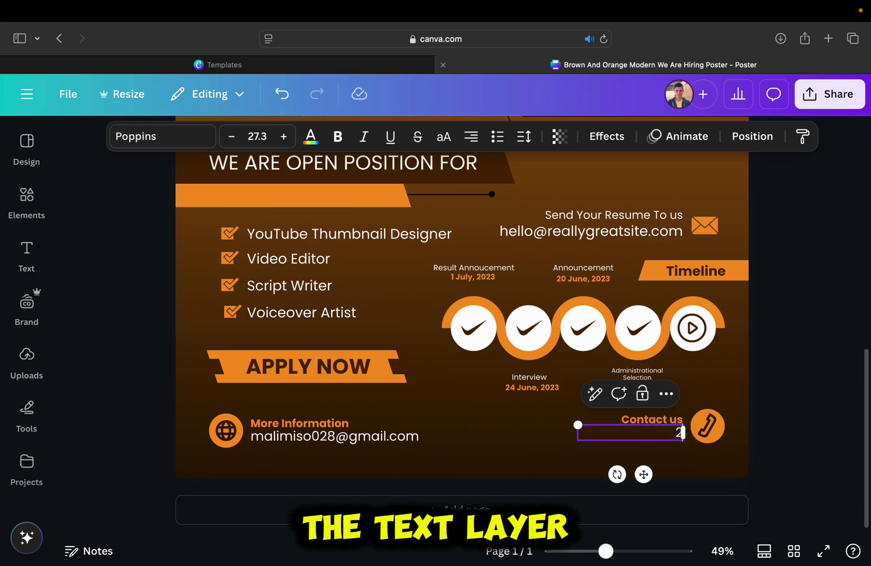
pyautogui.write('25883')
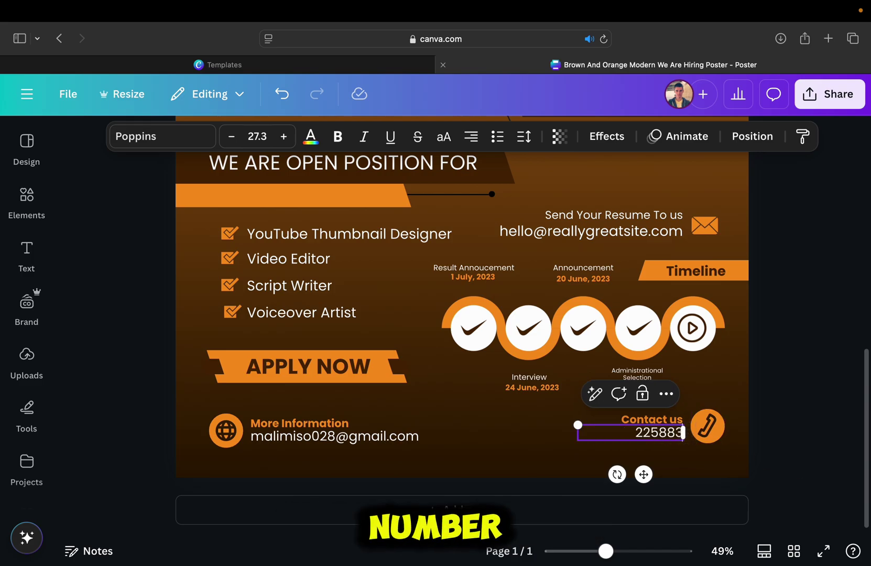
pyautogui.click(813, 462)
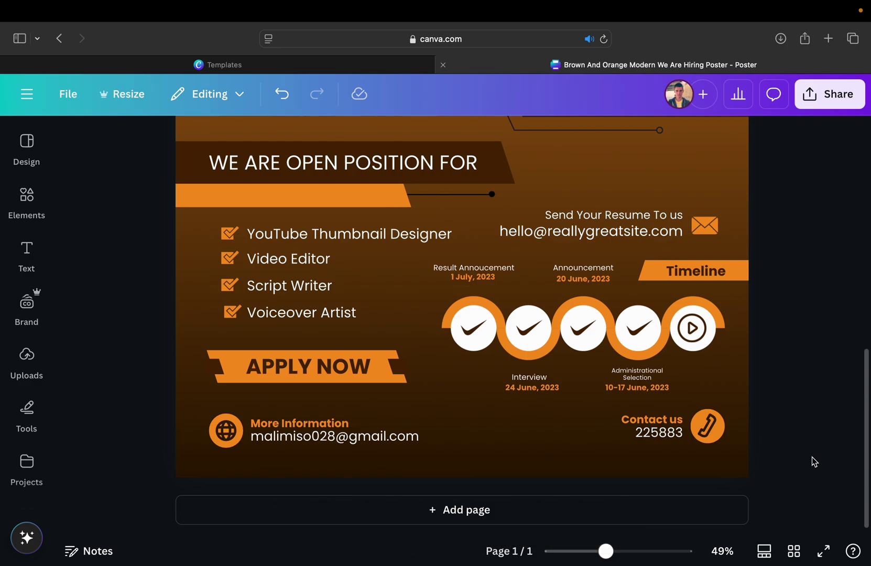
# - Retype the Send Your Resume To us e-mail as the contact e-mail
pyautogui.scroll(2, 814, 461)
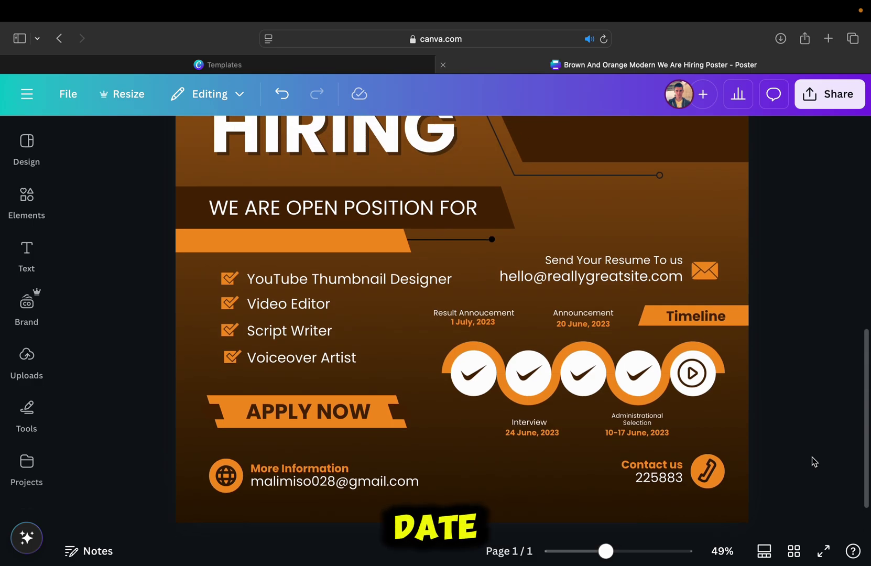
pyautogui.doubleClick(647, 273)
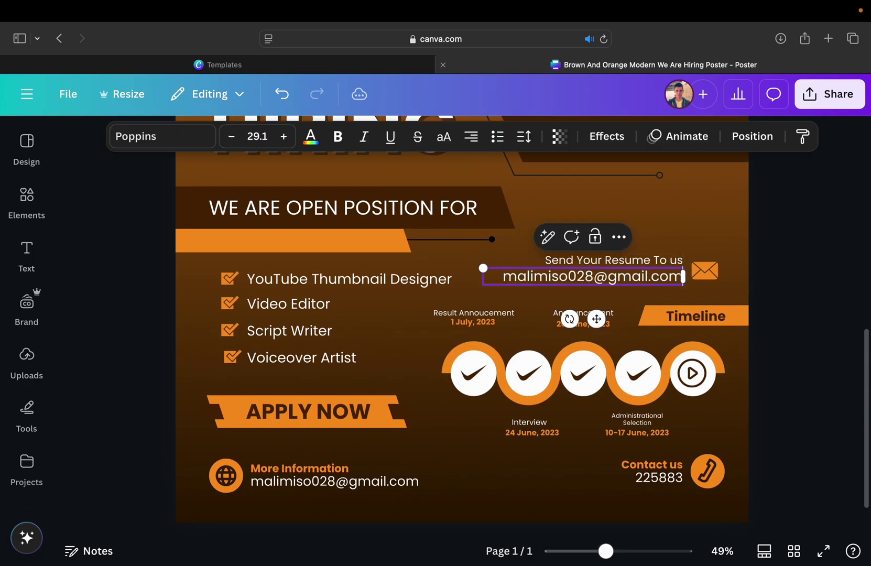
# - Change the timeline dates from July/June 2023 to 1 April and 2 April
pyautogui.scroll(3, 782, 364)
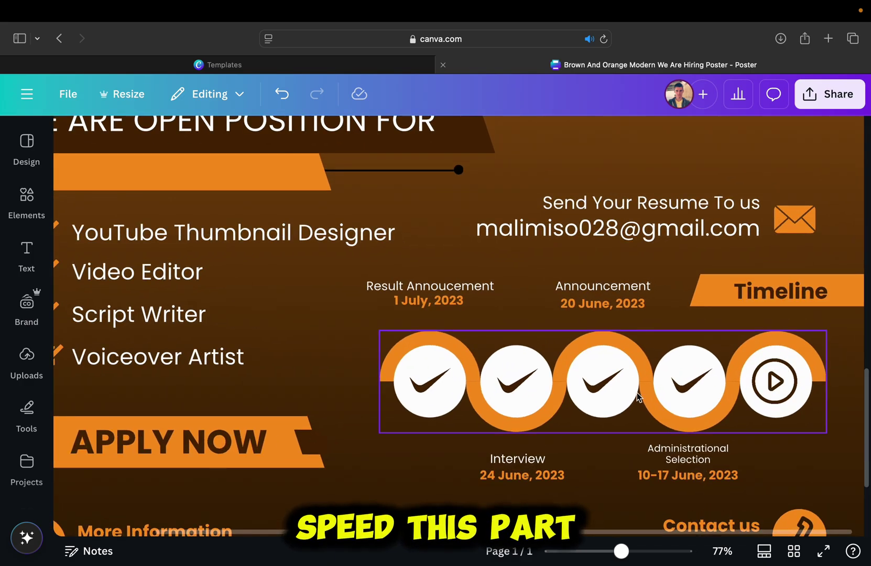
pyautogui.click(414, 241)
pyautogui.tripleClick(428, 241)
pyautogui.write('1 april')
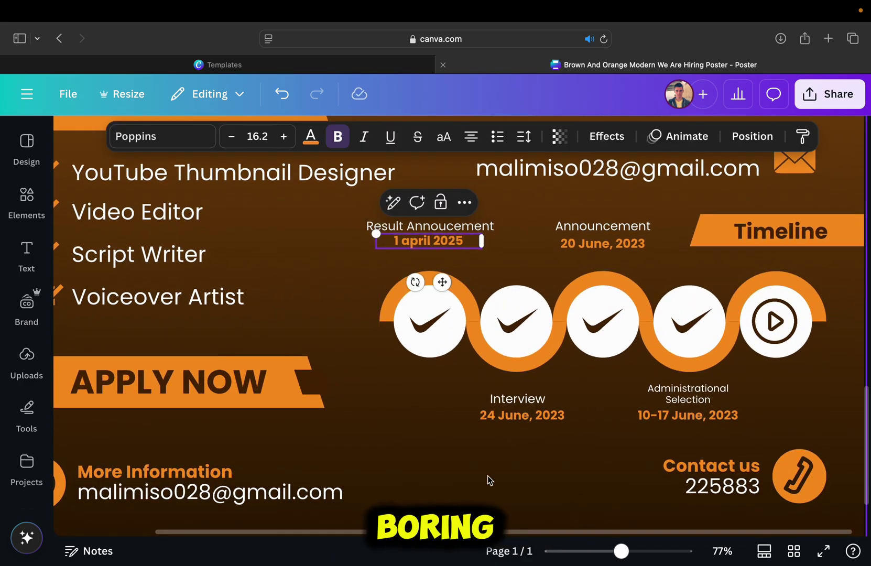
pyautogui.press('Escape')
pyautogui.press('Tab')
pyautogui.press('Return')
pyautogui.write('2 april 2025')
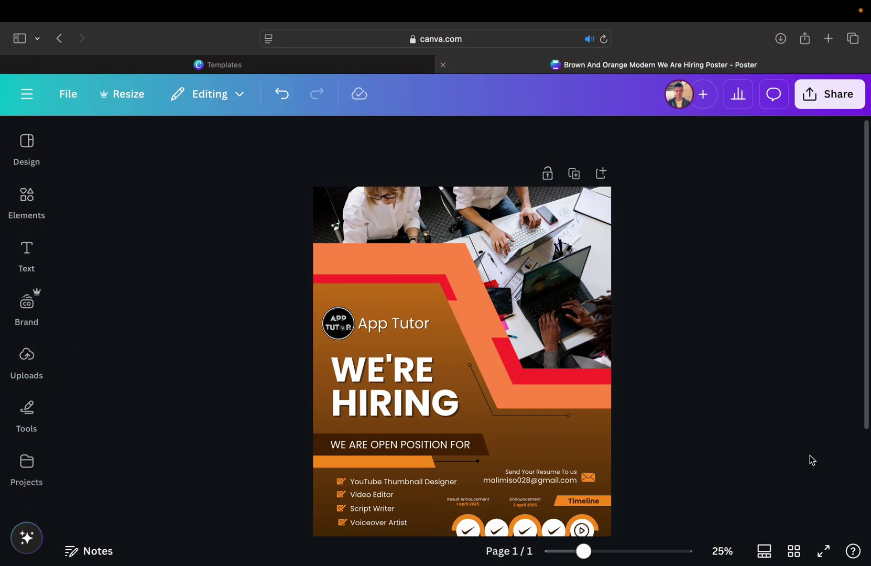
pyautogui.scroll(-2, 811, 460)
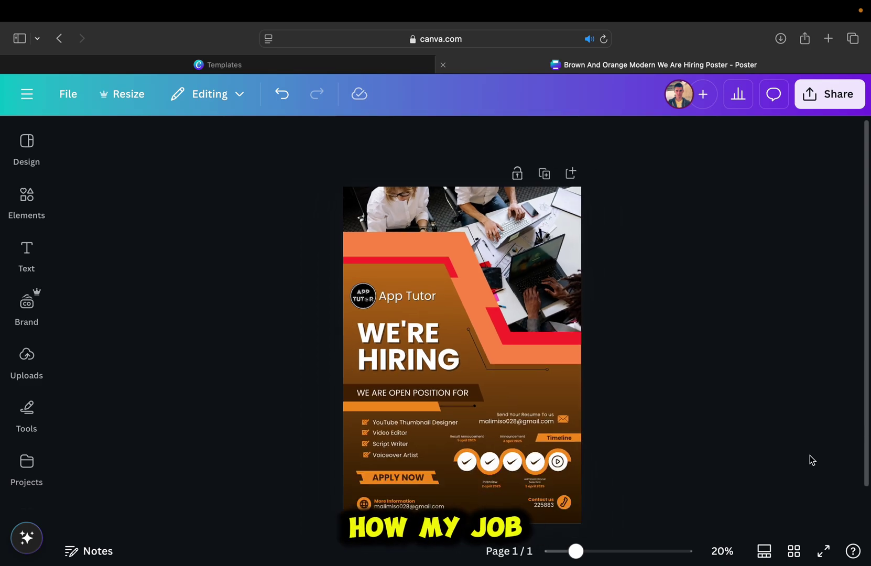
# - Bring up the poster's Download options from the Share menu
pyautogui.scroll(-1, 812, 460)
pyautogui.scroll(2, 812, 460)
pyautogui.scroll(1, 812, 459)
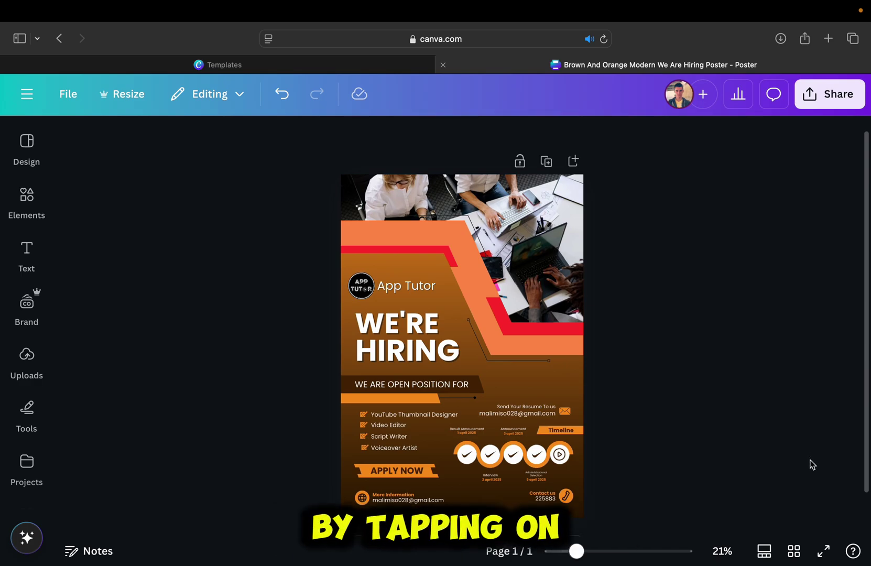
pyautogui.scroll(1, 806, 464)
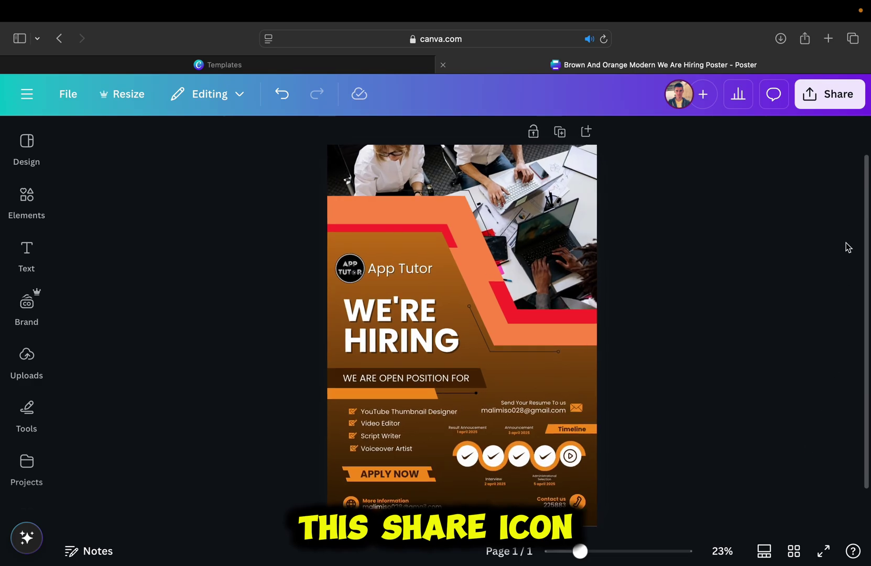
pyautogui.click(841, 105)
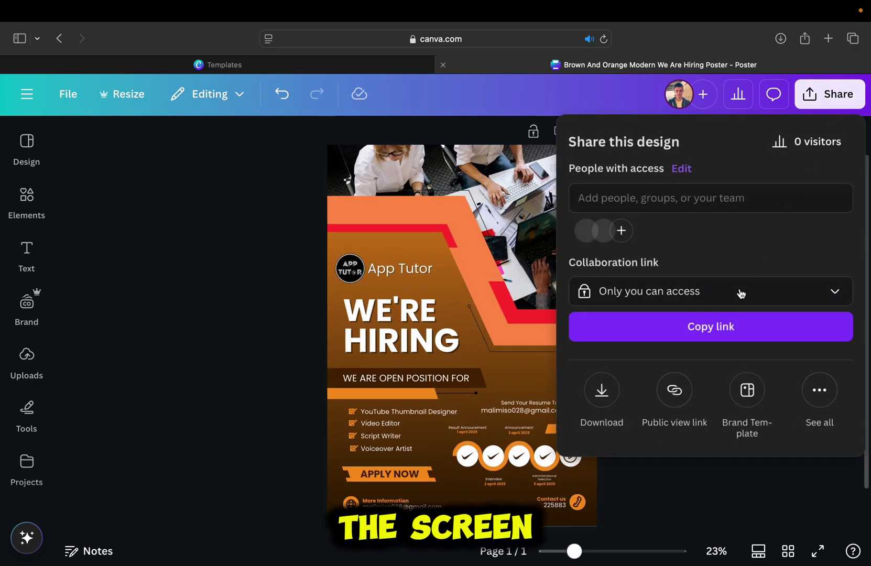
pyautogui.click(612, 391)
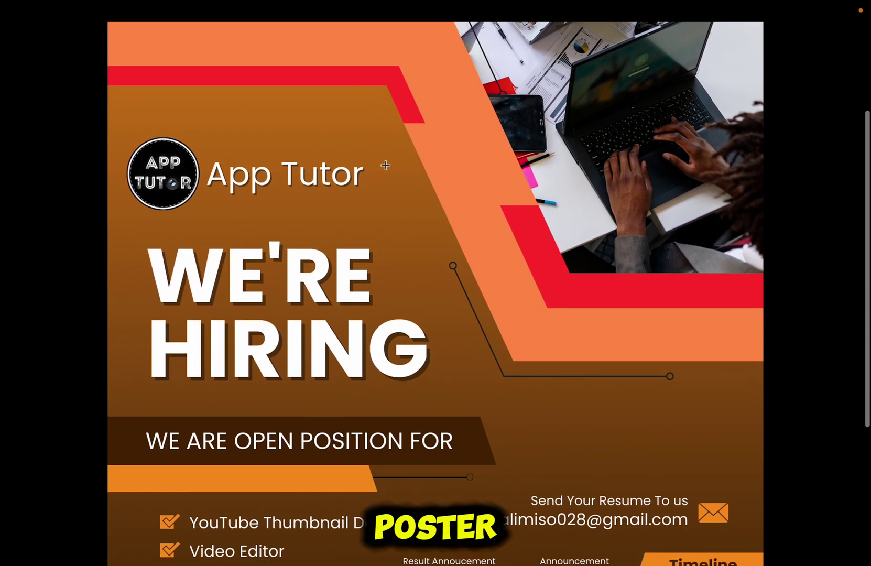
pyautogui.scroll(-3, 385, 165)
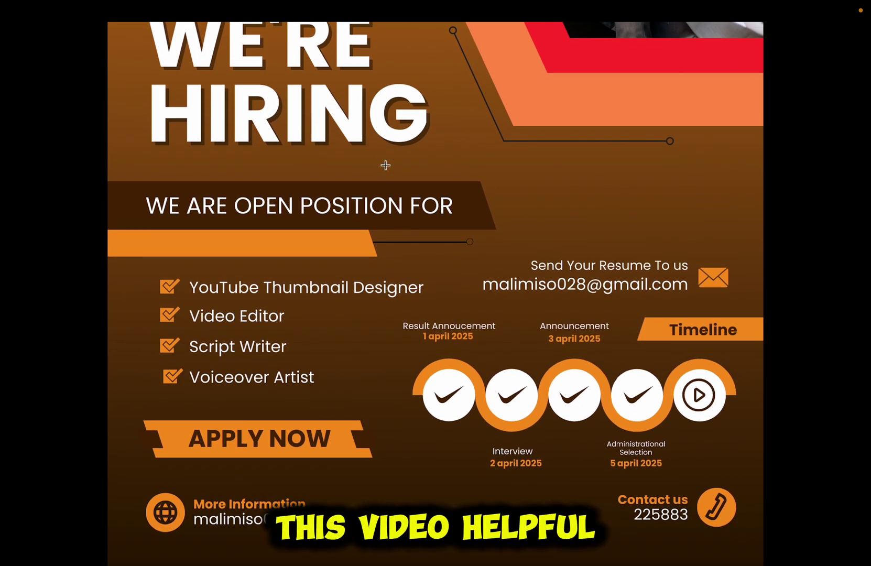
# - Scroll through the poster PNG in Preview and zoom it to fit the window
pyautogui.press('super+9')
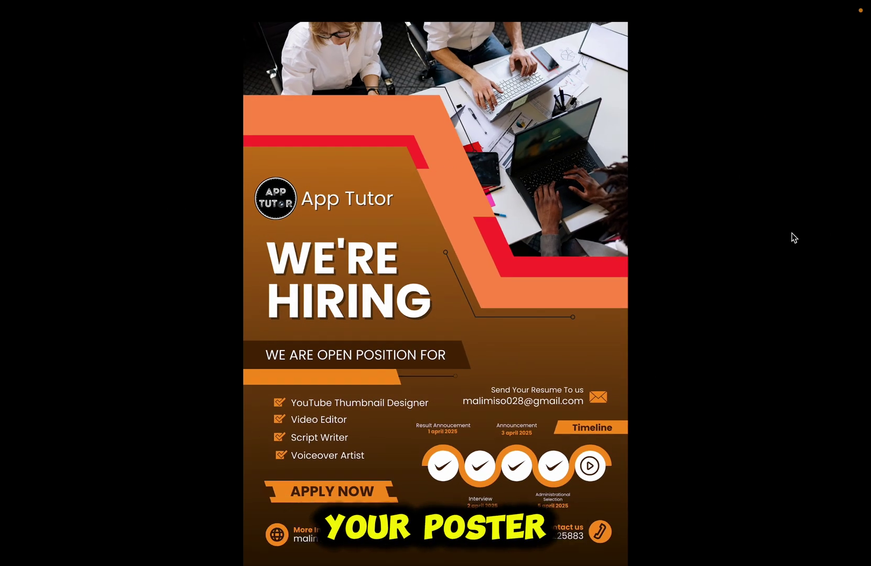